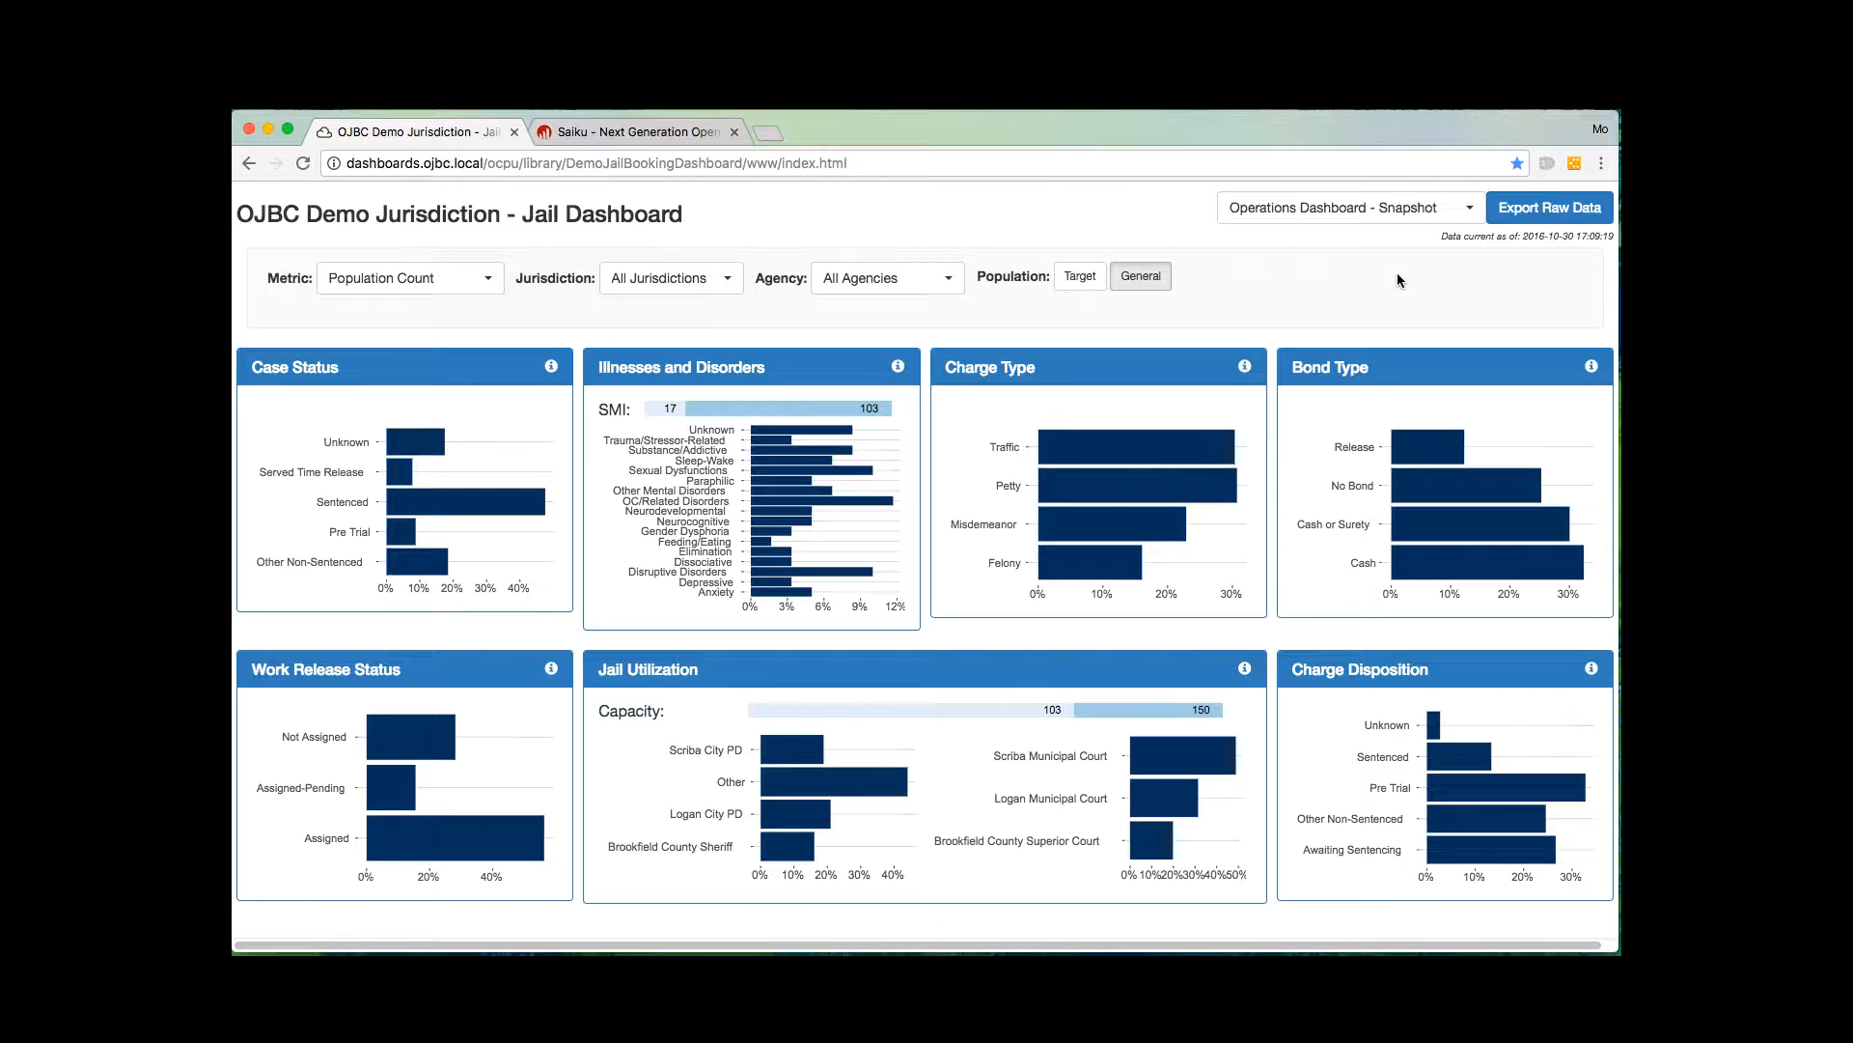
View the list of available dashboards and the information for the Case Status chart.
{"action": "left_click", "coordinate": [1474, 212]}
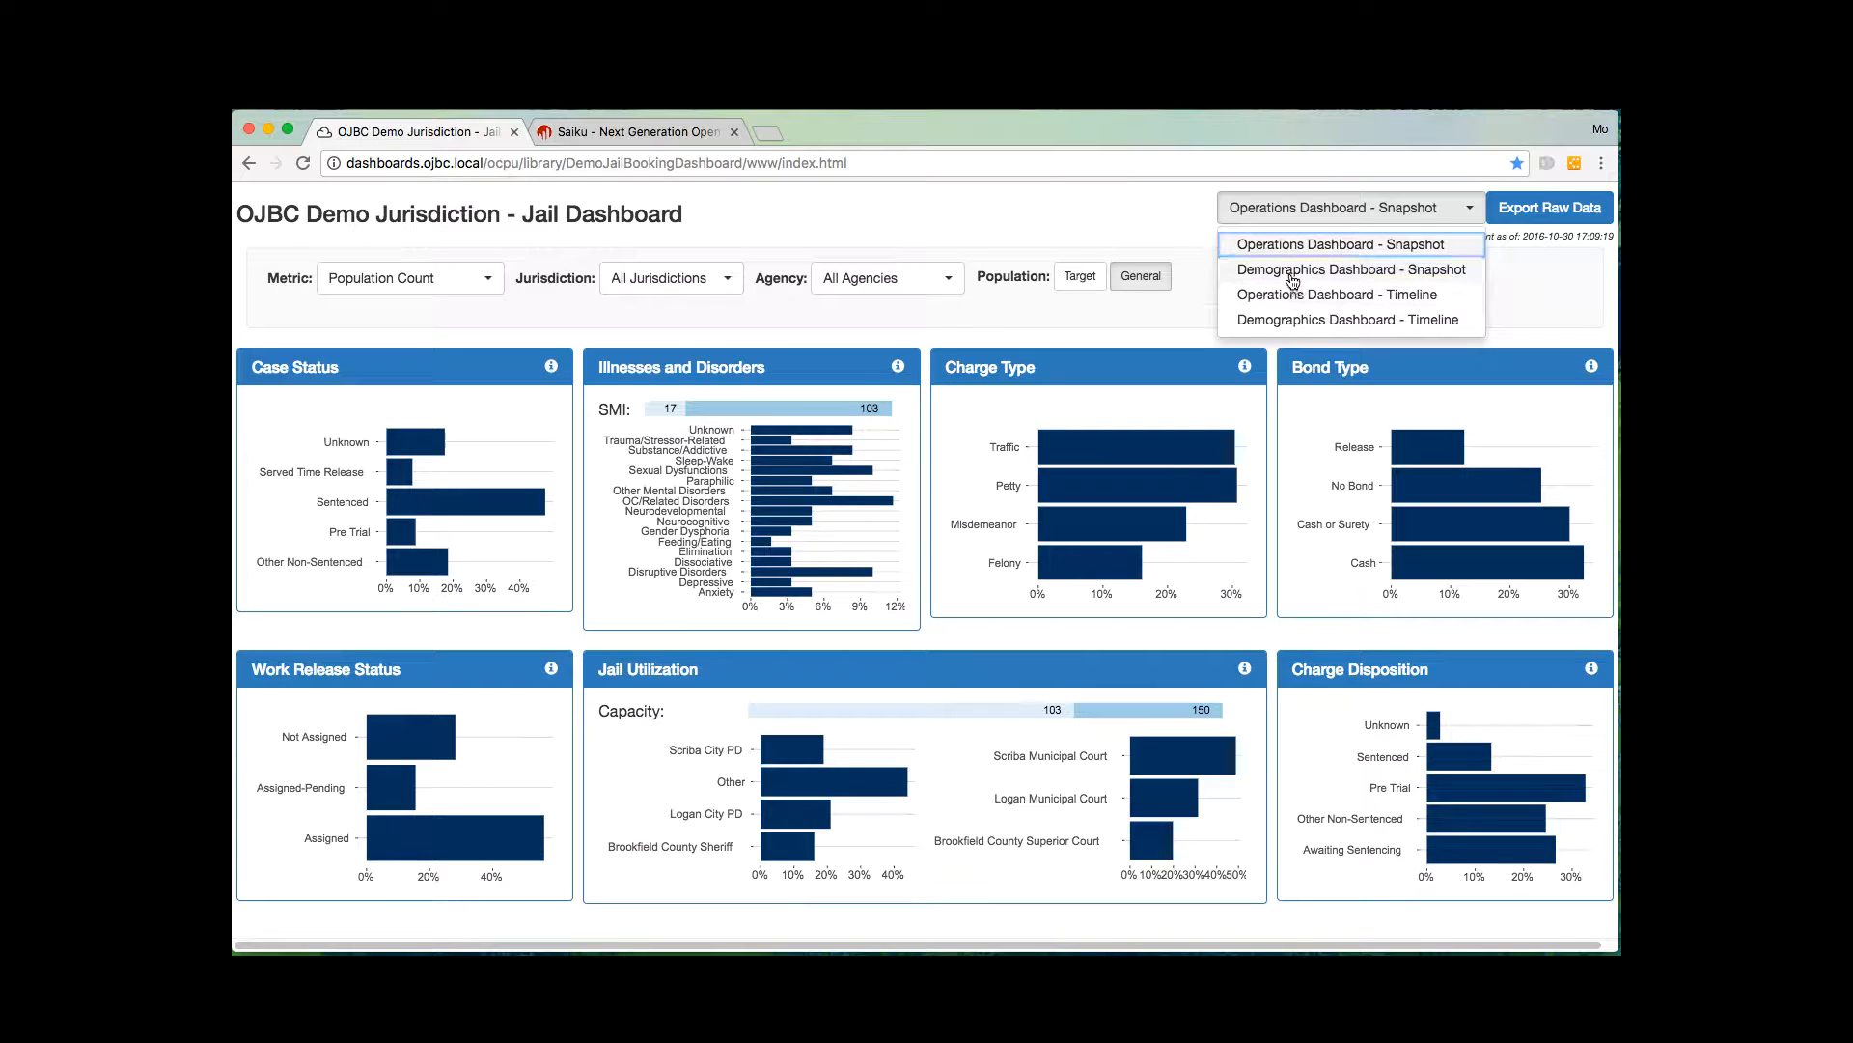
{"action": "left_click", "coordinate": [1205, 315]}
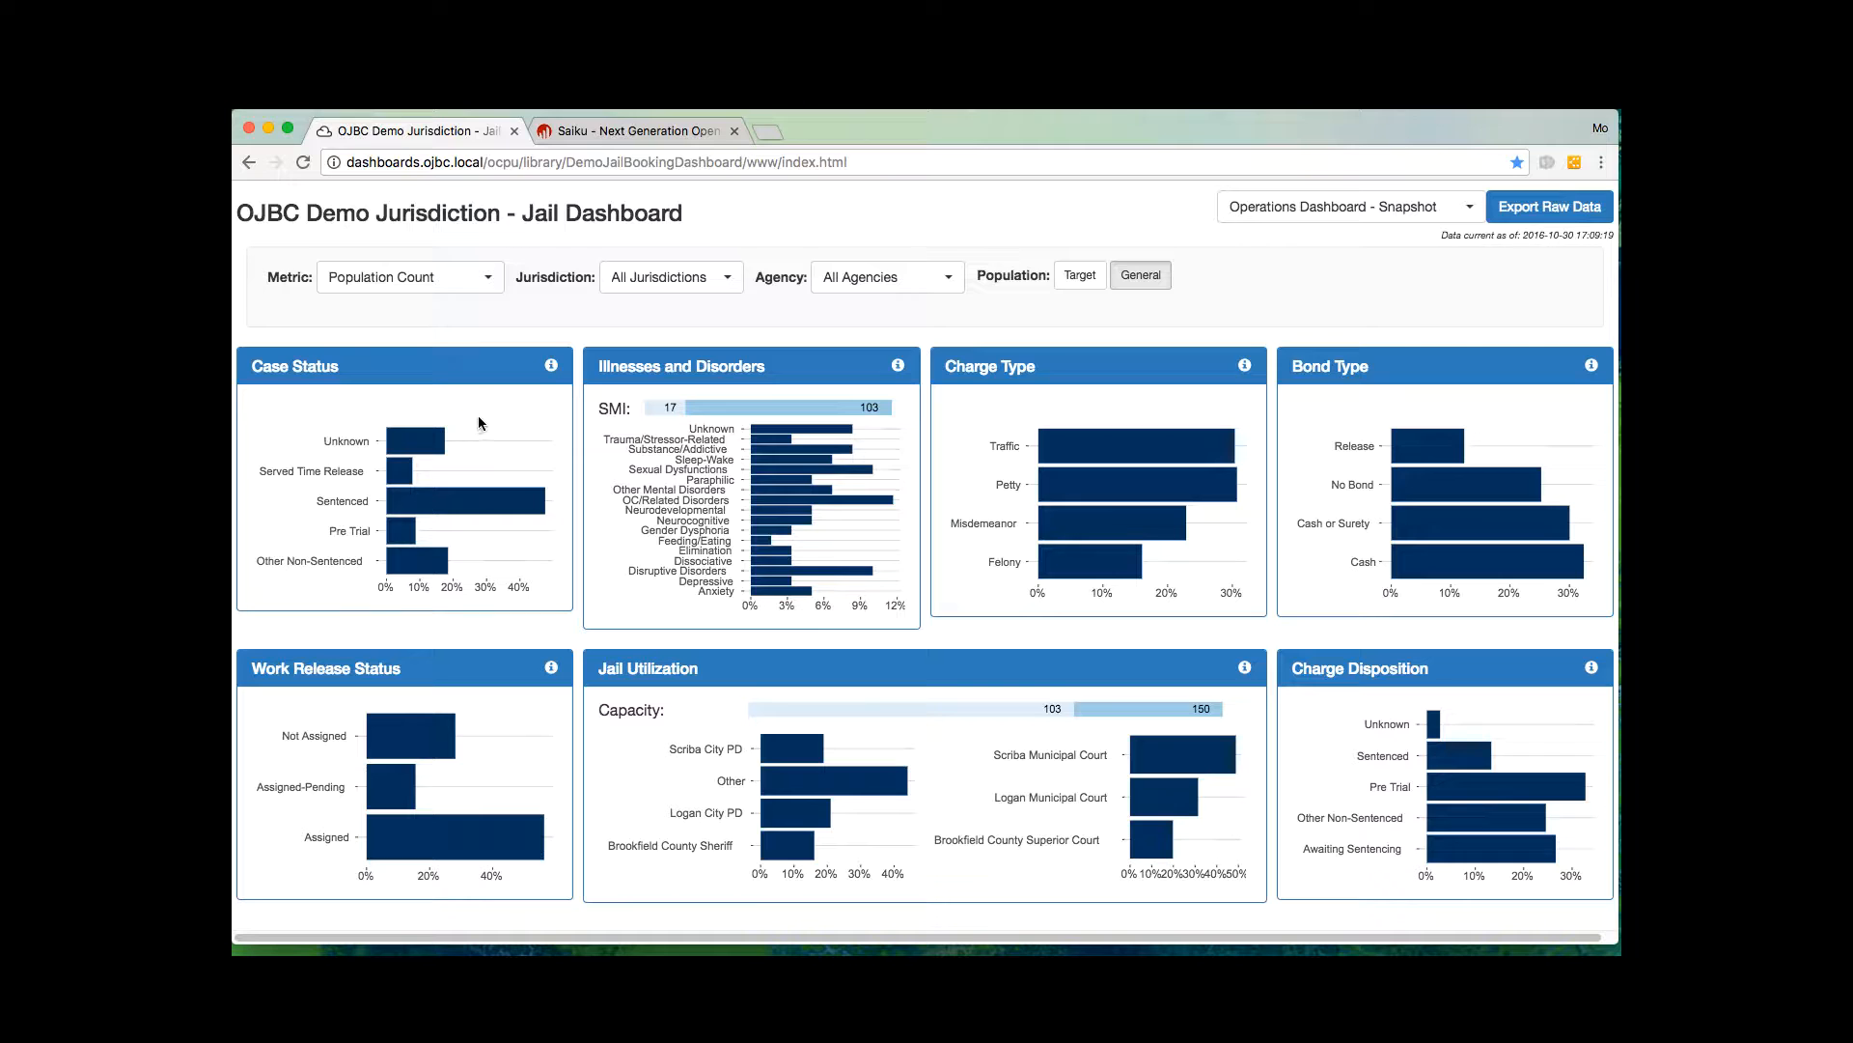
{"action": "left_click", "coordinate": [551, 367]}
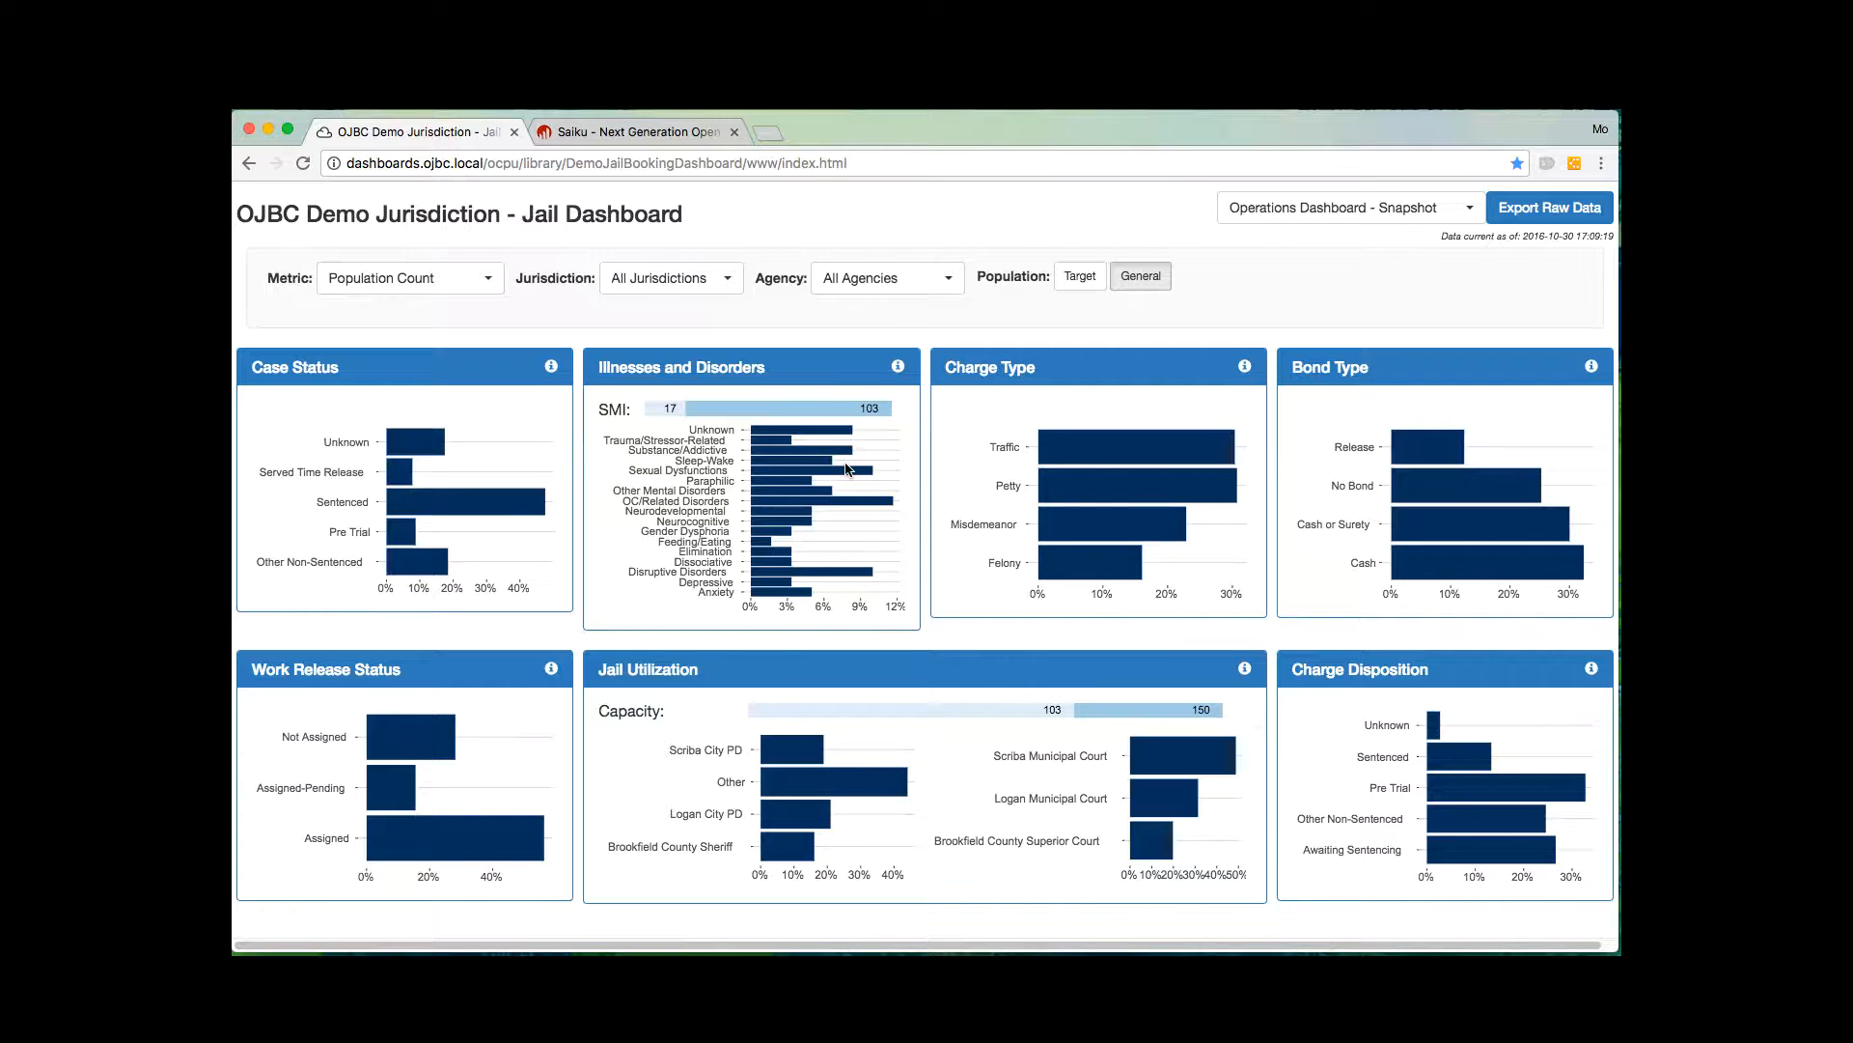
Show the operations snapshot by the Length of Stay metric and by the Rebooking Rate metric.
{"action": "left_click", "coordinate": [490, 289]}
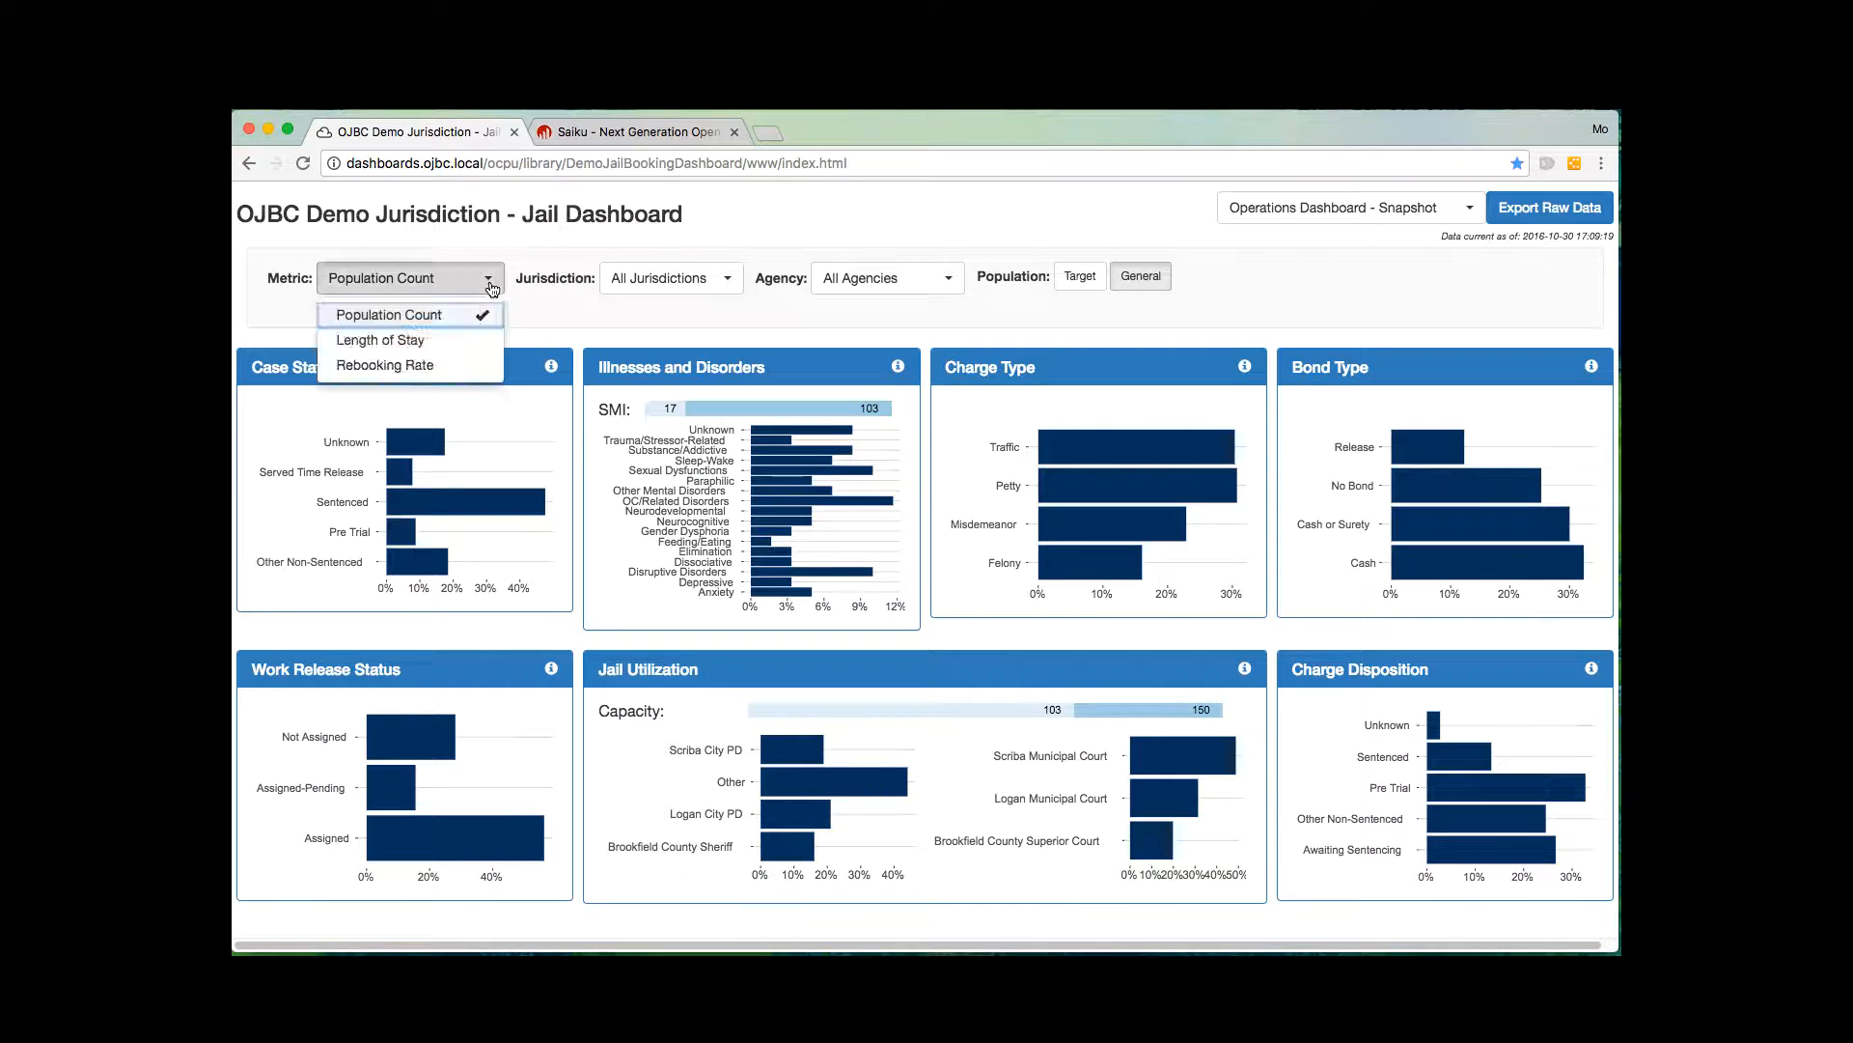
{"action": "left_click", "coordinate": [450, 334]}
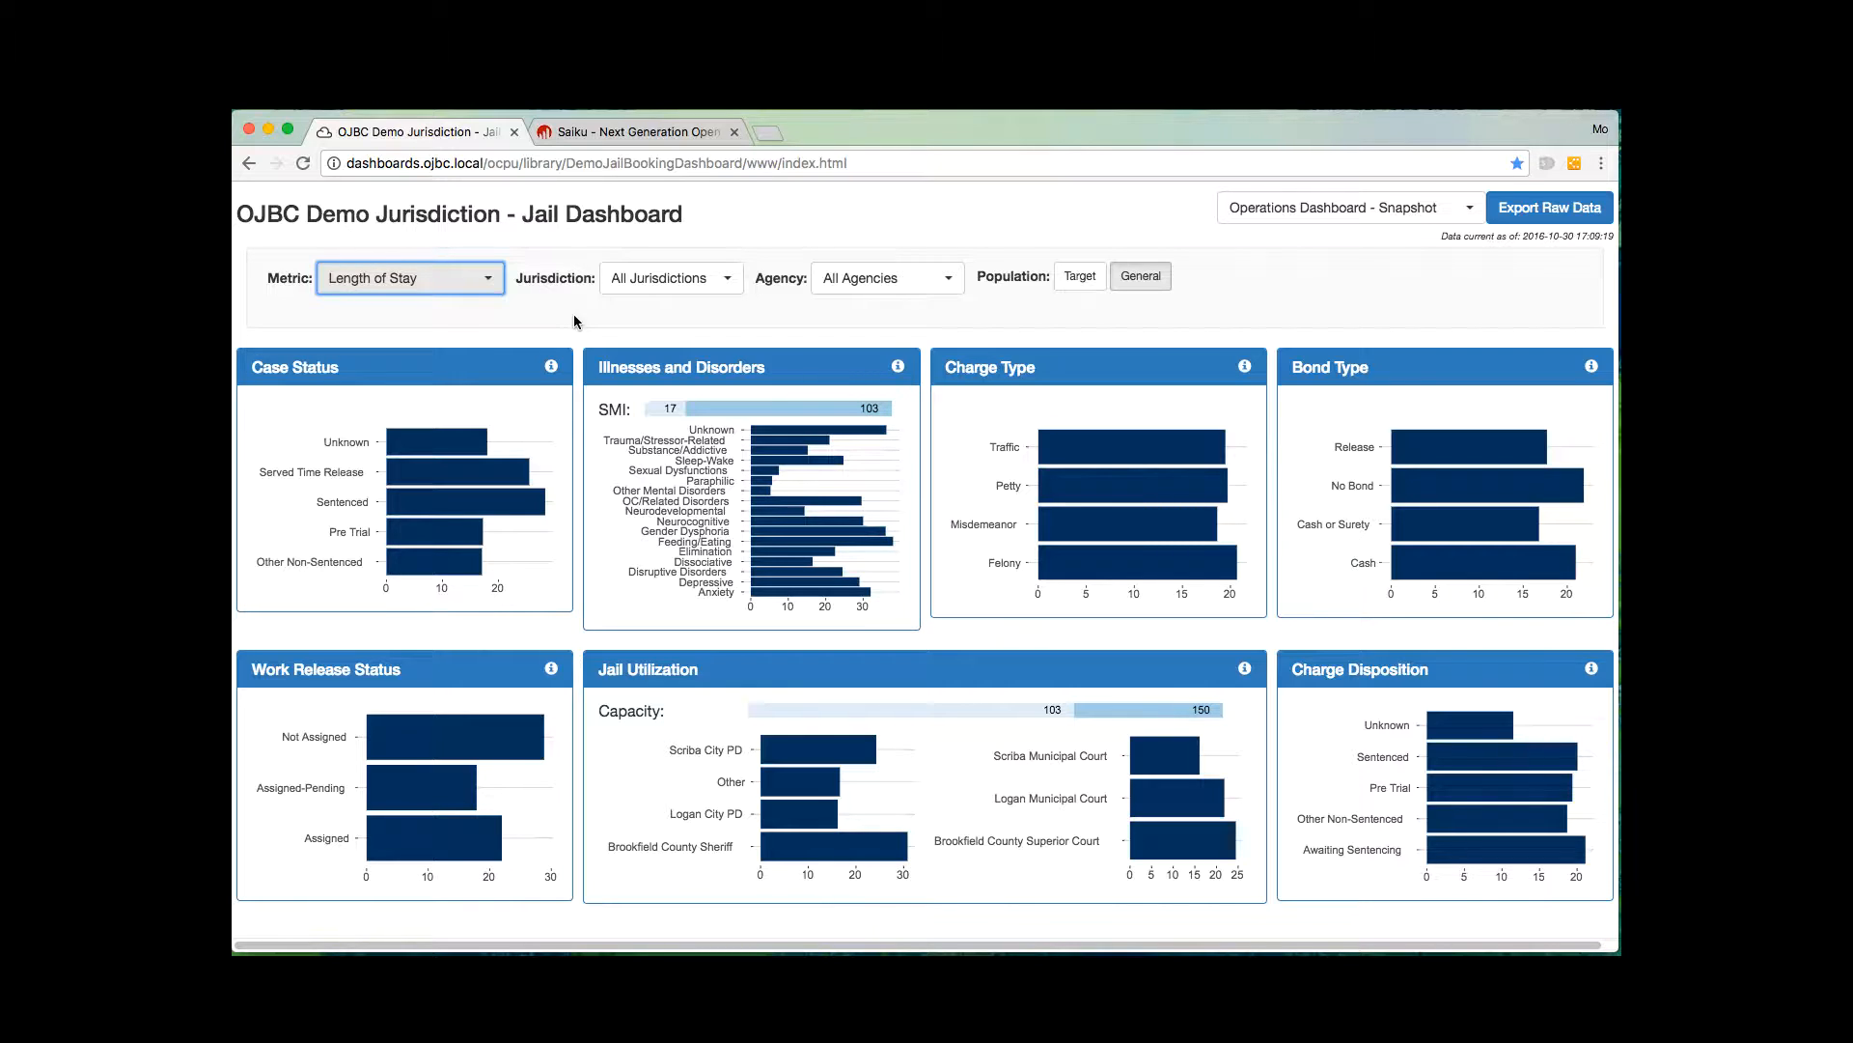
{"action": "left_click", "coordinate": [492, 282]}
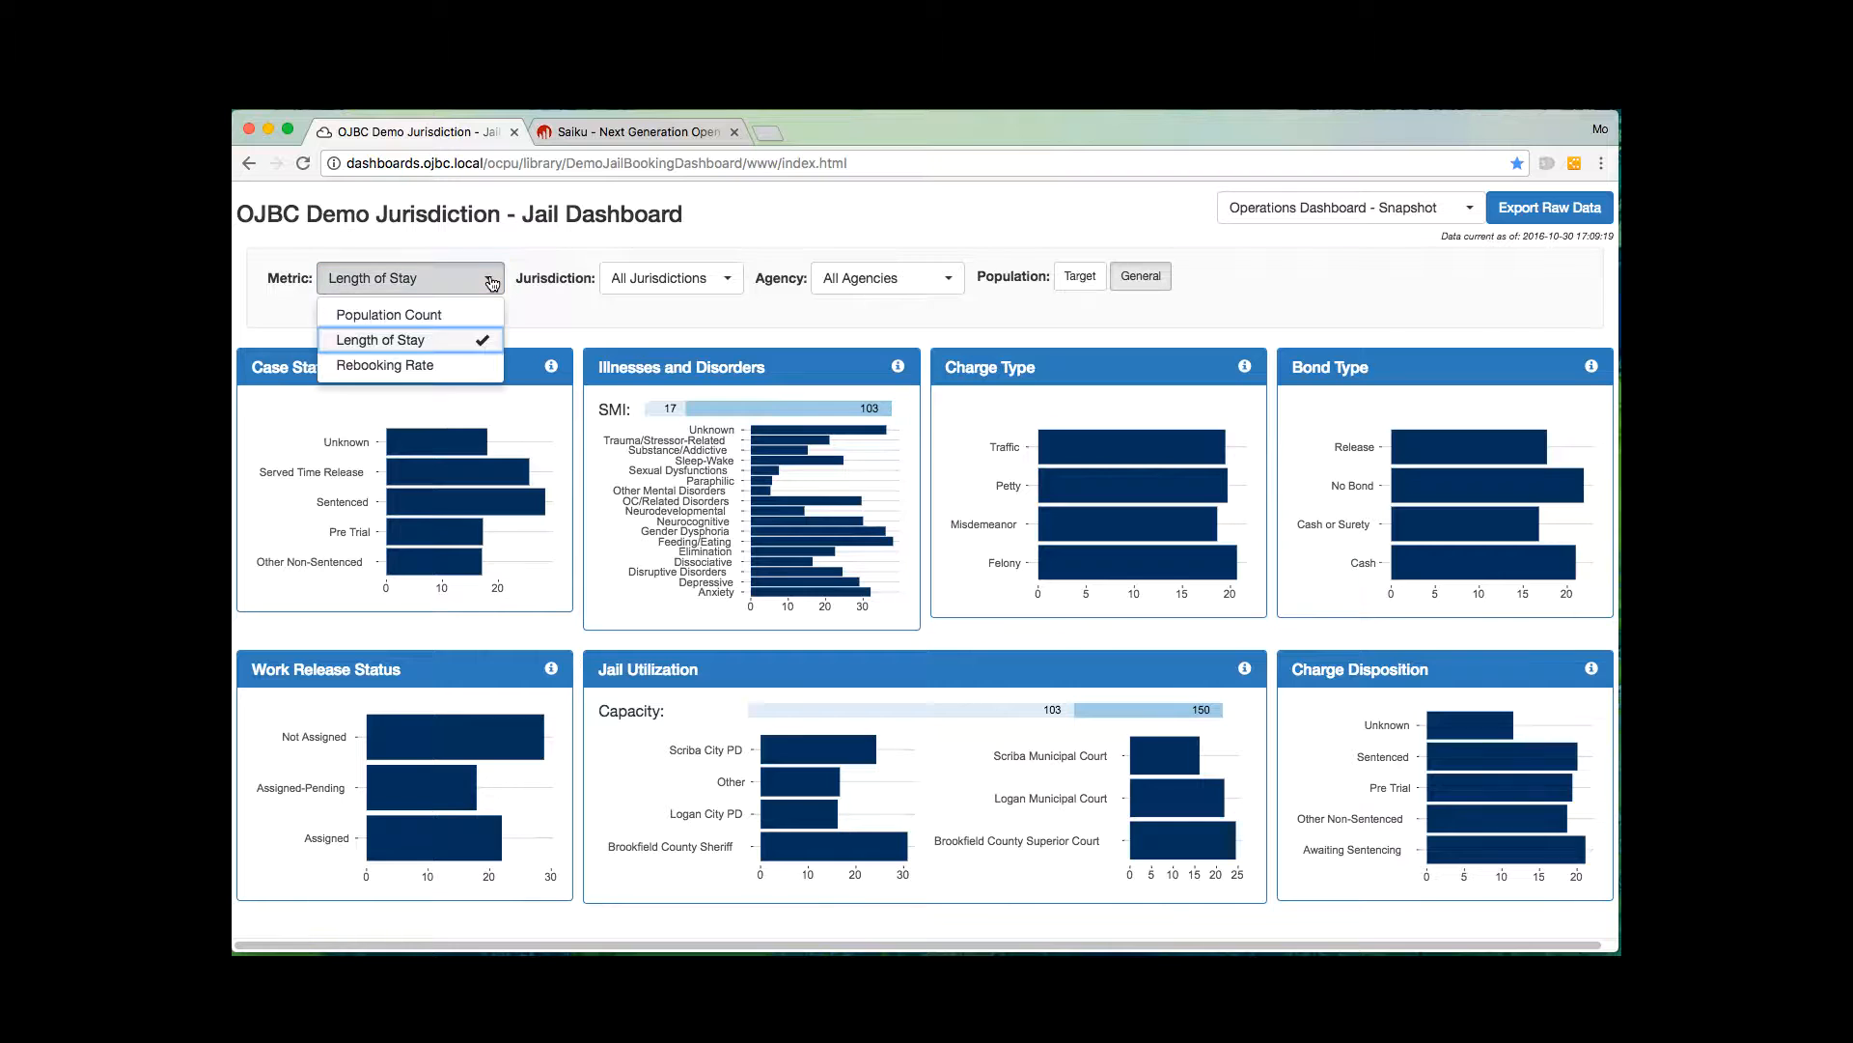
{"action": "left_click", "coordinate": [453, 368]}
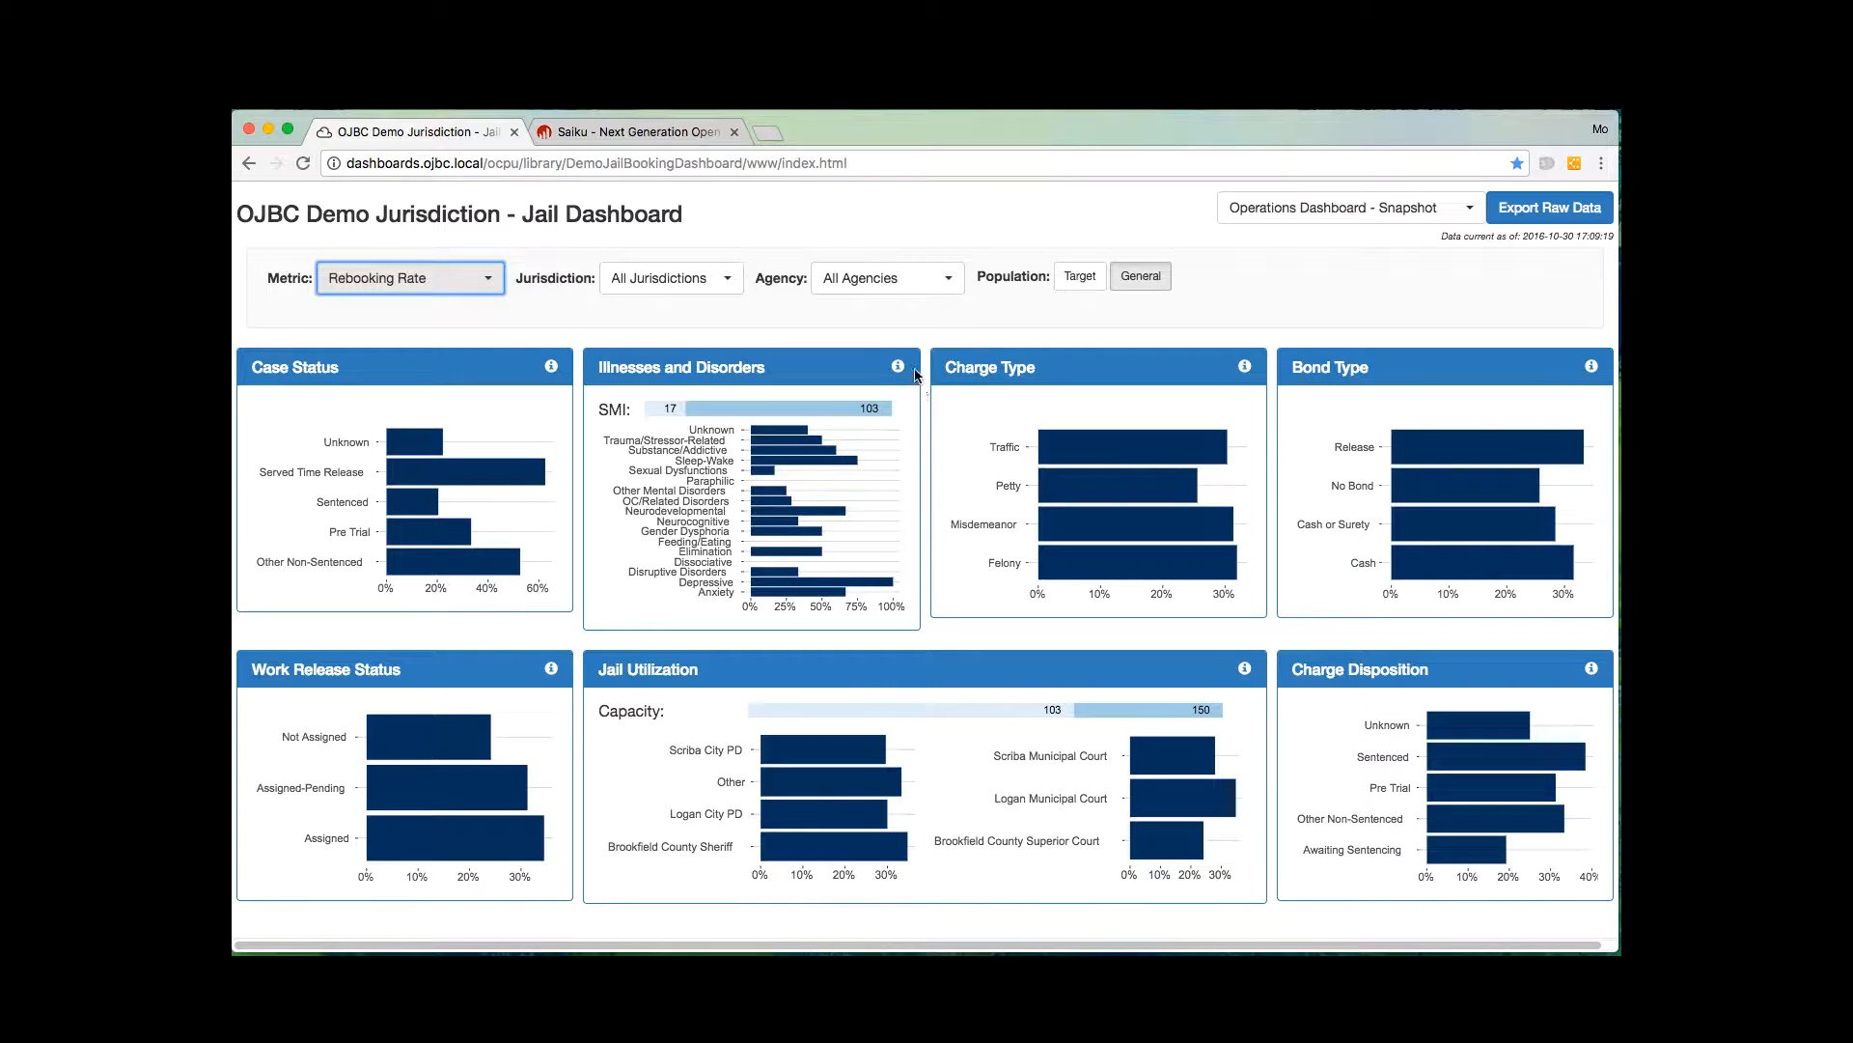
Open the Operations Dashboard - Timeline and show it by Population Count and by Length of Stay.
{"action": "left_click", "coordinate": [1466, 205]}
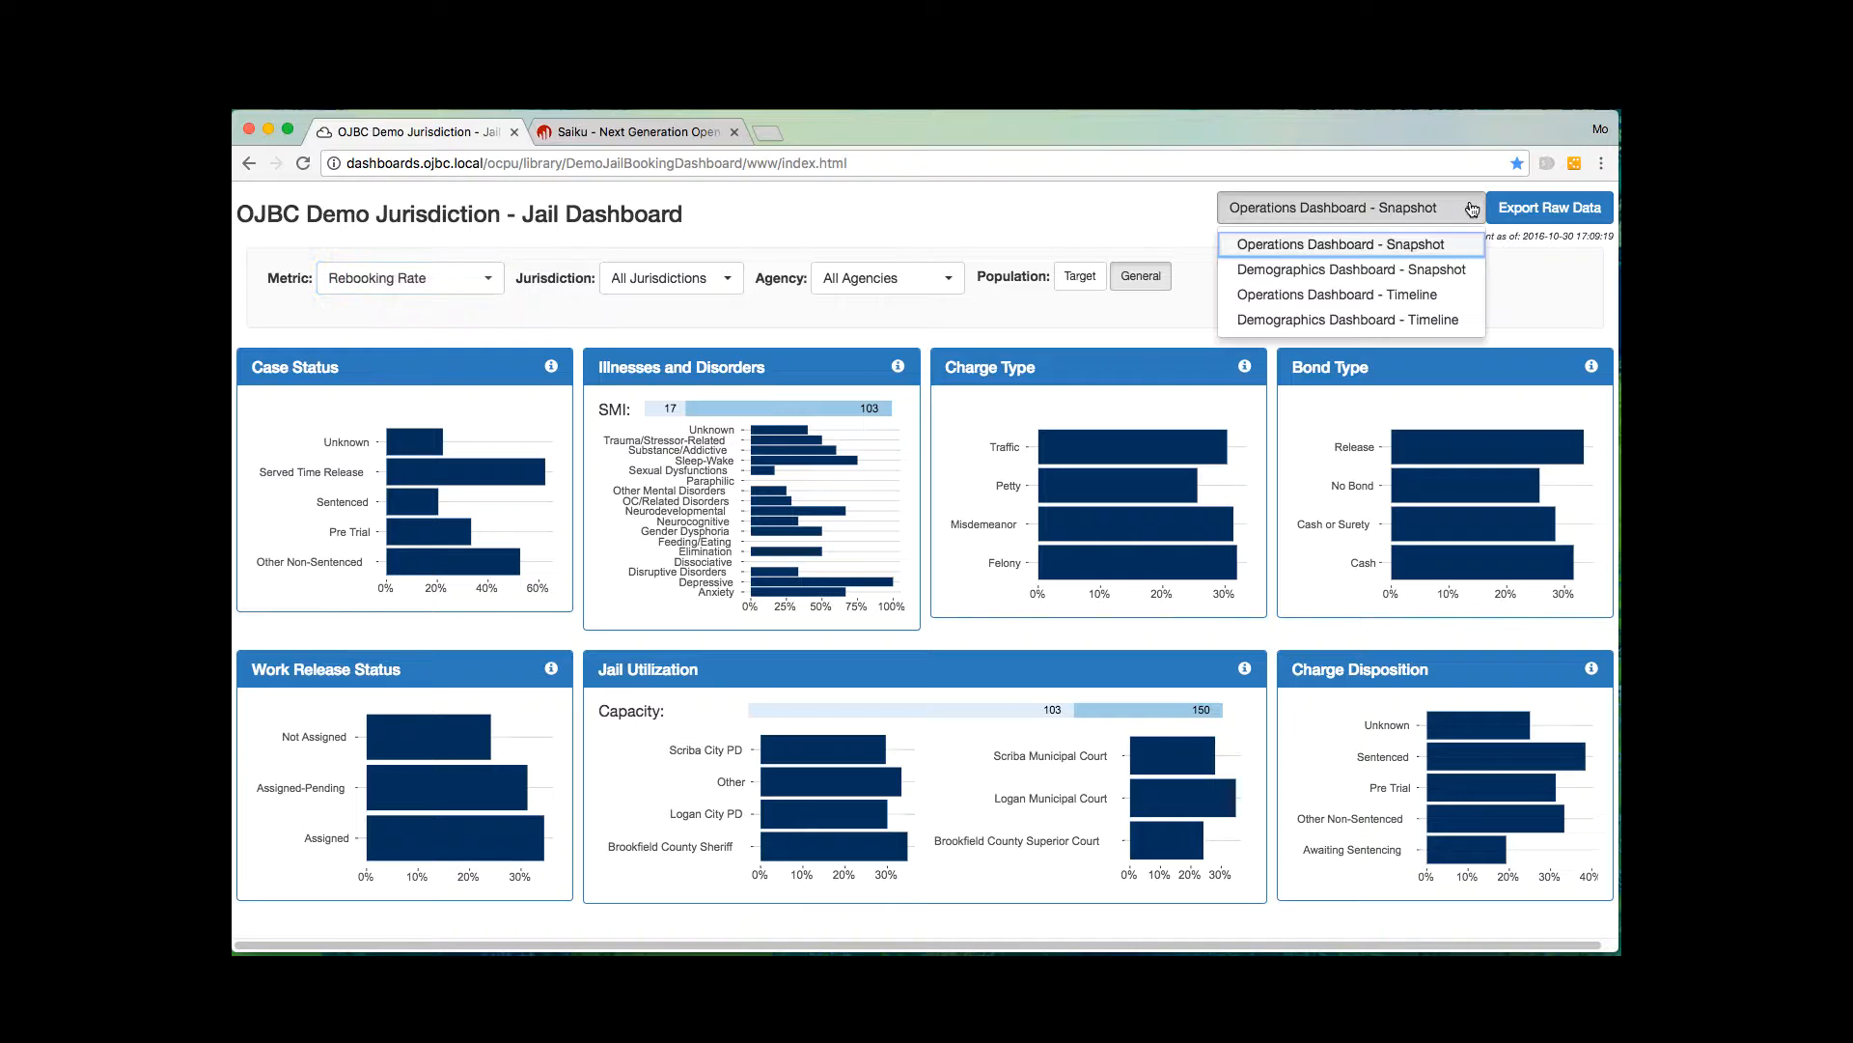
{"action": "left_click", "coordinate": [1440, 294]}
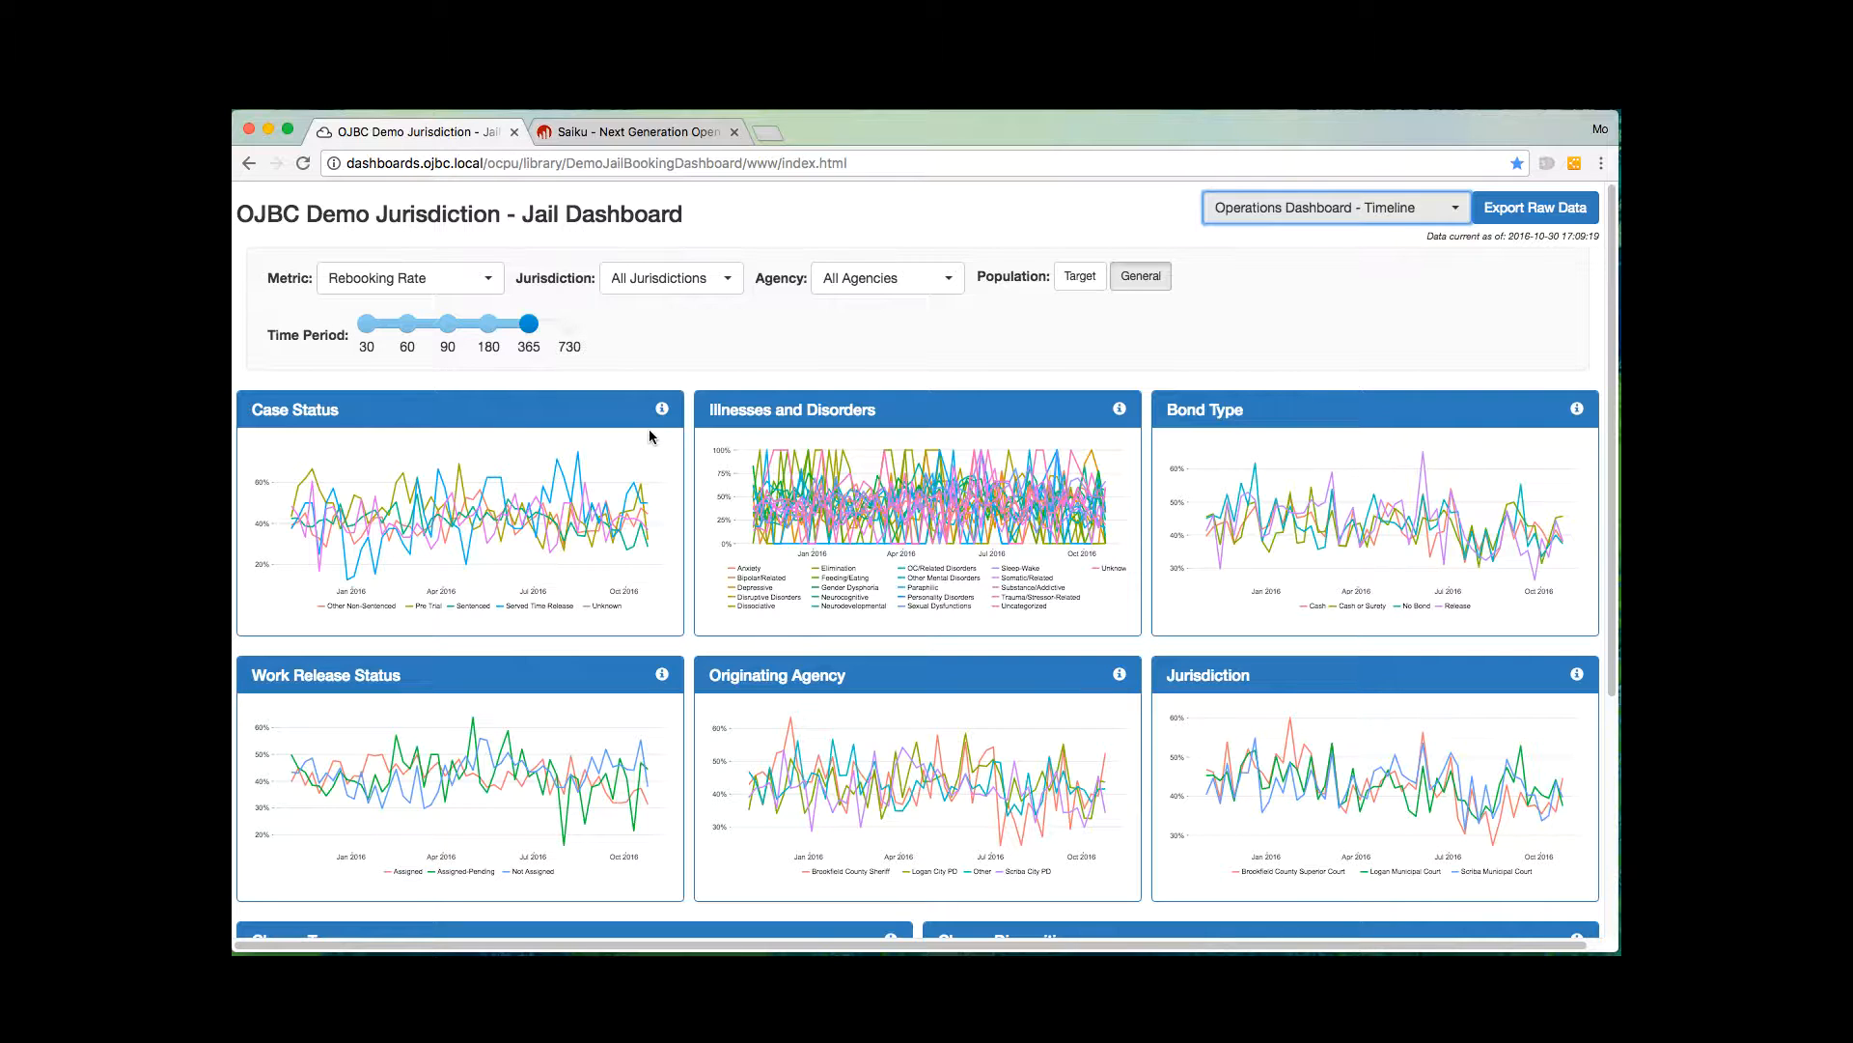
{"action": "left_click", "coordinate": [487, 280]}
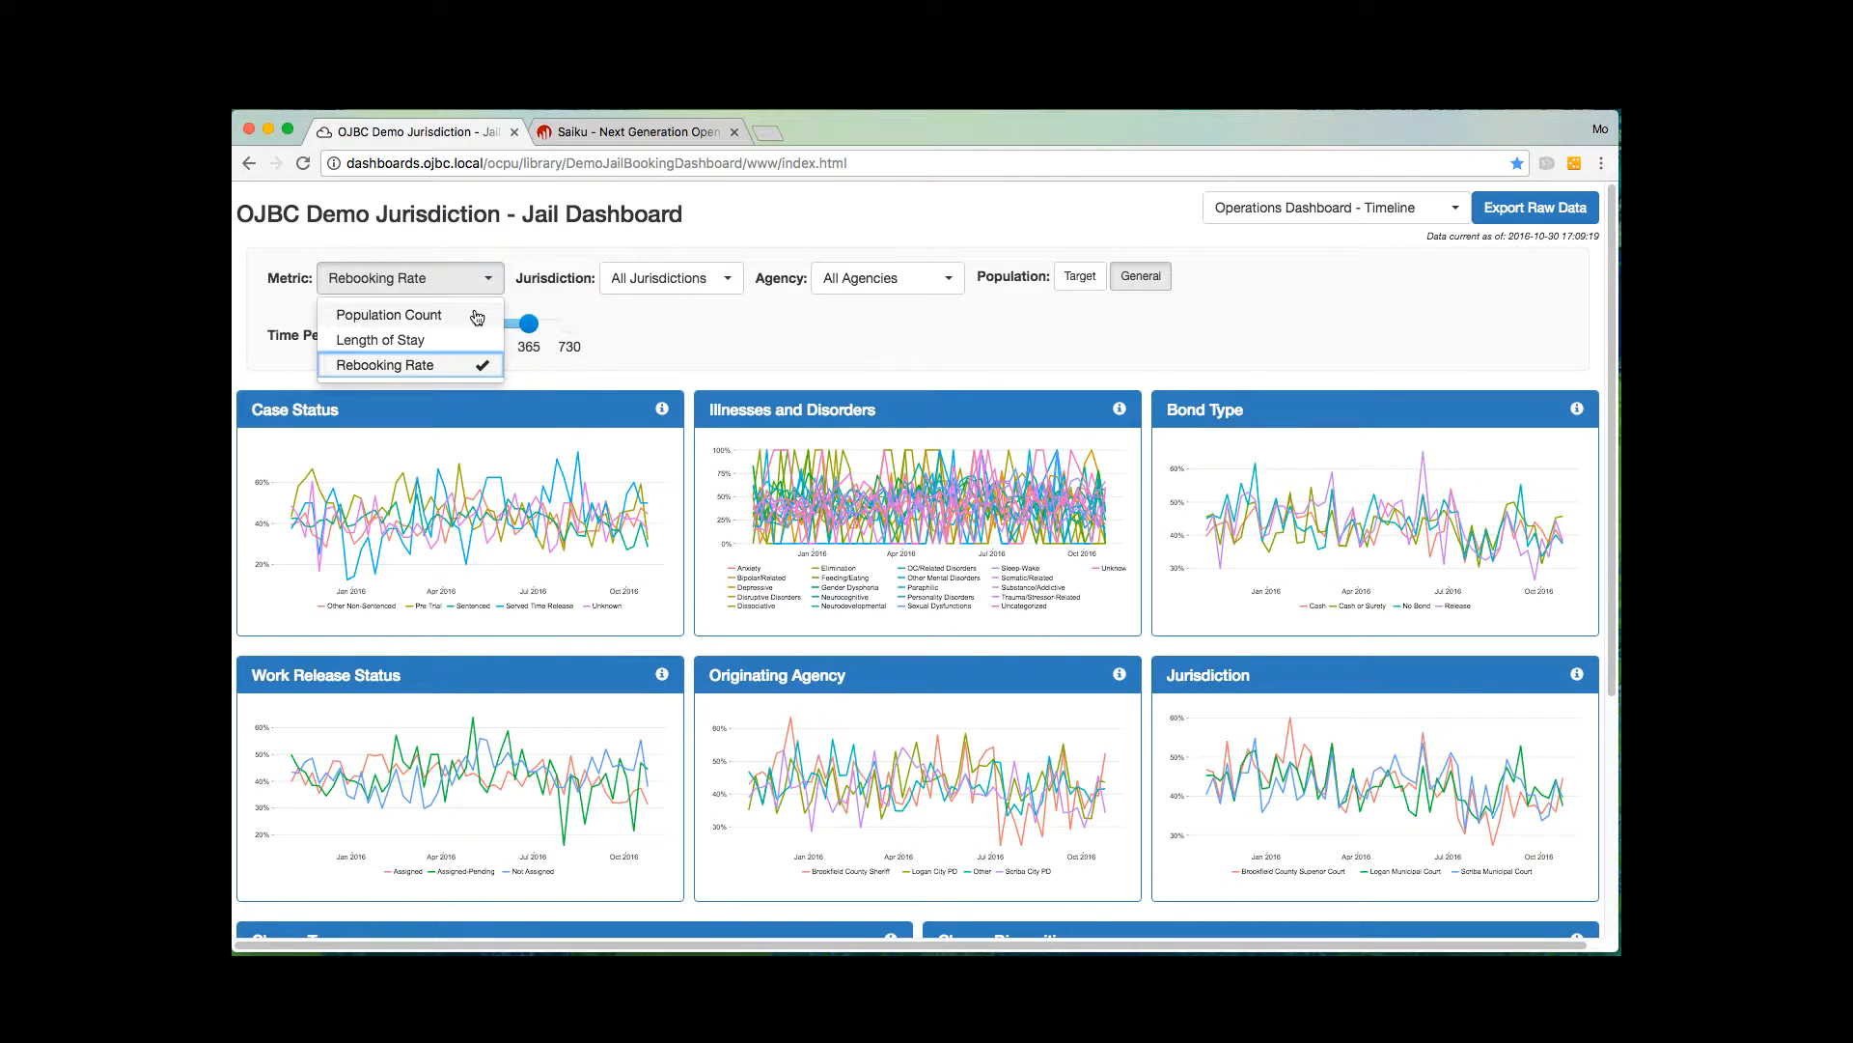
{"action": "left_click", "coordinate": [473, 313]}
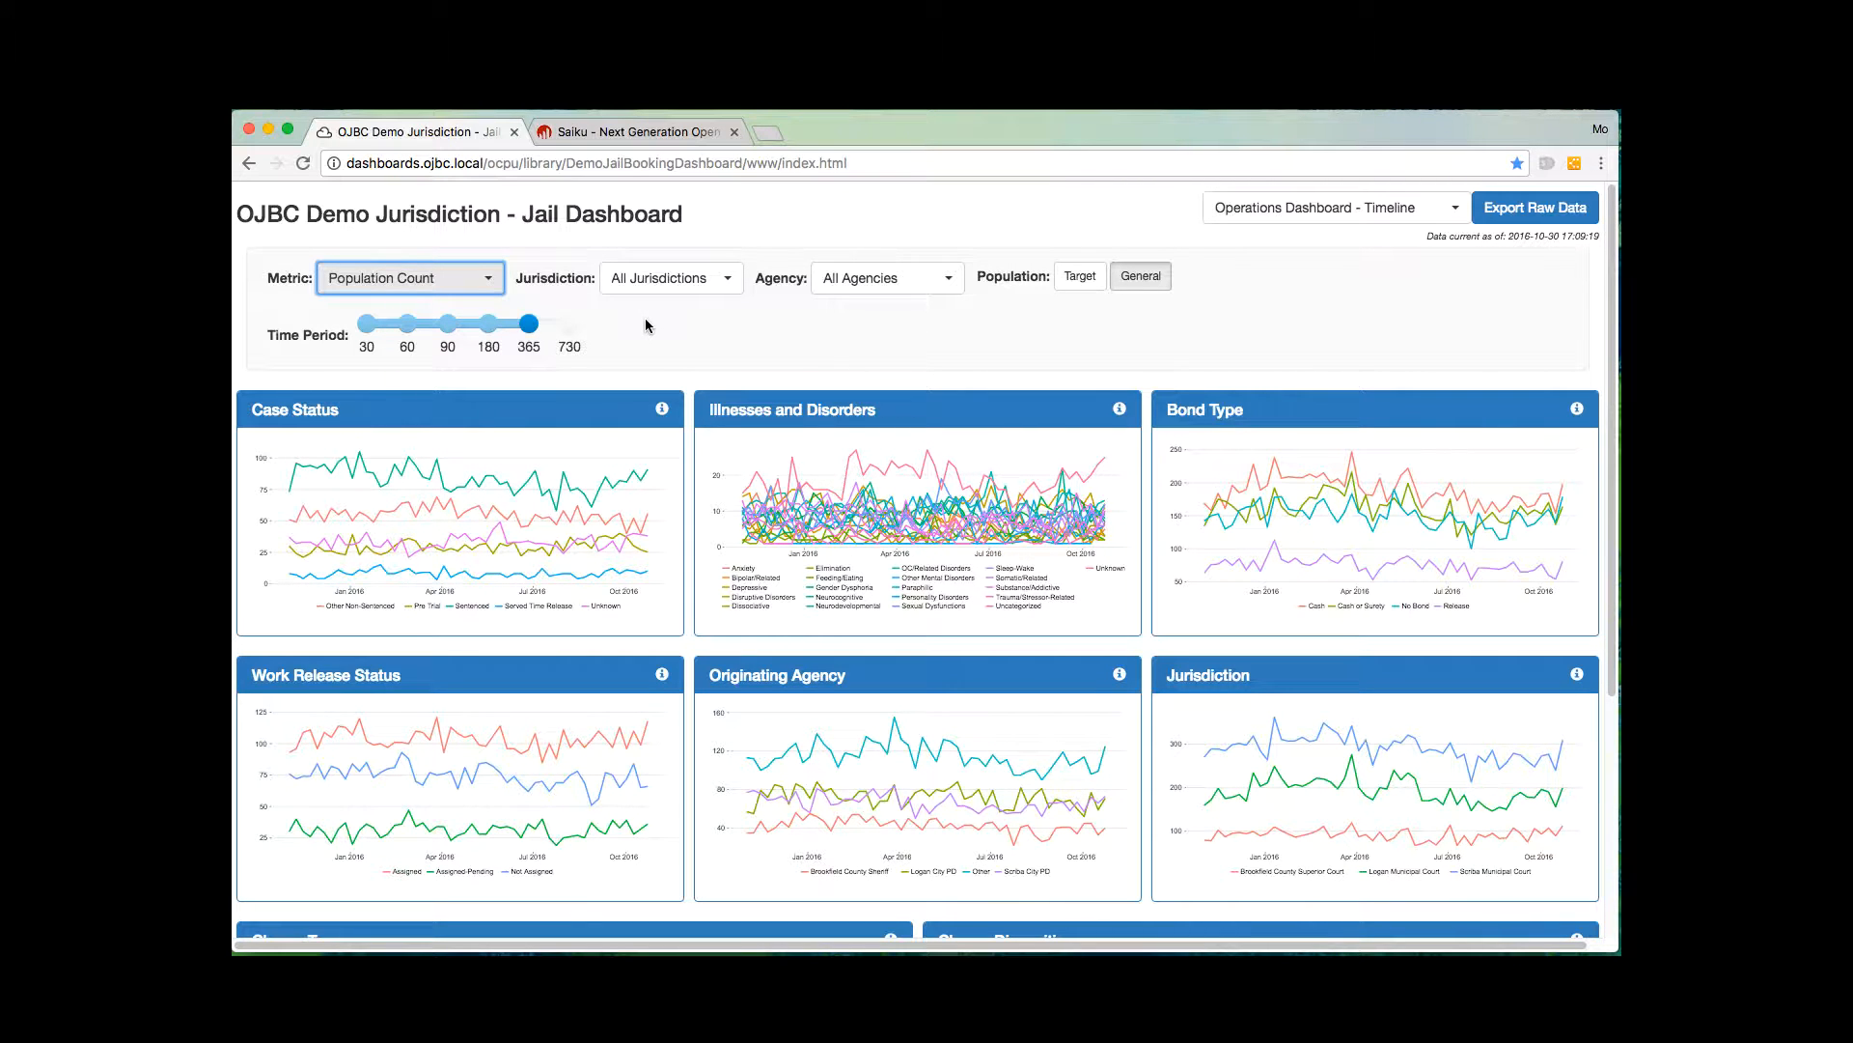
{"action": "left_click", "coordinate": [494, 286]}
{"action": "left_click", "coordinate": [483, 335]}
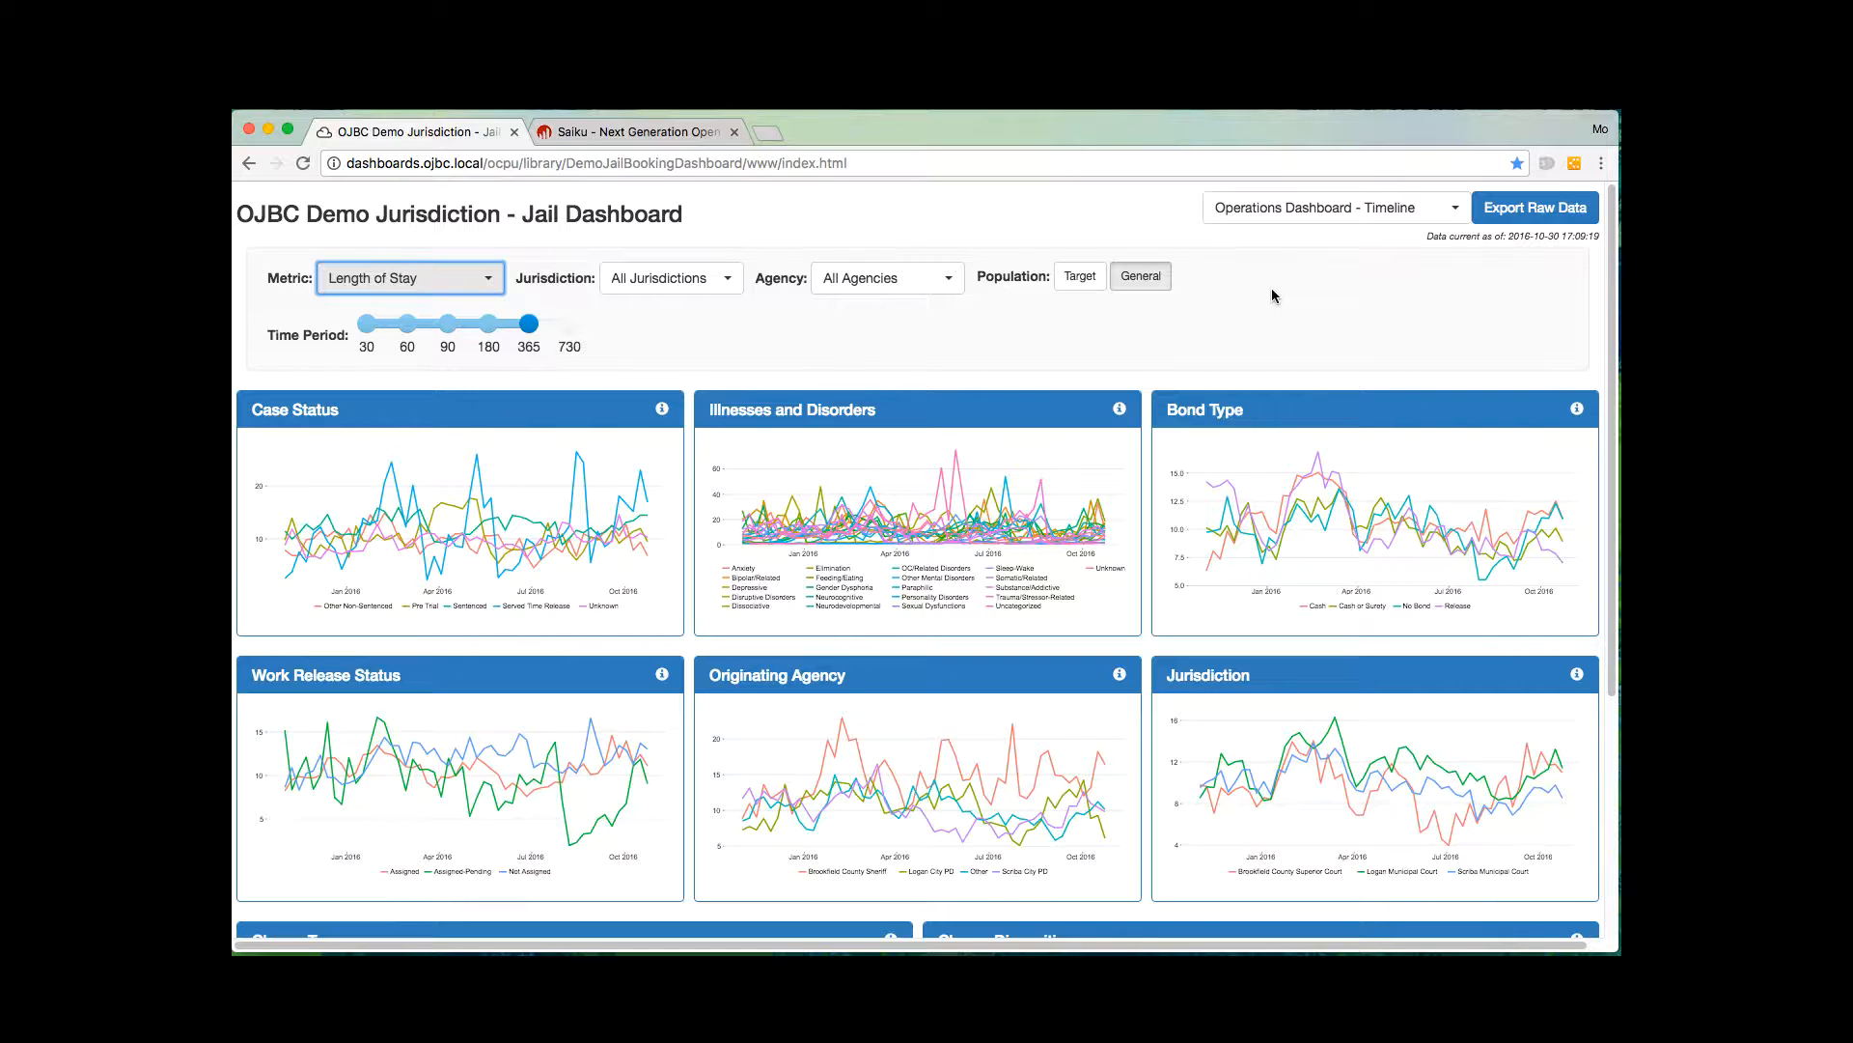
Open the Demographics Dashboard - Snapshot and review its charts down to Language, Education Level and Military Service Status.
{"action": "left_click", "coordinate": [1455, 209]}
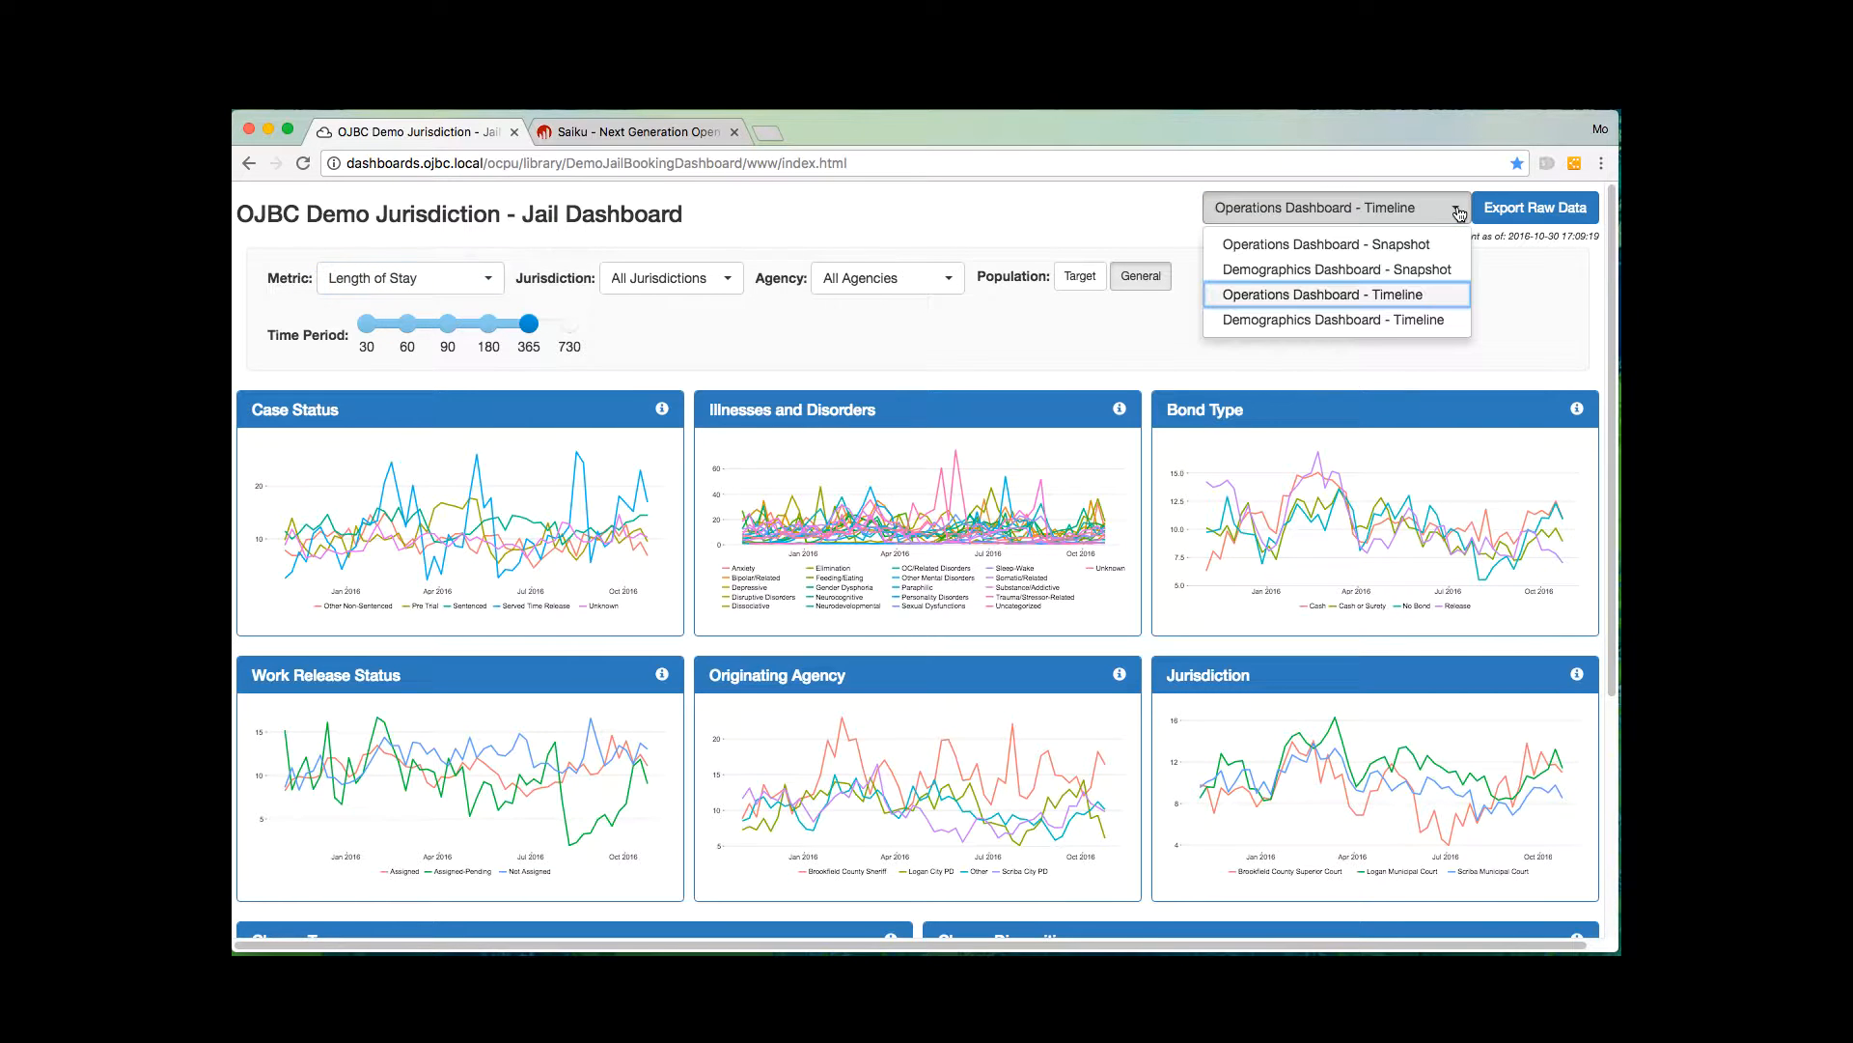
{"action": "left_click", "coordinate": [1378, 268]}
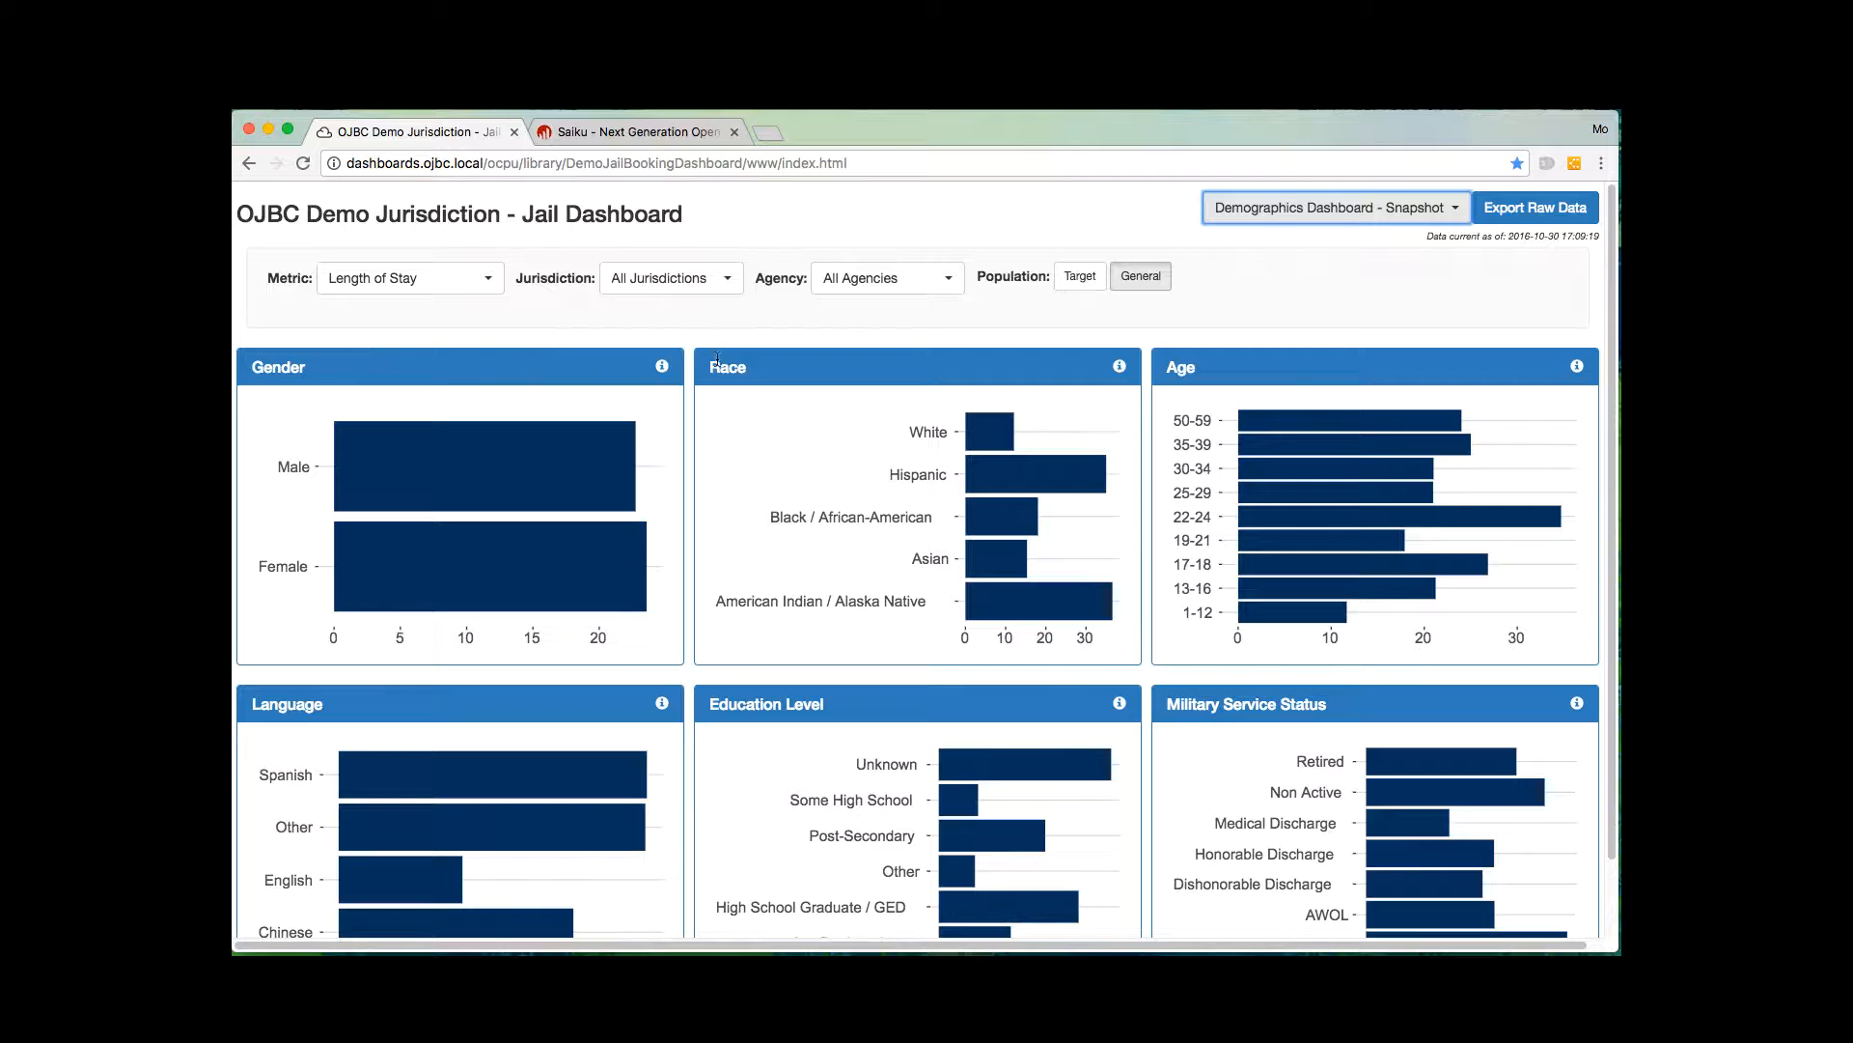
{"action": "scroll", "coordinate": [757, 490], "scroll_direction": "down", "scroll_amount": 2}
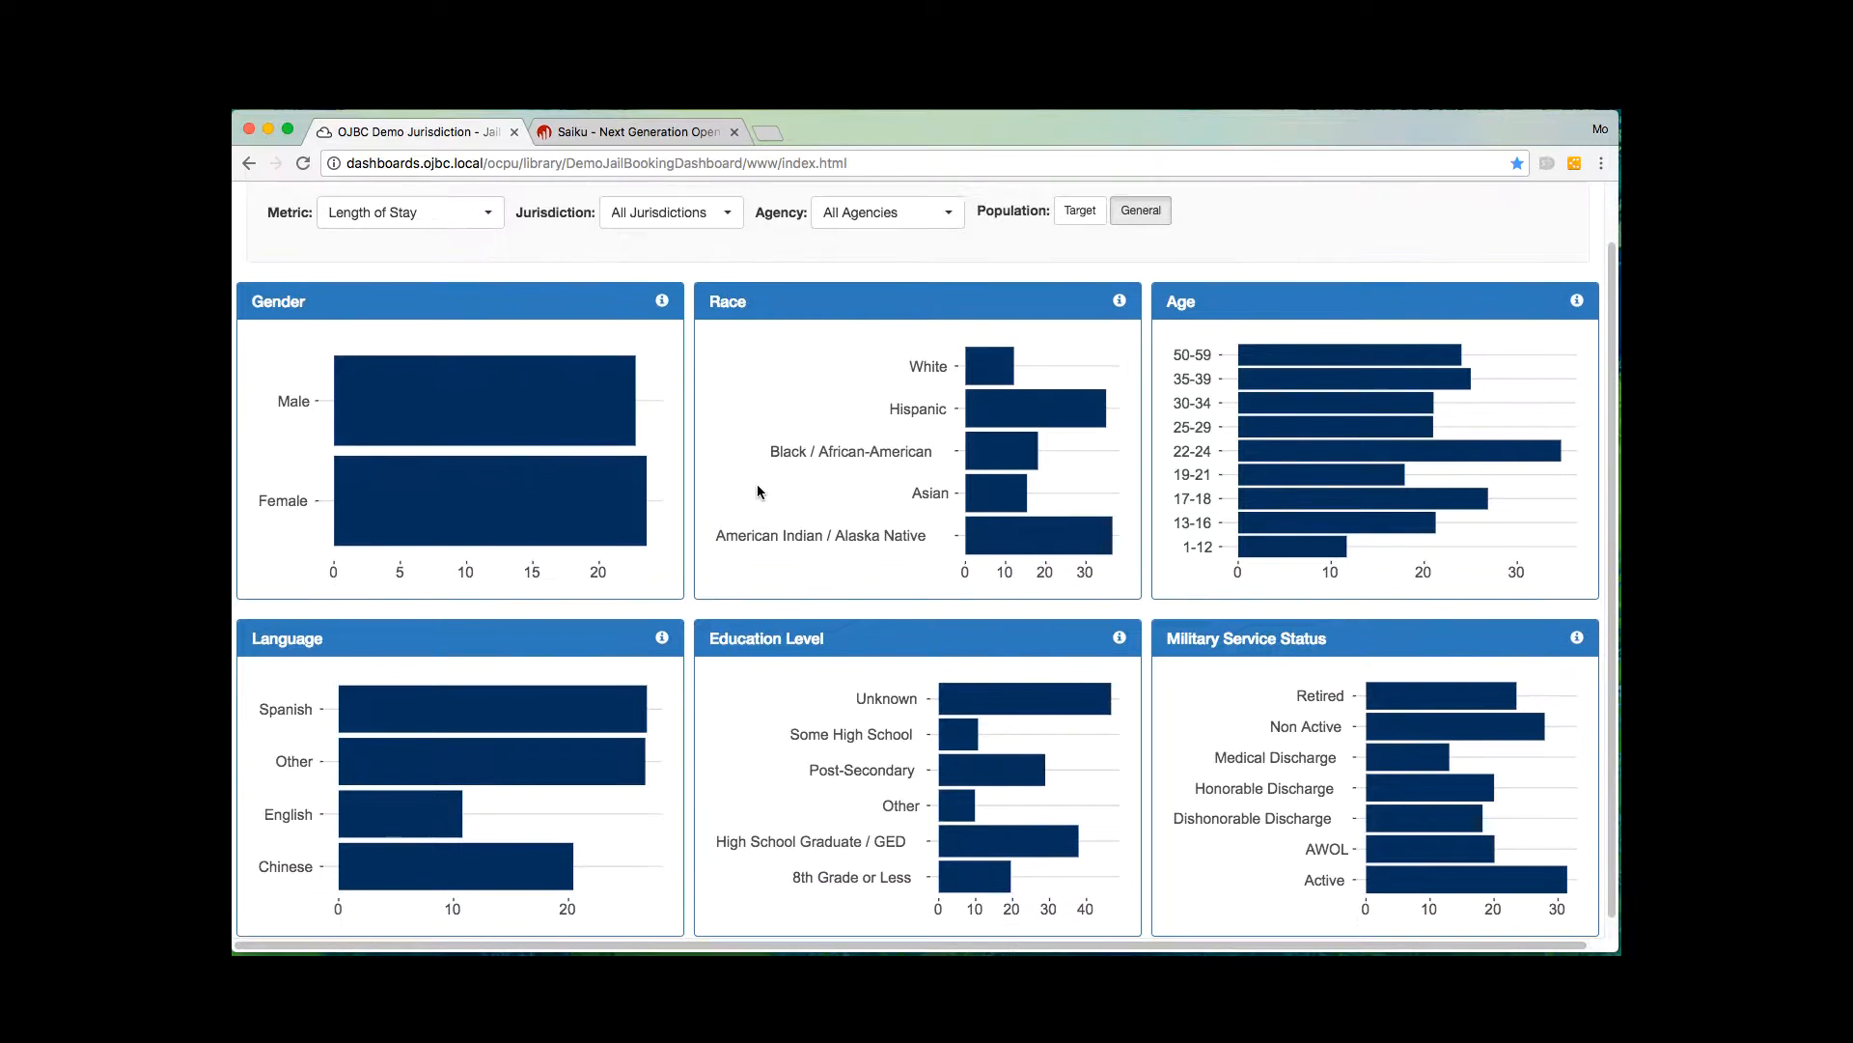
{"action": "scroll", "coordinate": [758, 491], "scroll_direction": "up", "scroll_amount": 2}
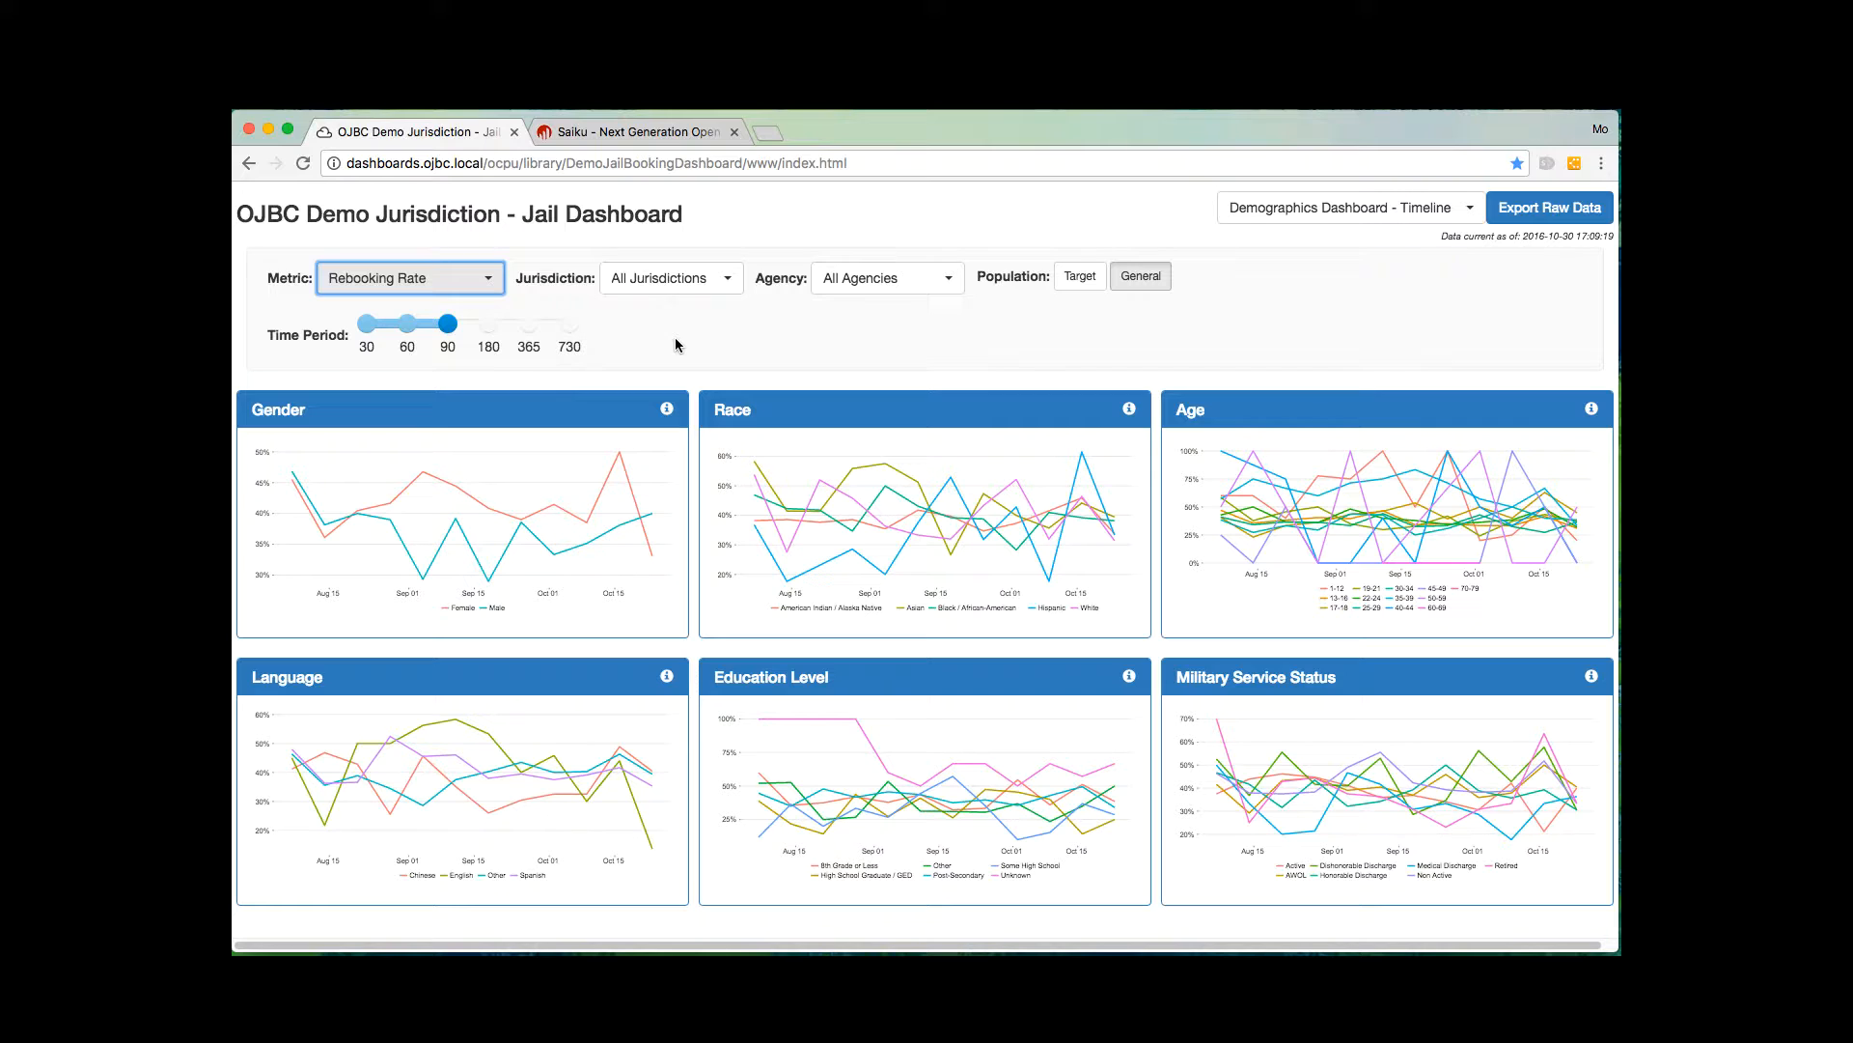
Switch to Saiku and examine the measures and dimensions available in the Jail-Booking-Analytics cube.
{"action": "left_click", "coordinate": [629, 131]}
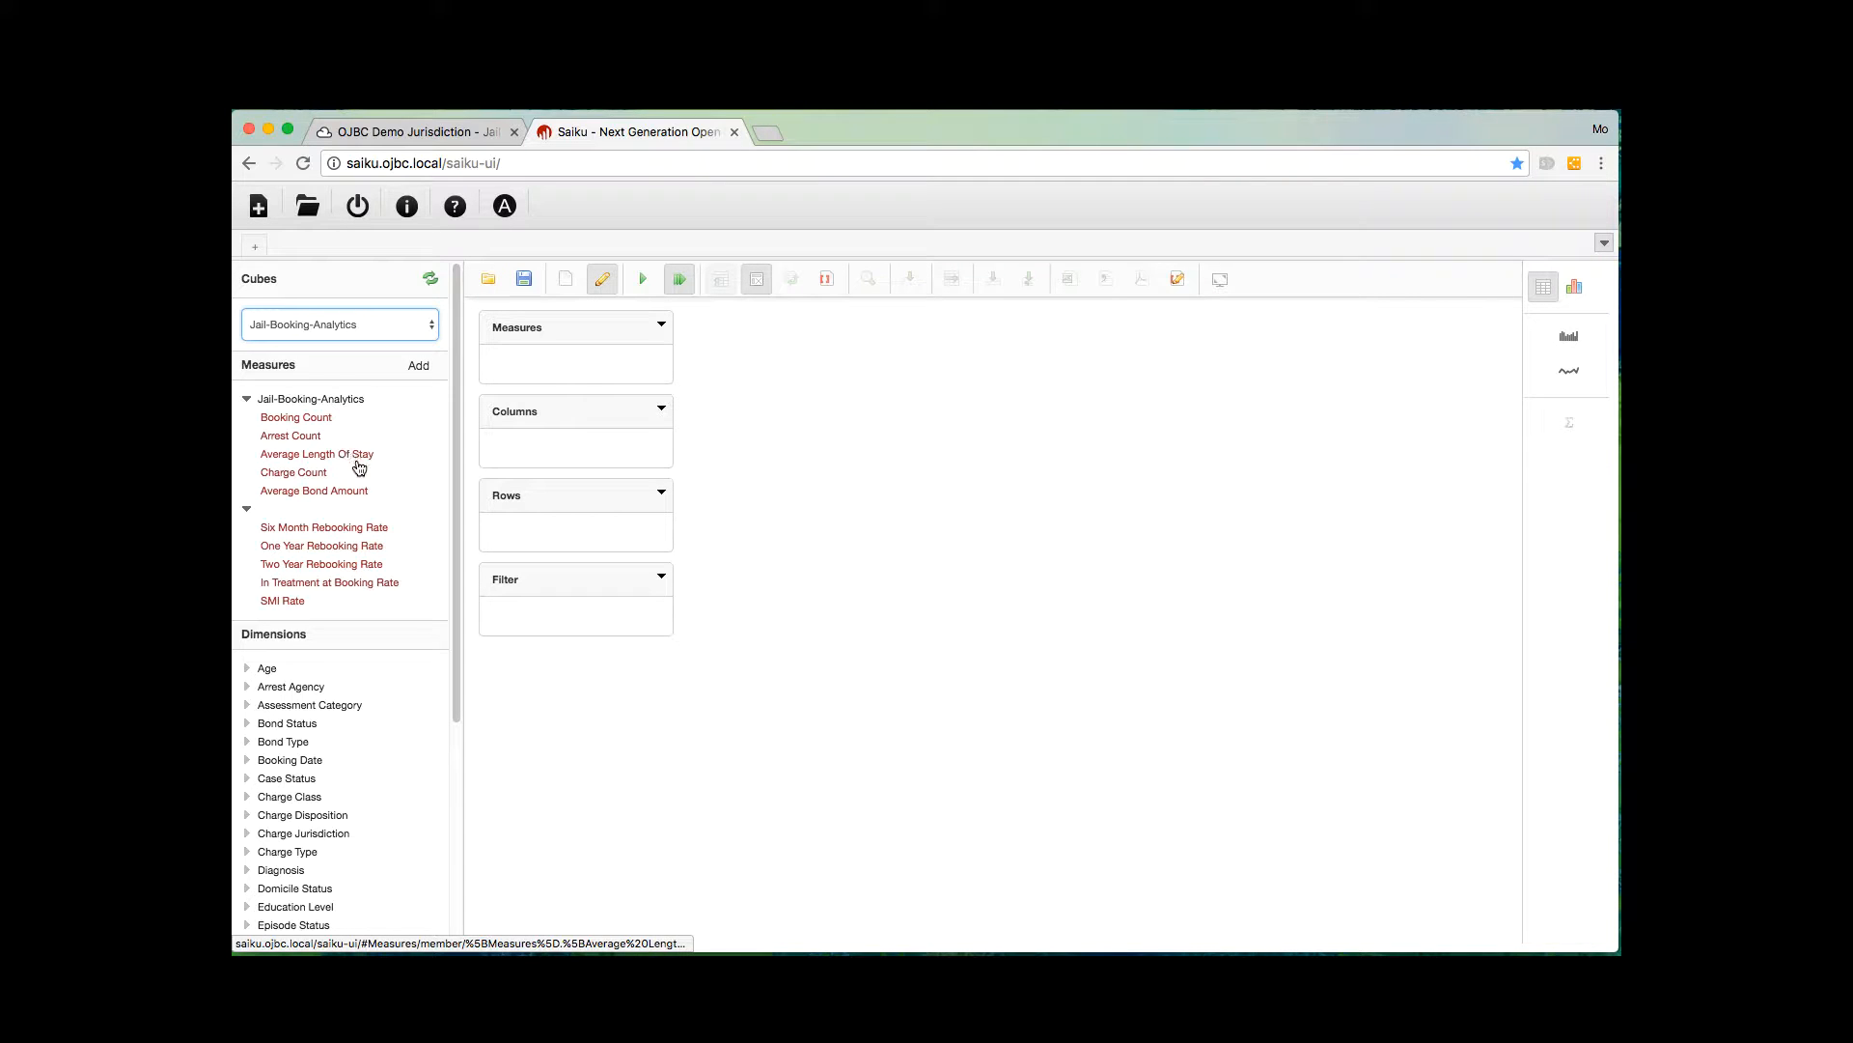
{"action": "scroll", "coordinate": [358, 495], "scroll_direction": "down", "scroll_amount": 5}
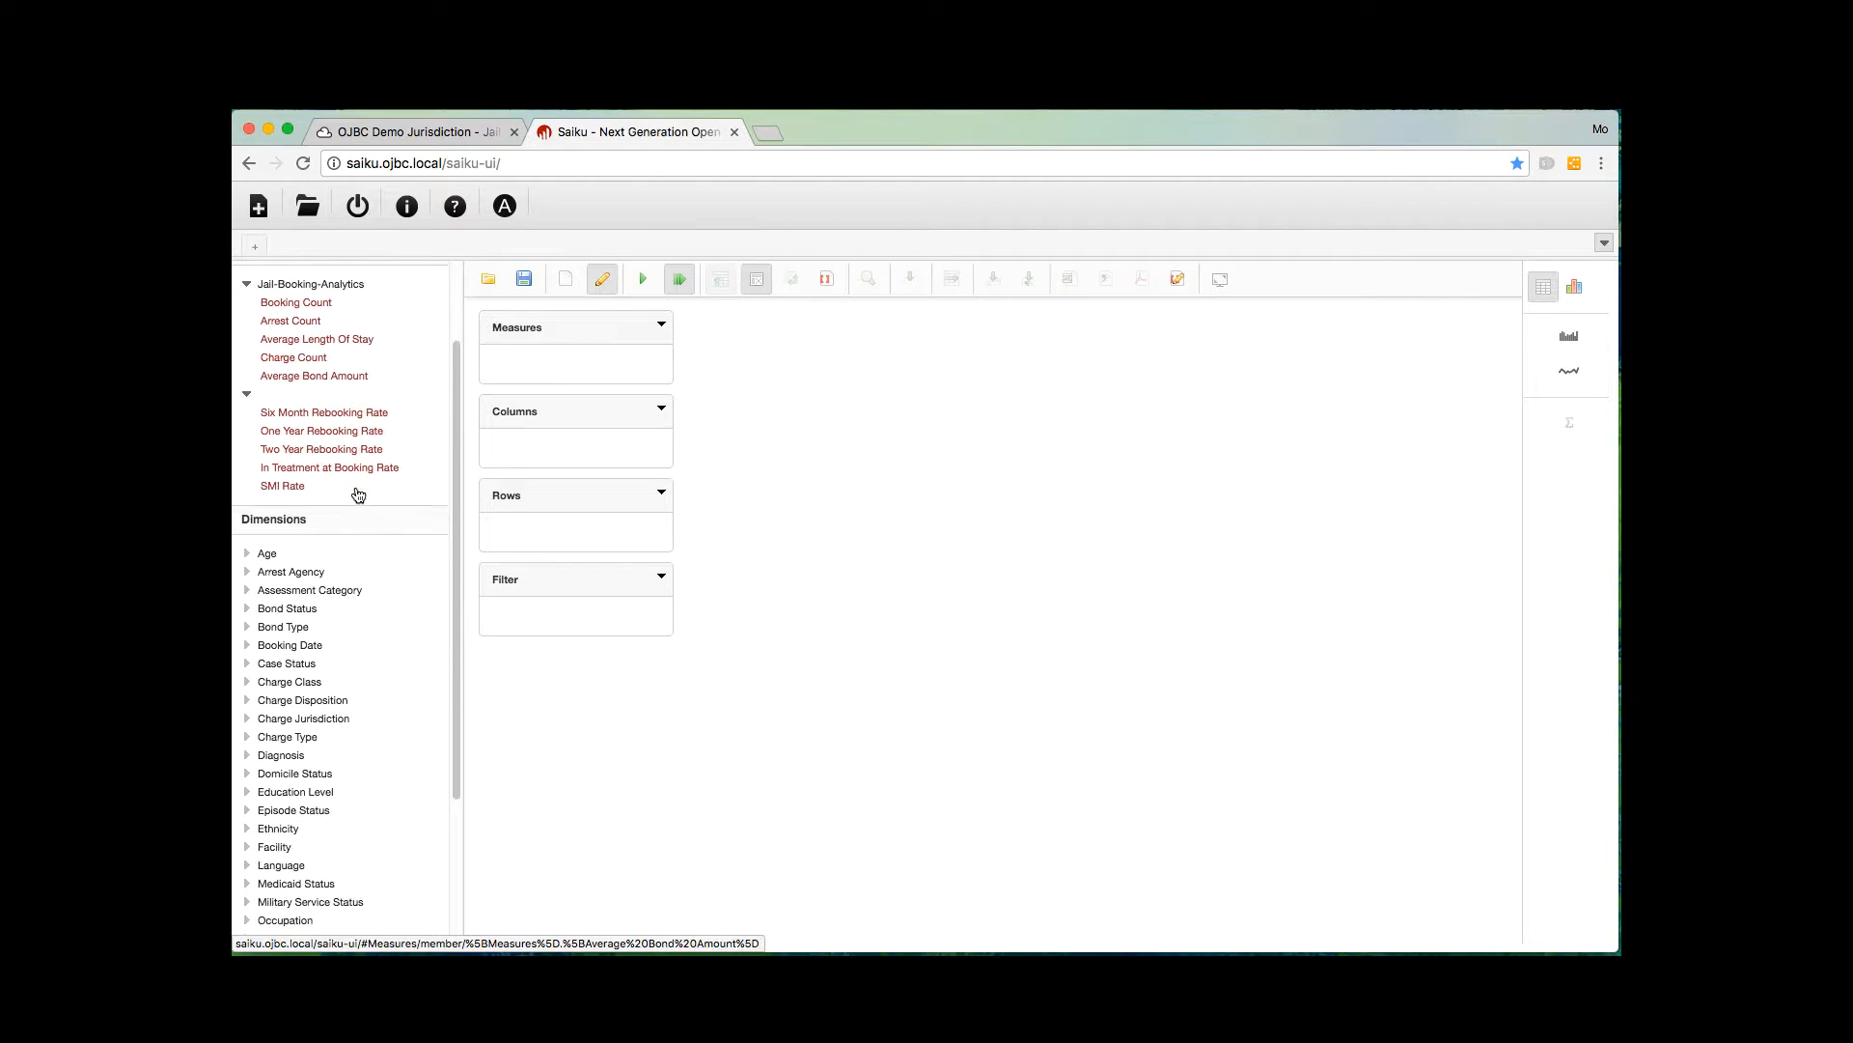
{"action": "scroll", "coordinate": [358, 494], "scroll_direction": "down", "scroll_amount": 2}
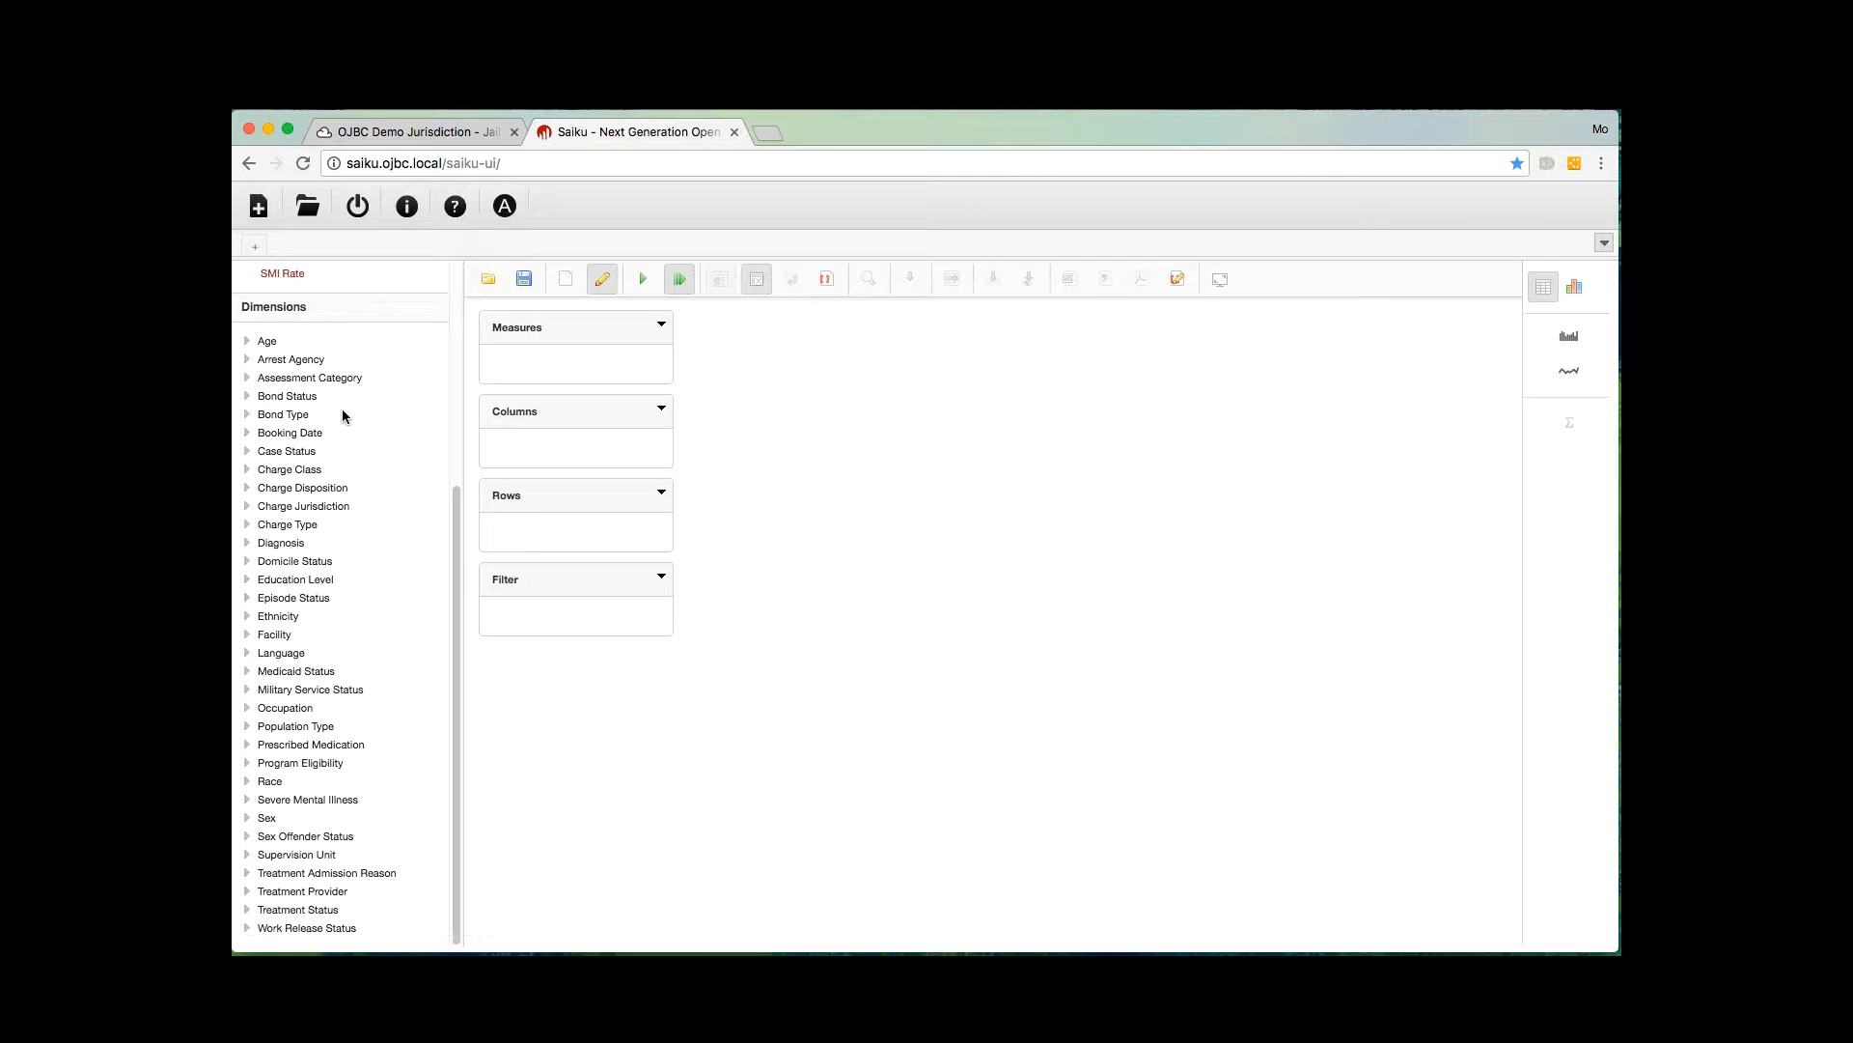
{"action": "scroll", "coordinate": [359, 475], "scroll_direction": "up", "scroll_amount": 2}
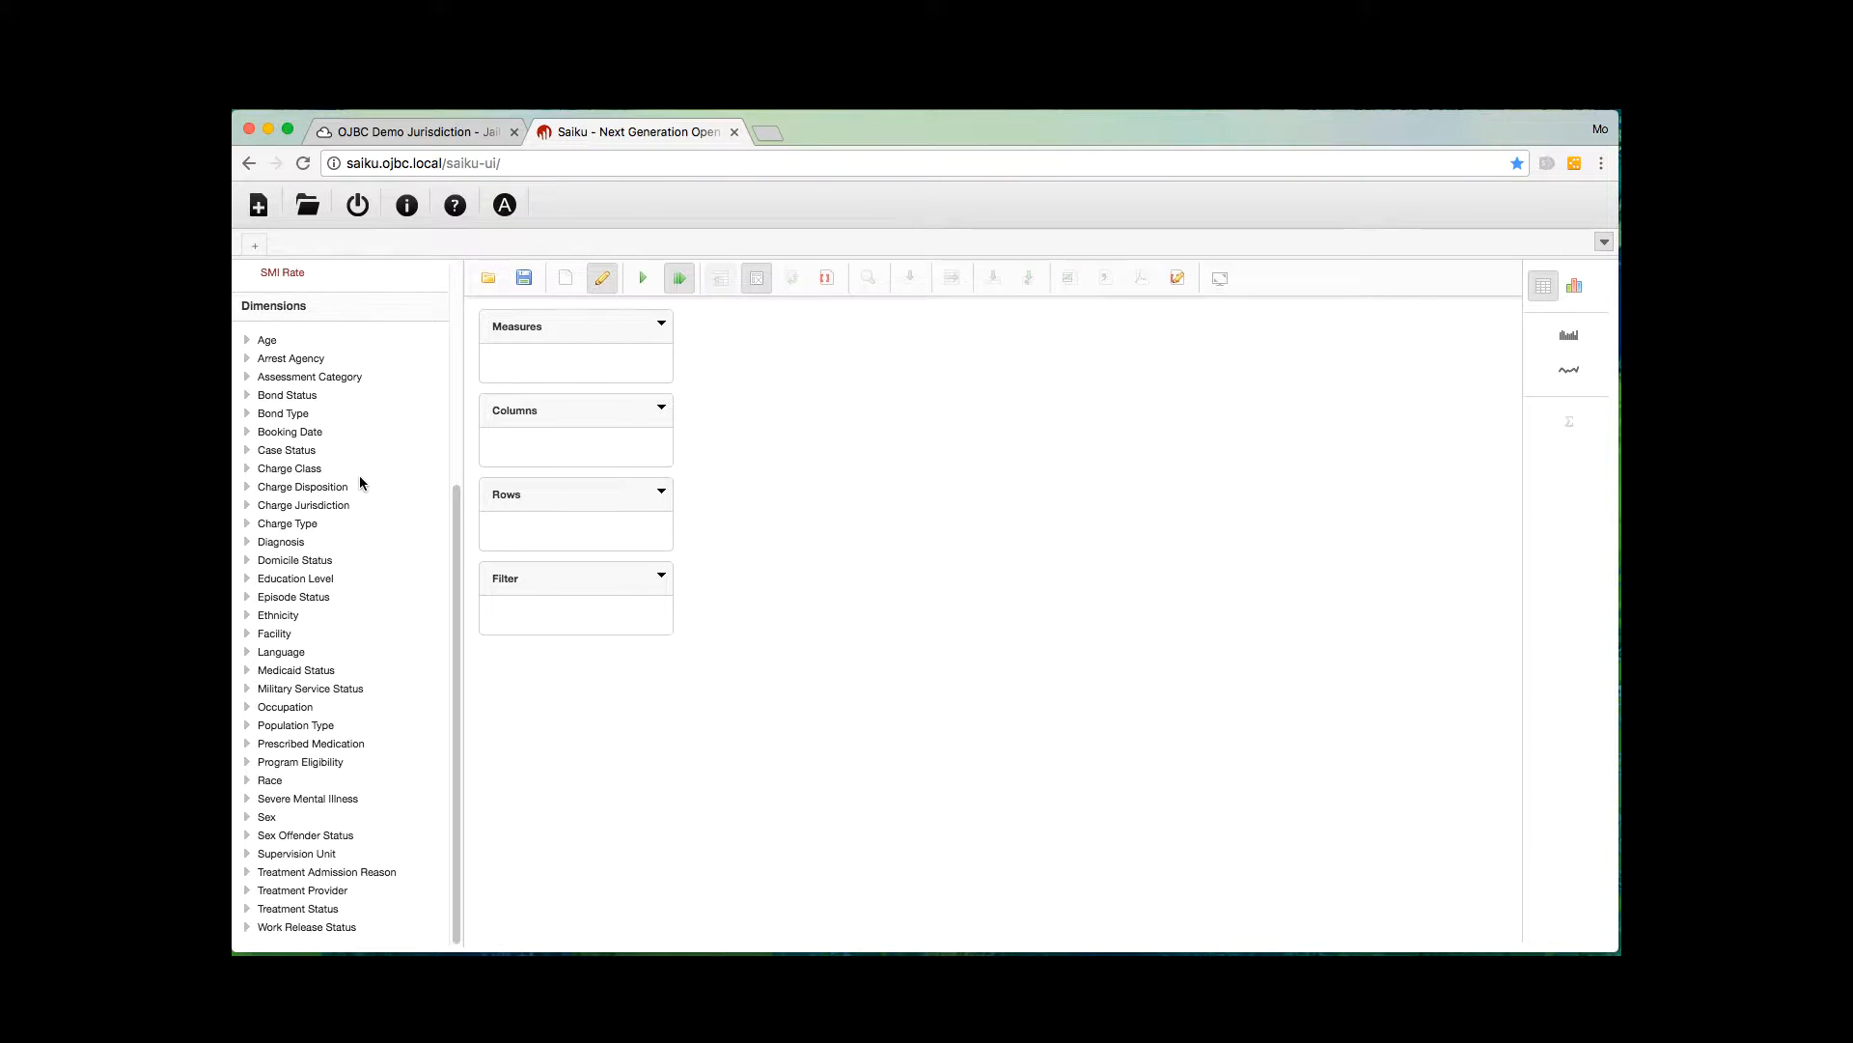
{"action": "scroll", "coordinate": [359, 483], "scroll_direction": "up", "scroll_amount": 1}
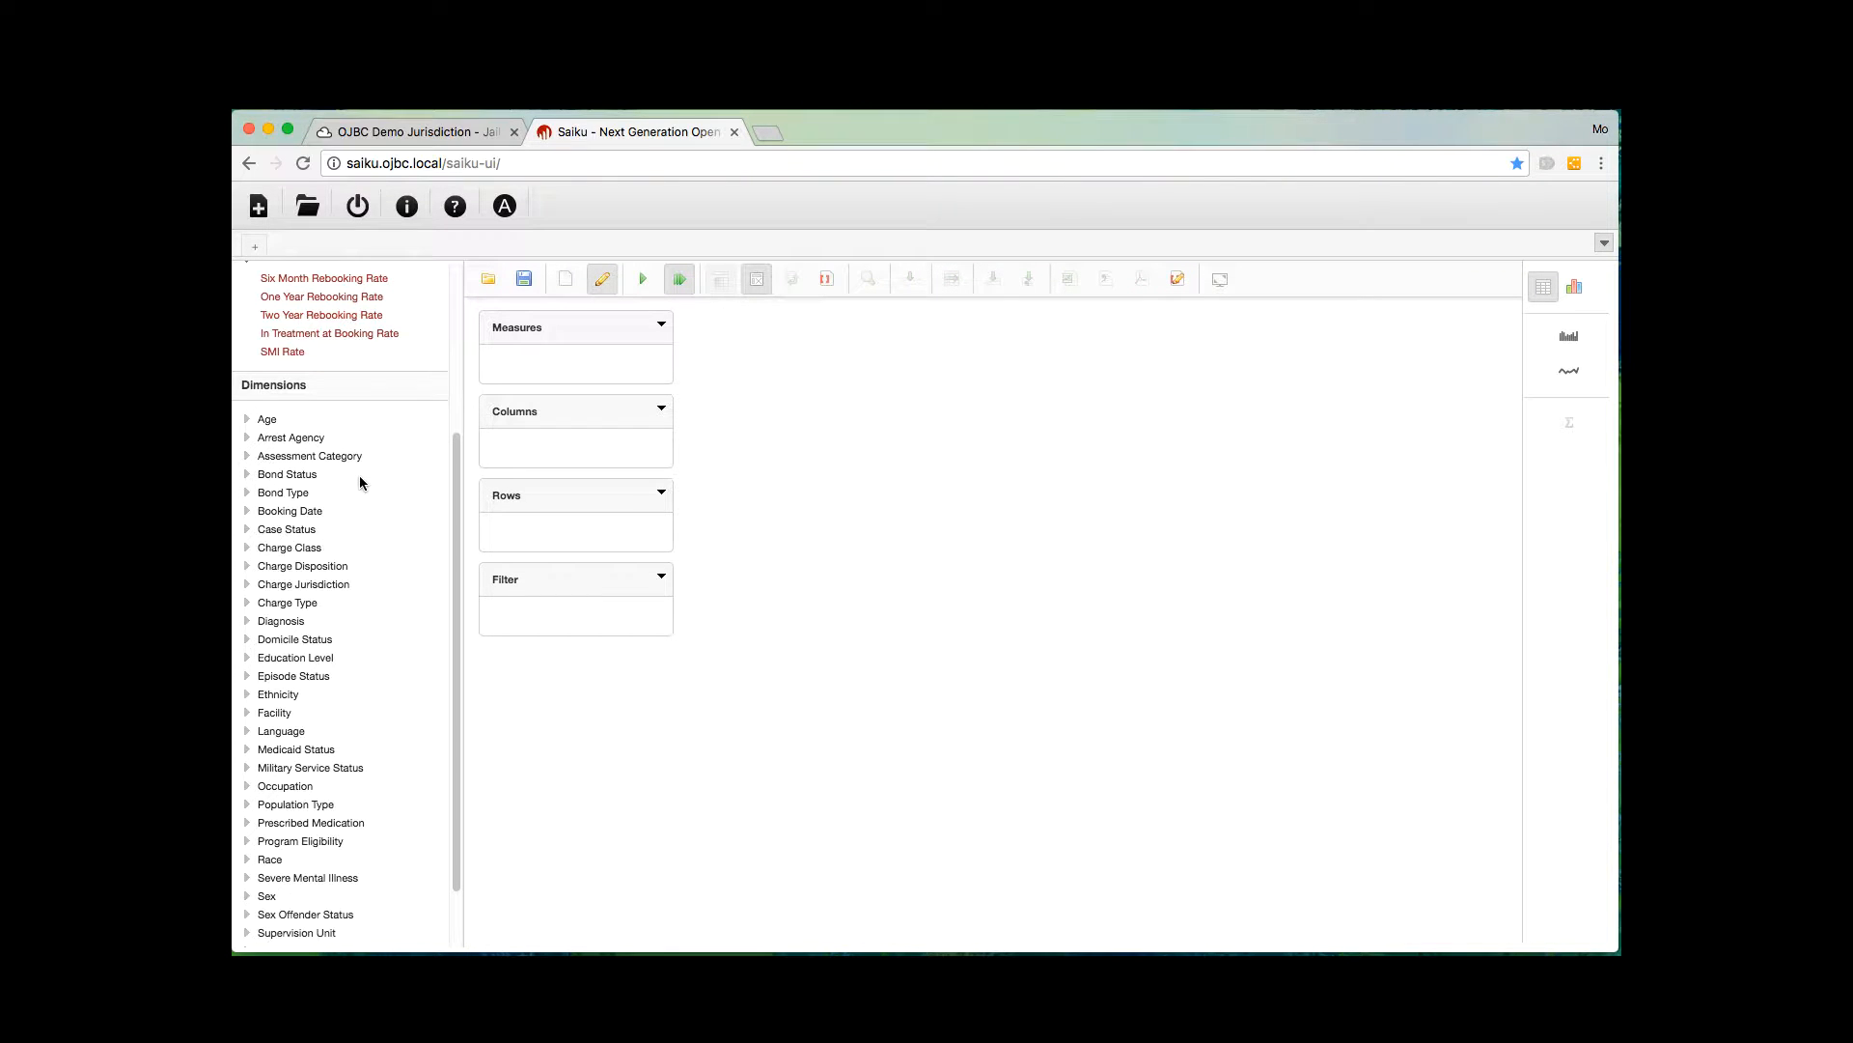
{"action": "scroll", "coordinate": [360, 482], "scroll_direction": "up", "scroll_amount": 10}
{"action": "scroll", "coordinate": [360, 482], "scroll_direction": "up", "scroll_amount": 1}
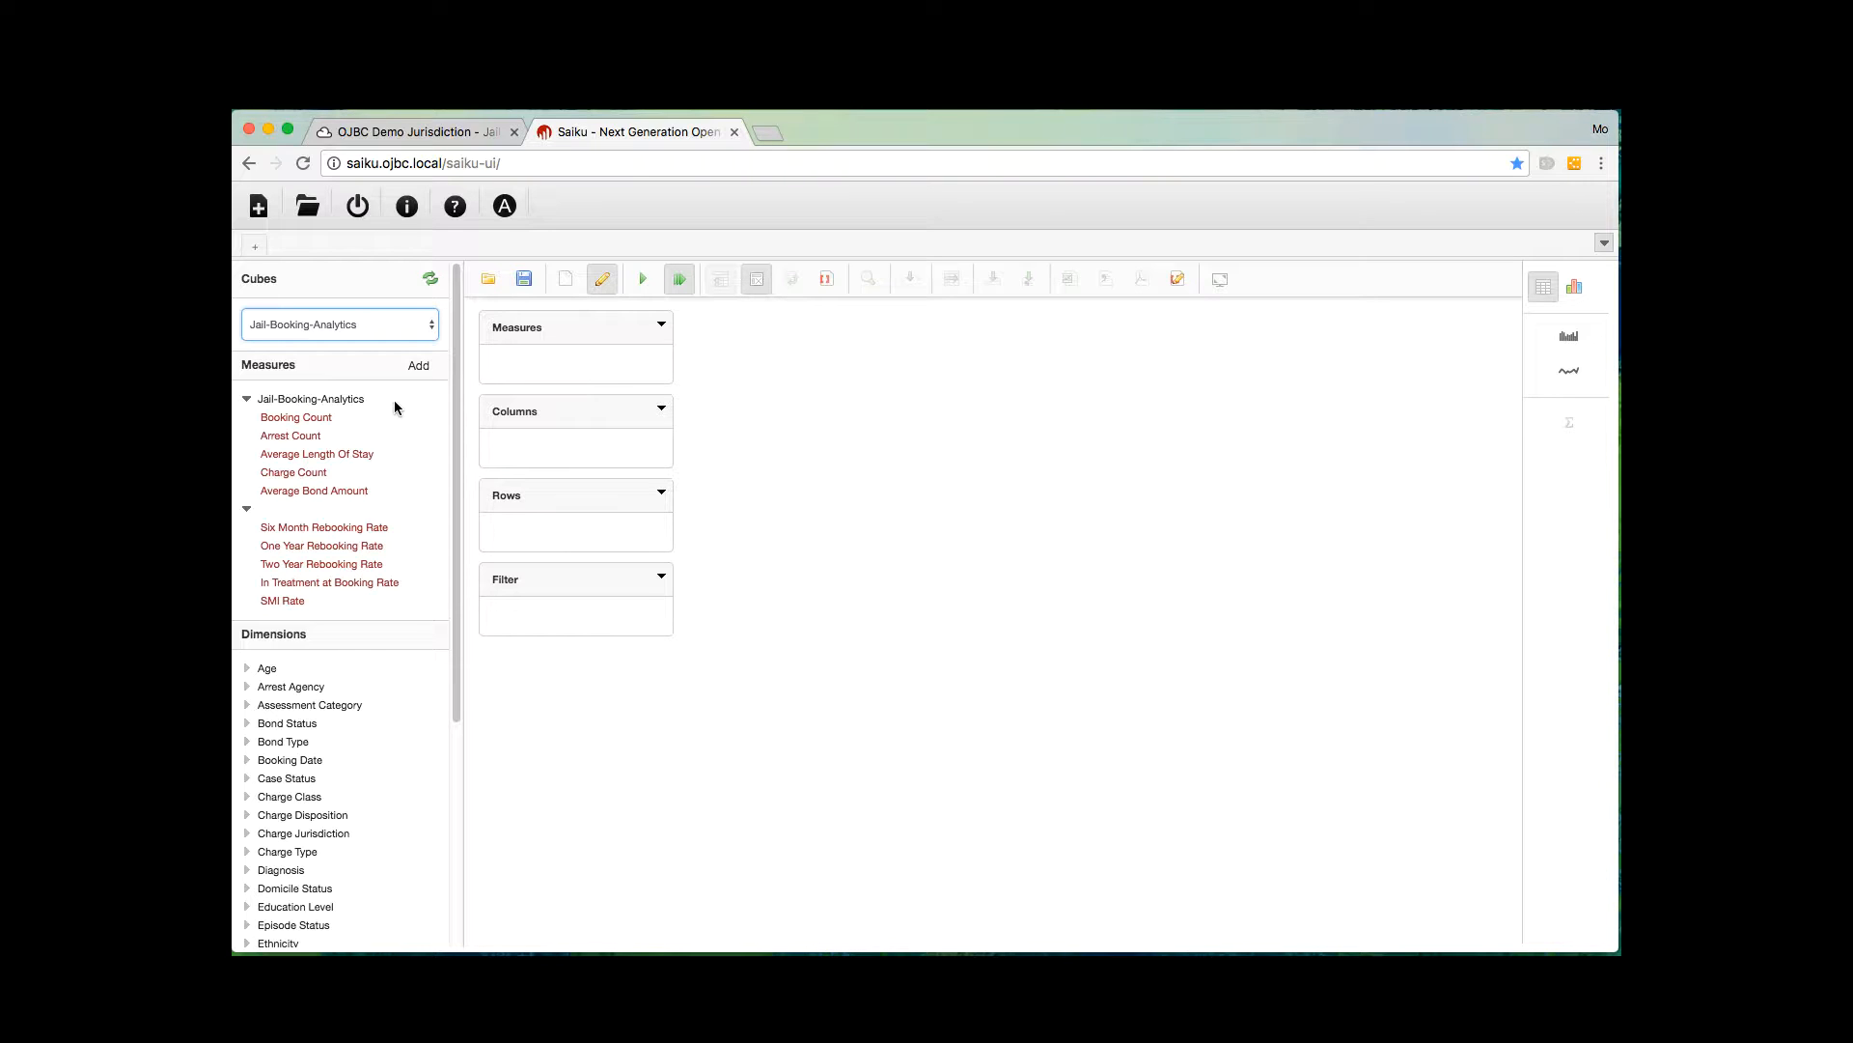
Build a query with the Booking Count measure and the Domicile Status level on rows.
{"action": "left_click", "coordinate": [315, 426]}
{"action": "scroll", "coordinate": [373, 471], "scroll_direction": "down", "scroll_amount": 1}
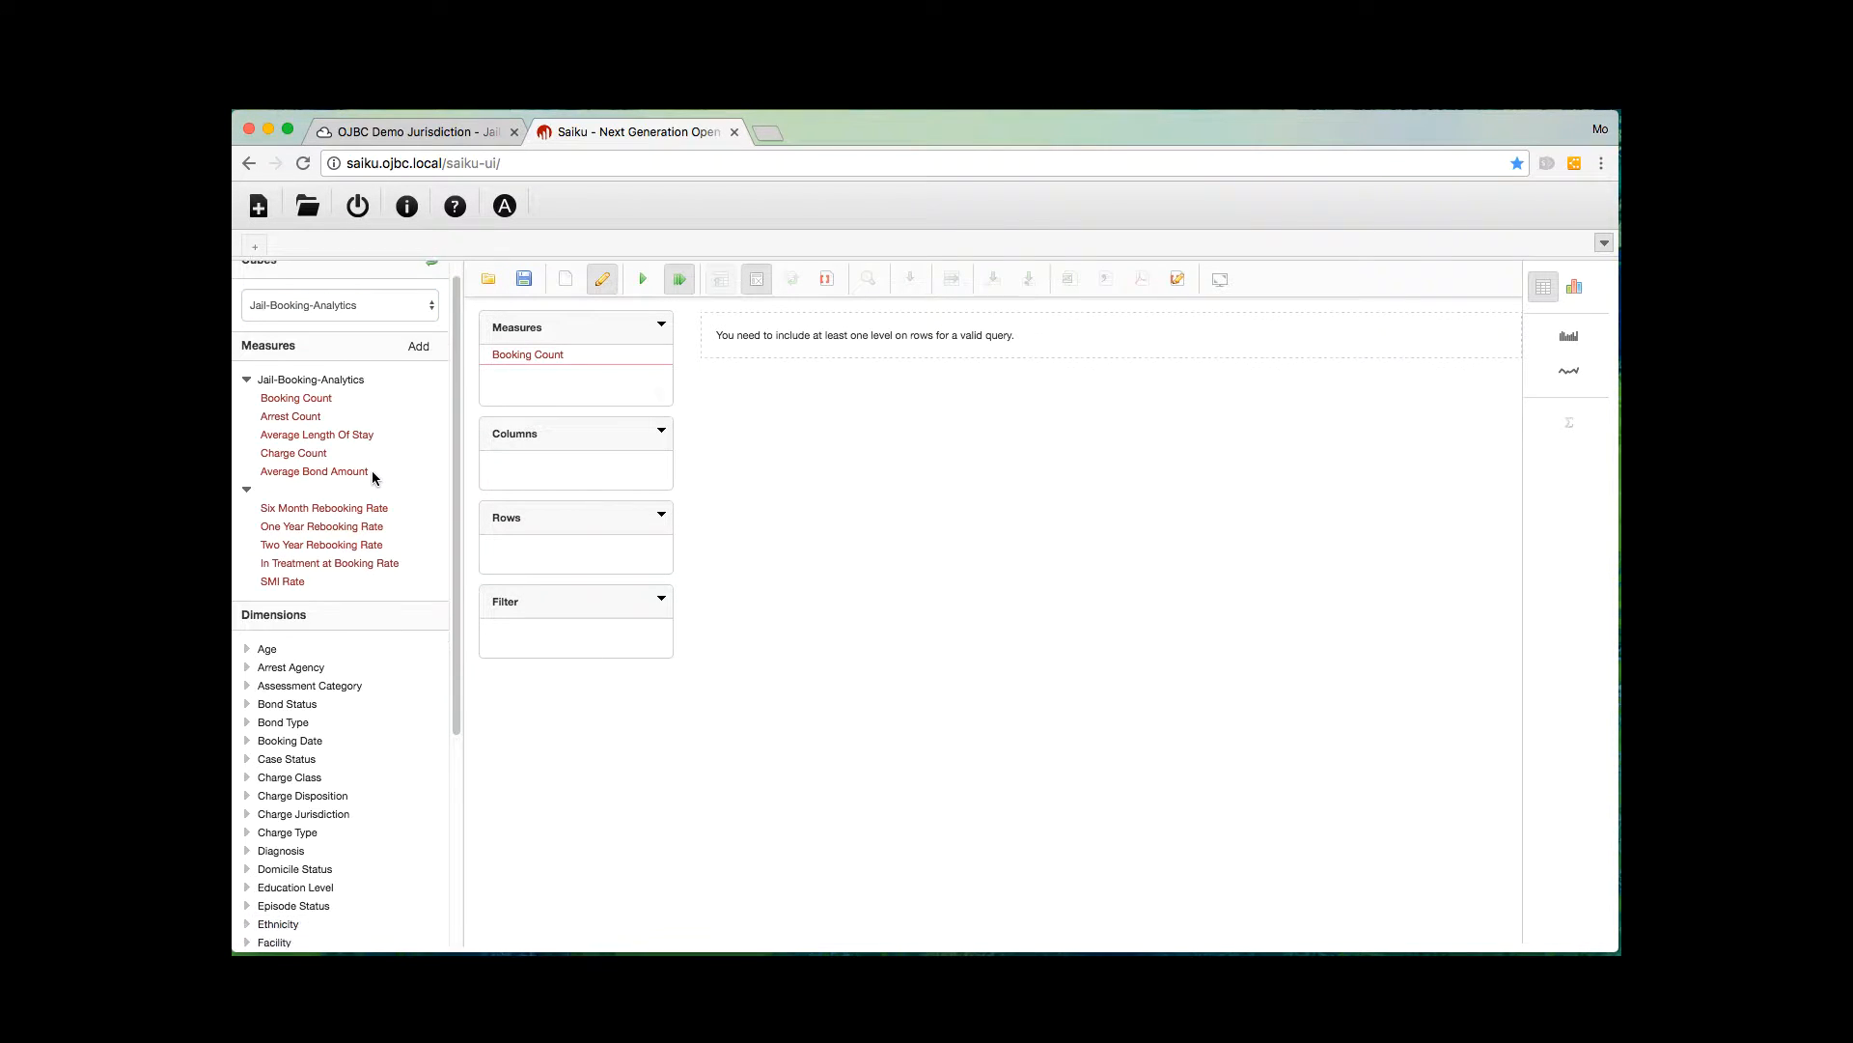
{"action": "scroll", "coordinate": [386, 369], "scroll_direction": "down", "scroll_amount": 5}
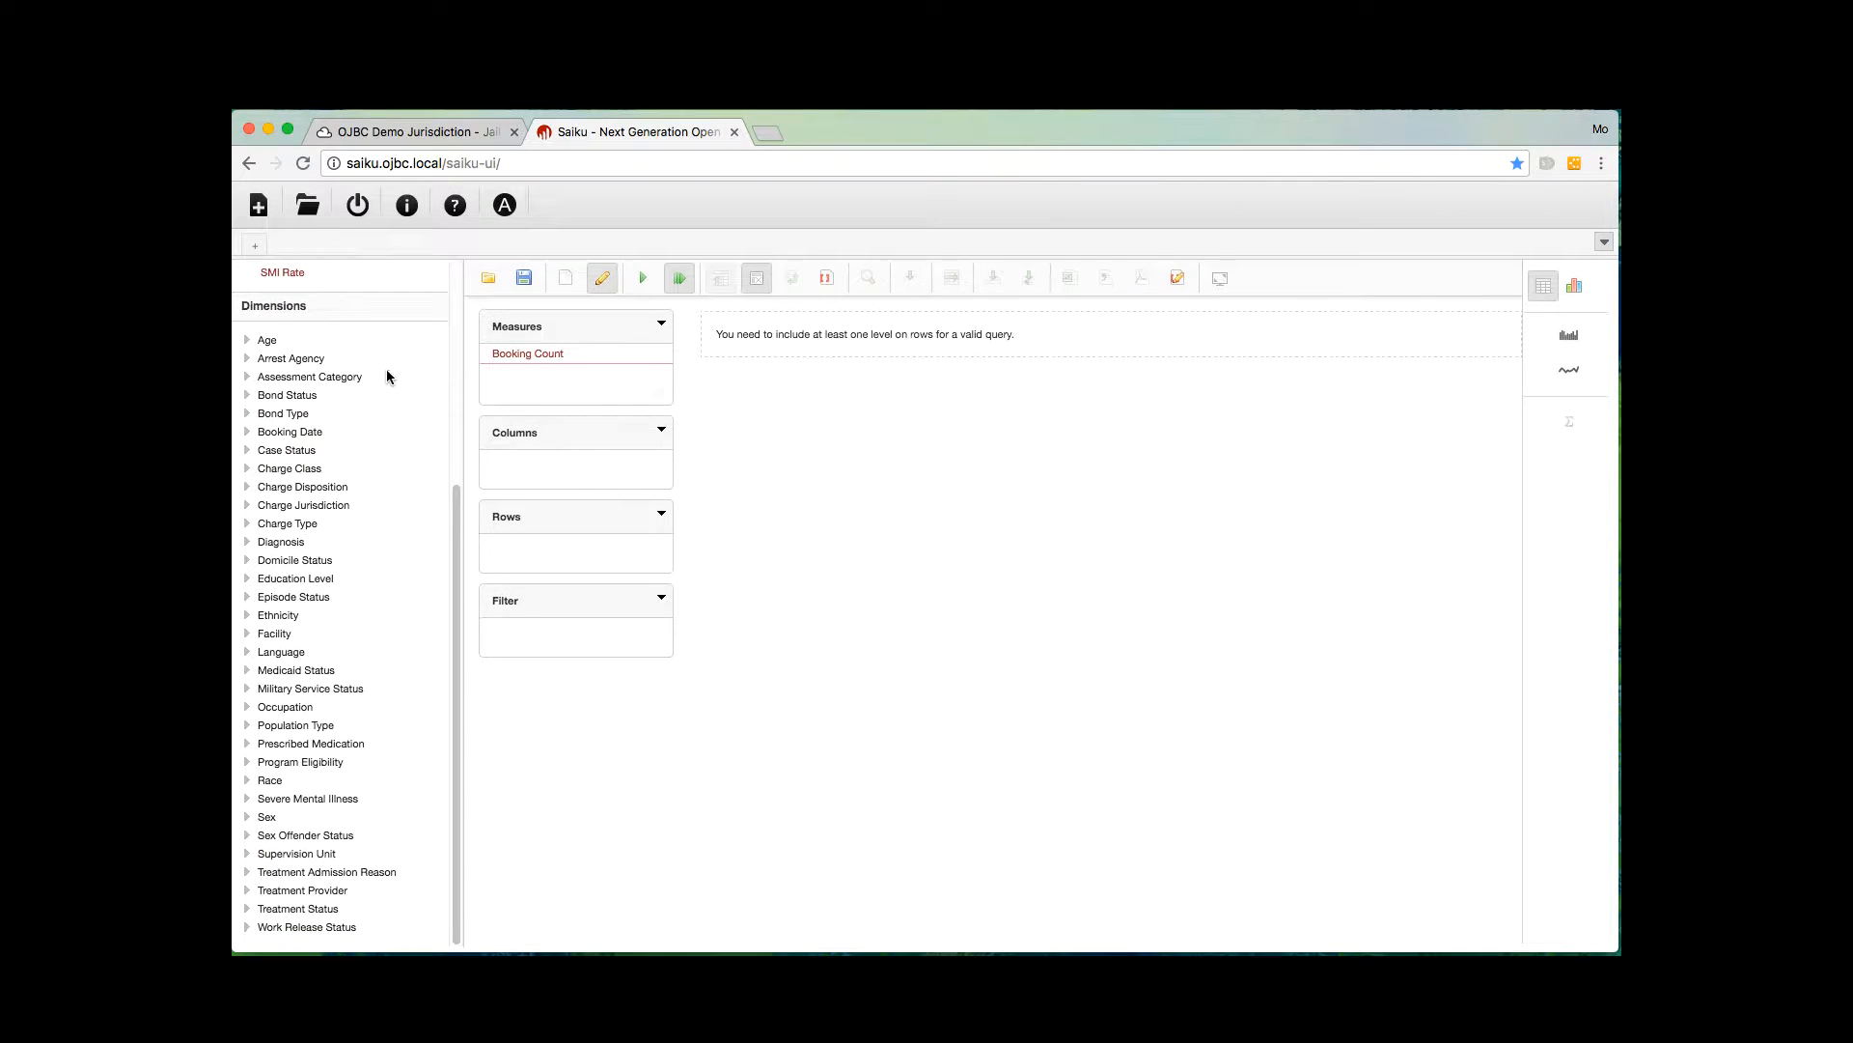
{"action": "left_click", "coordinate": [298, 561]}
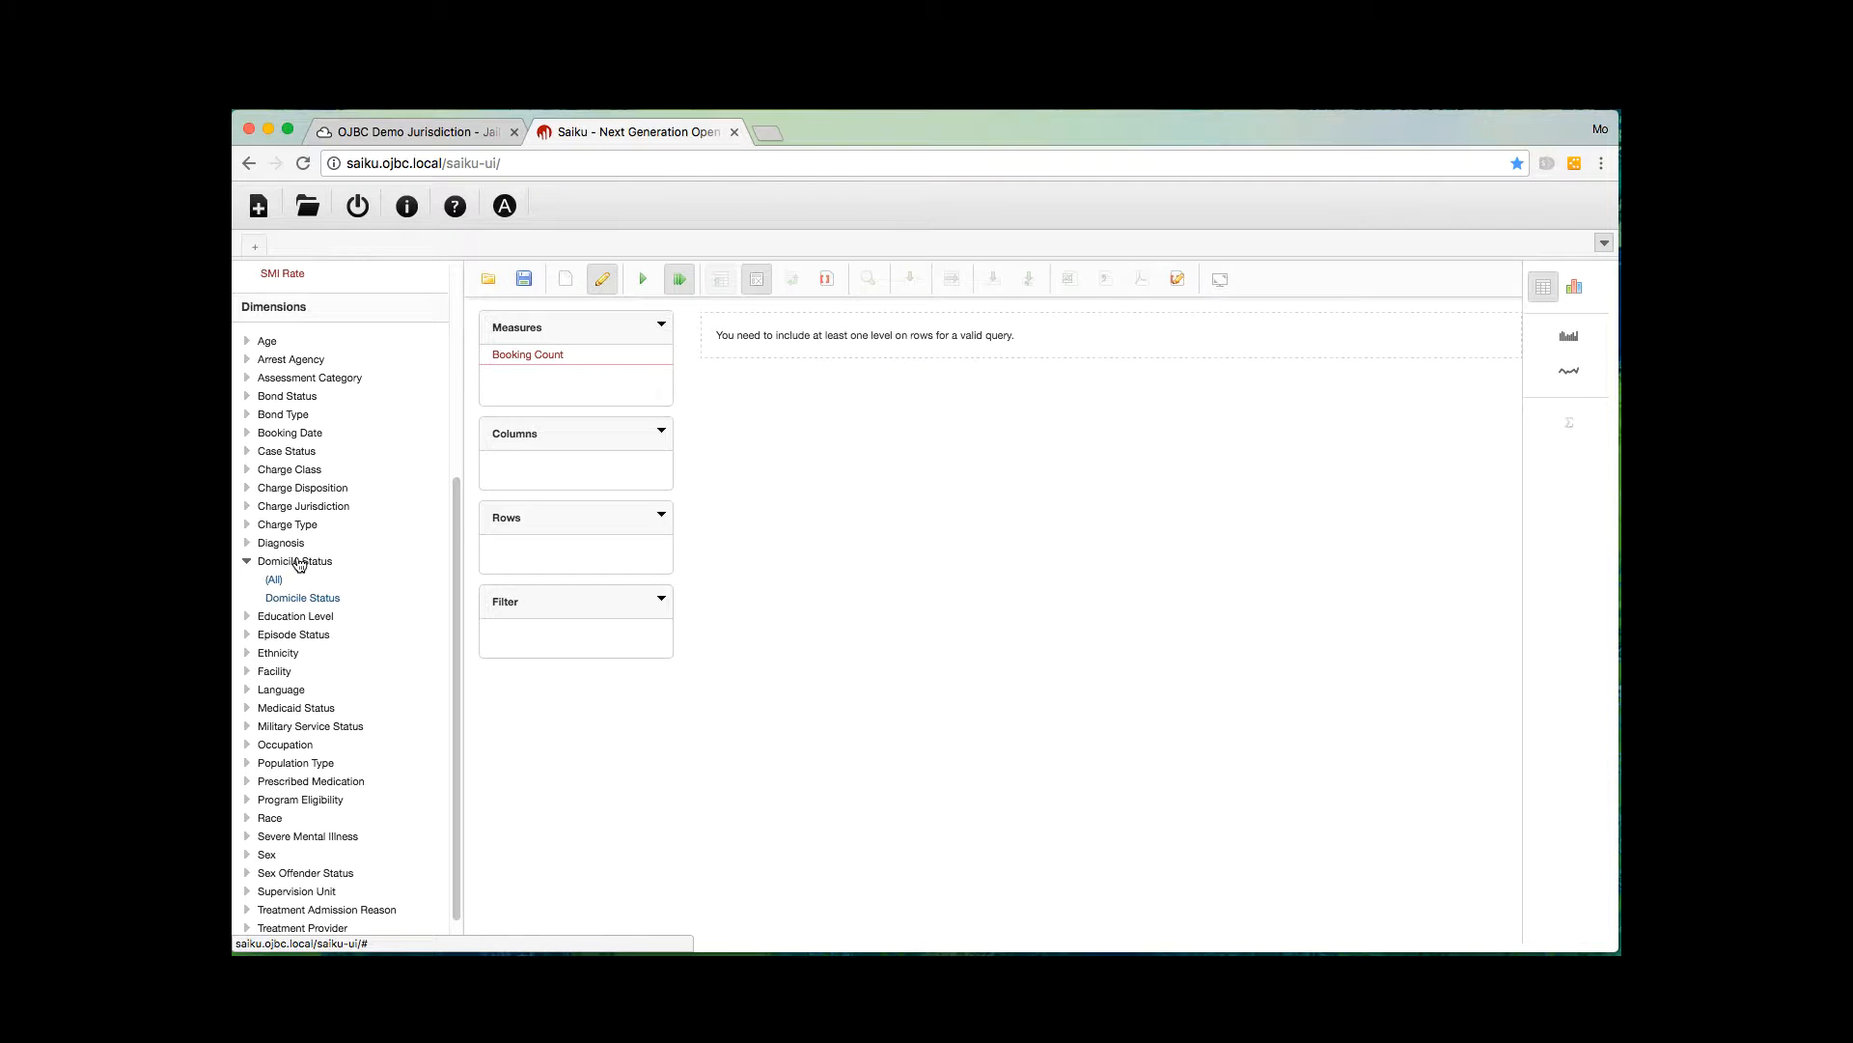
{"action": "left_click", "coordinate": [302, 598]}
Add the SevereMentalIllness and Military Service Status levels to the query's columns.
{"action": "scroll", "coordinate": [398, 623], "scroll_direction": "down", "scroll_amount": 1}
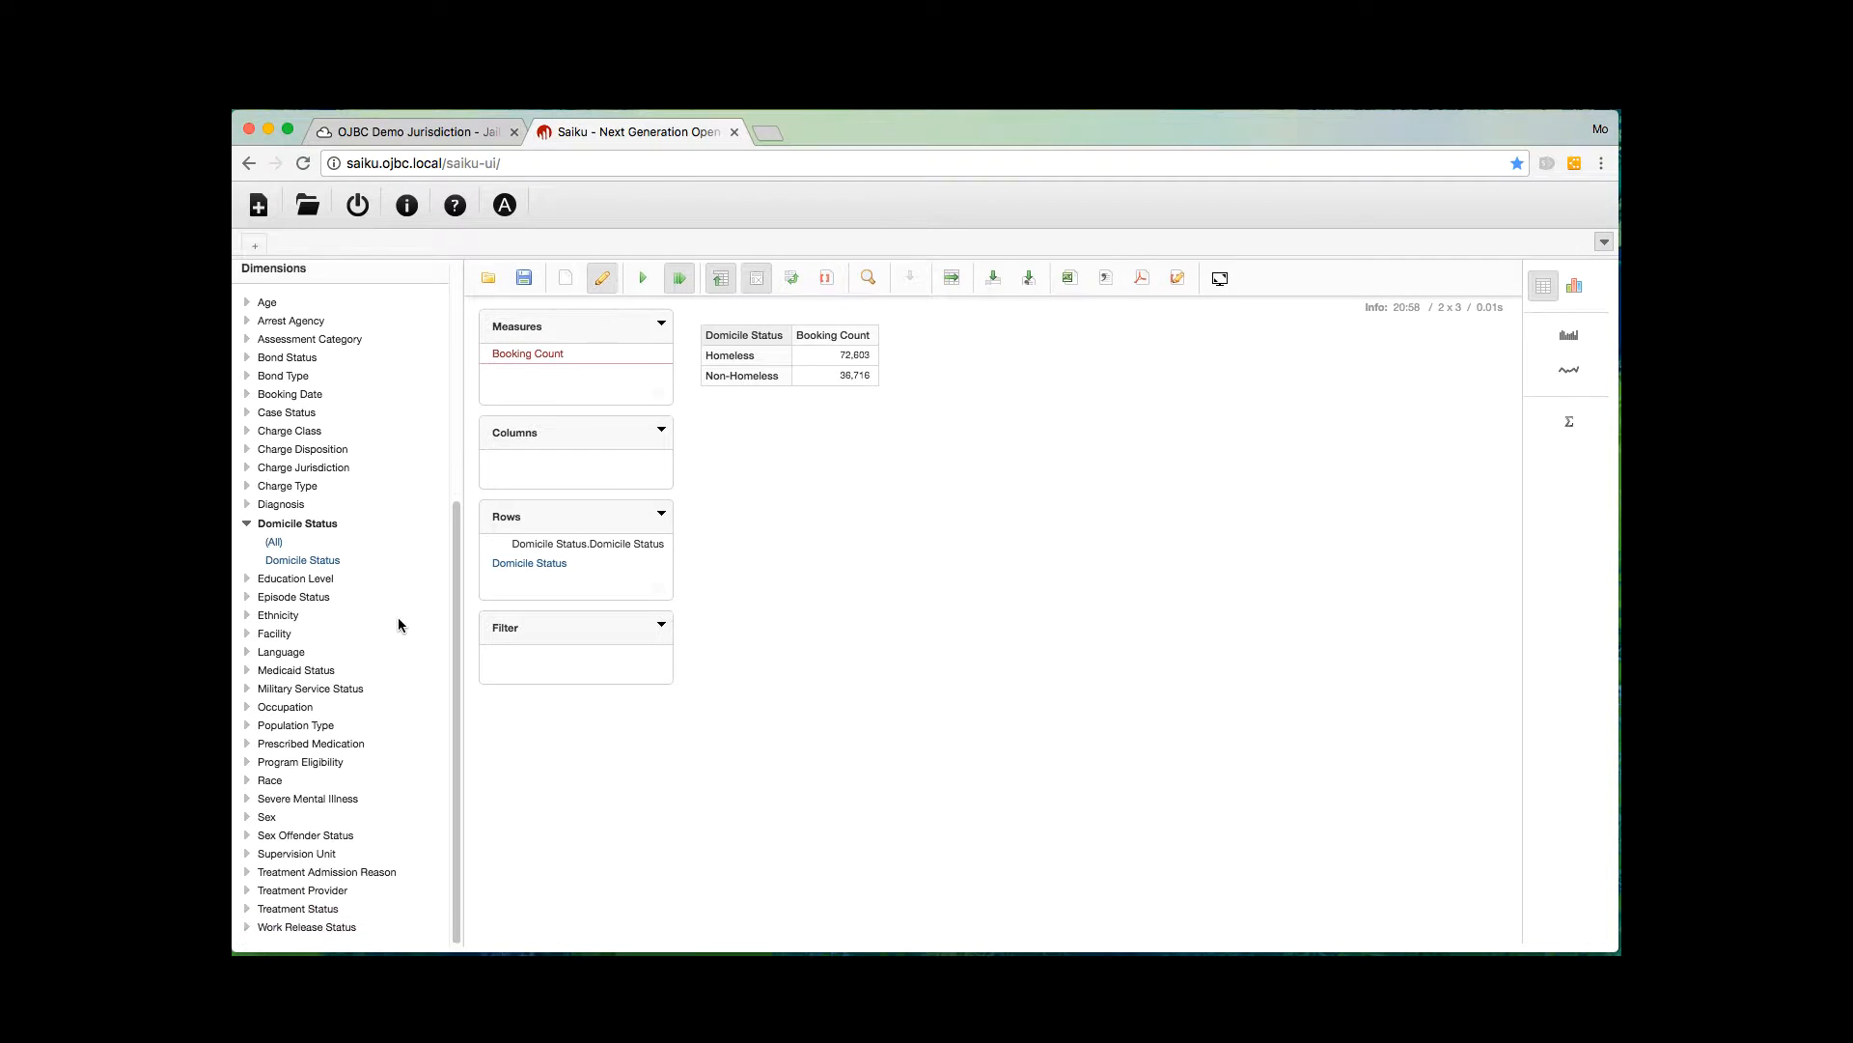
{"action": "left_click", "coordinate": [296, 800]}
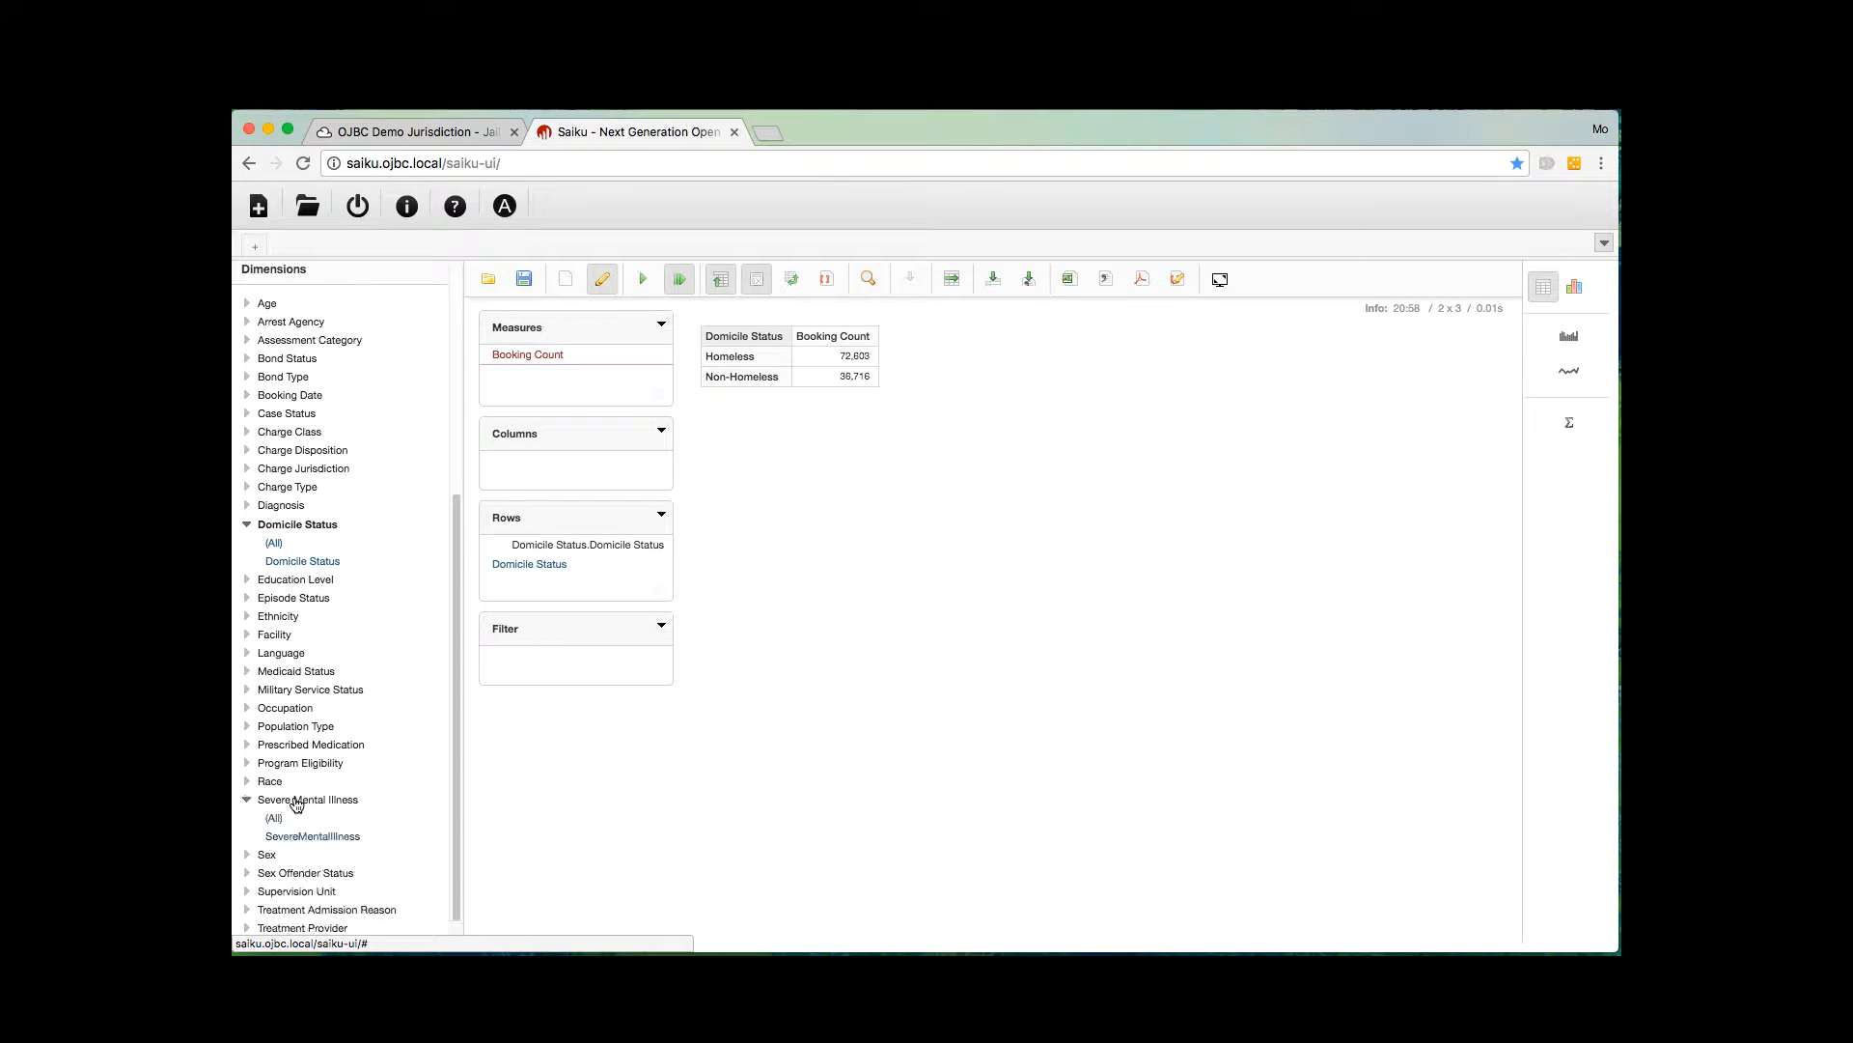
{"action": "left_click", "coordinate": [314, 836]}
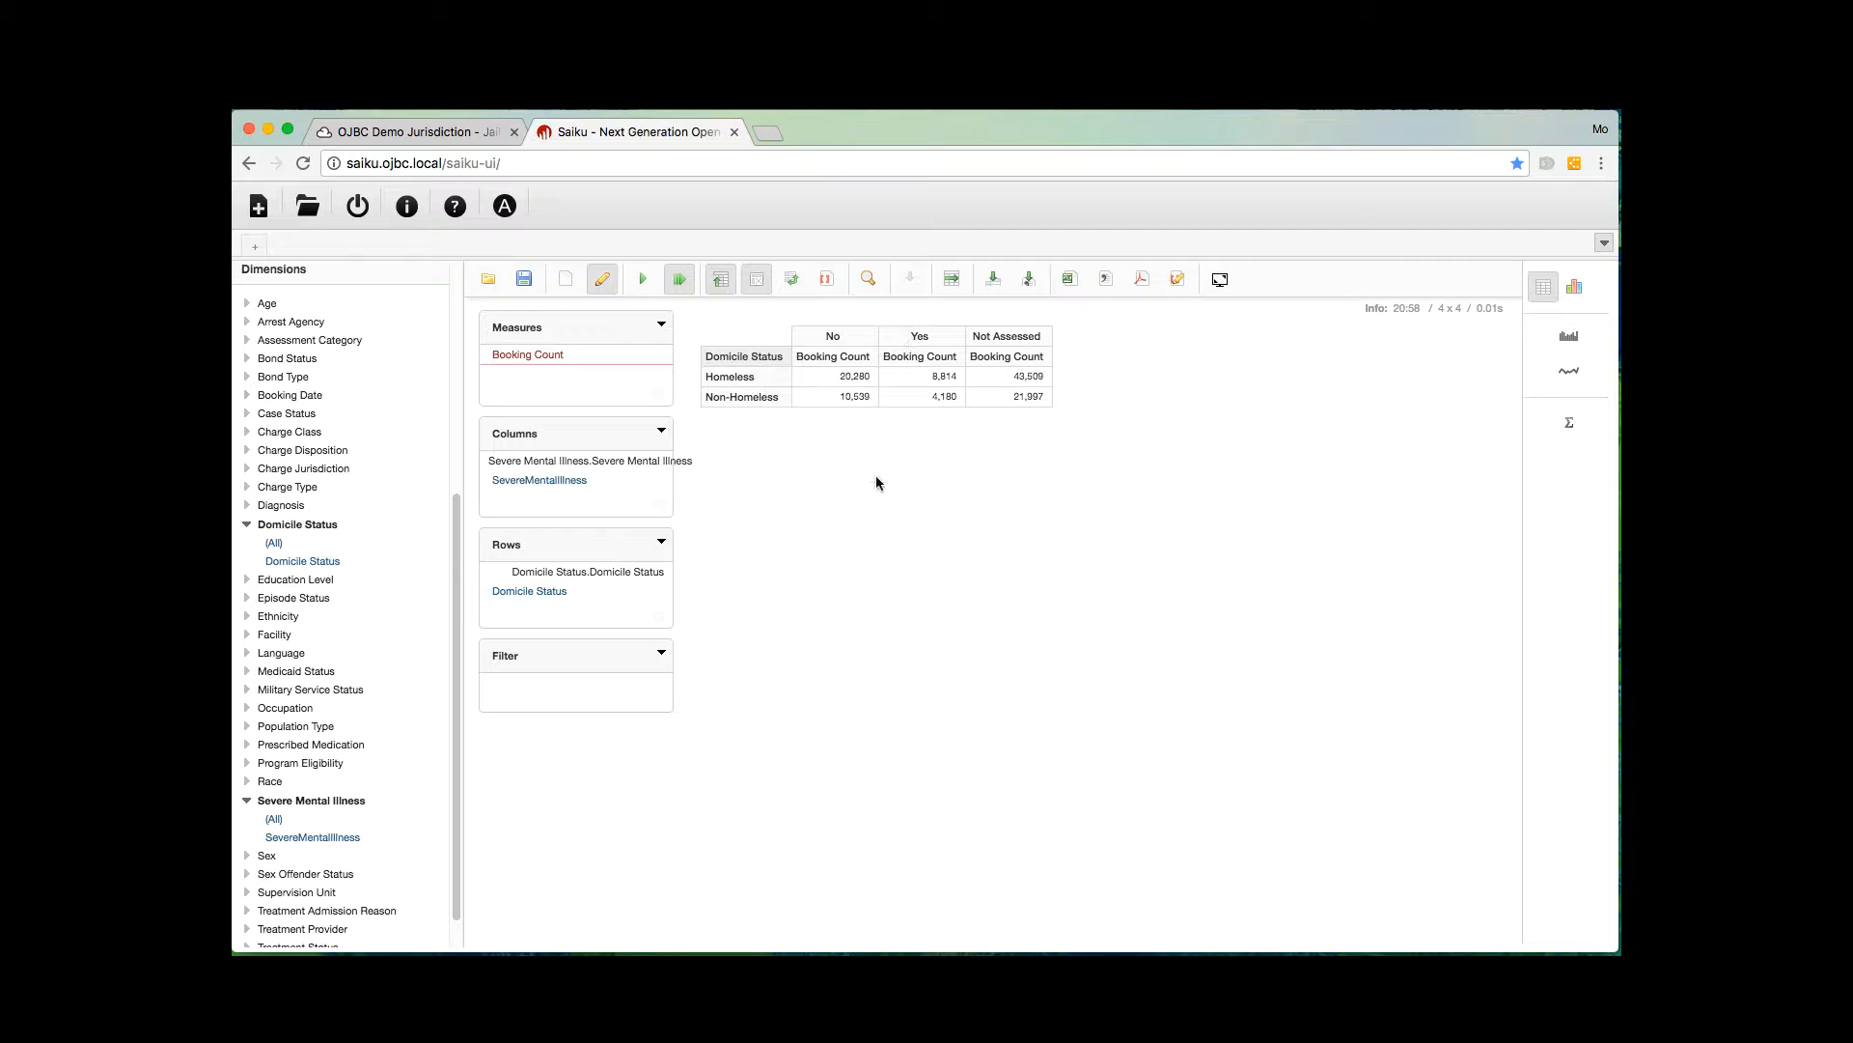
{"action": "left_click", "coordinate": [287, 691]}
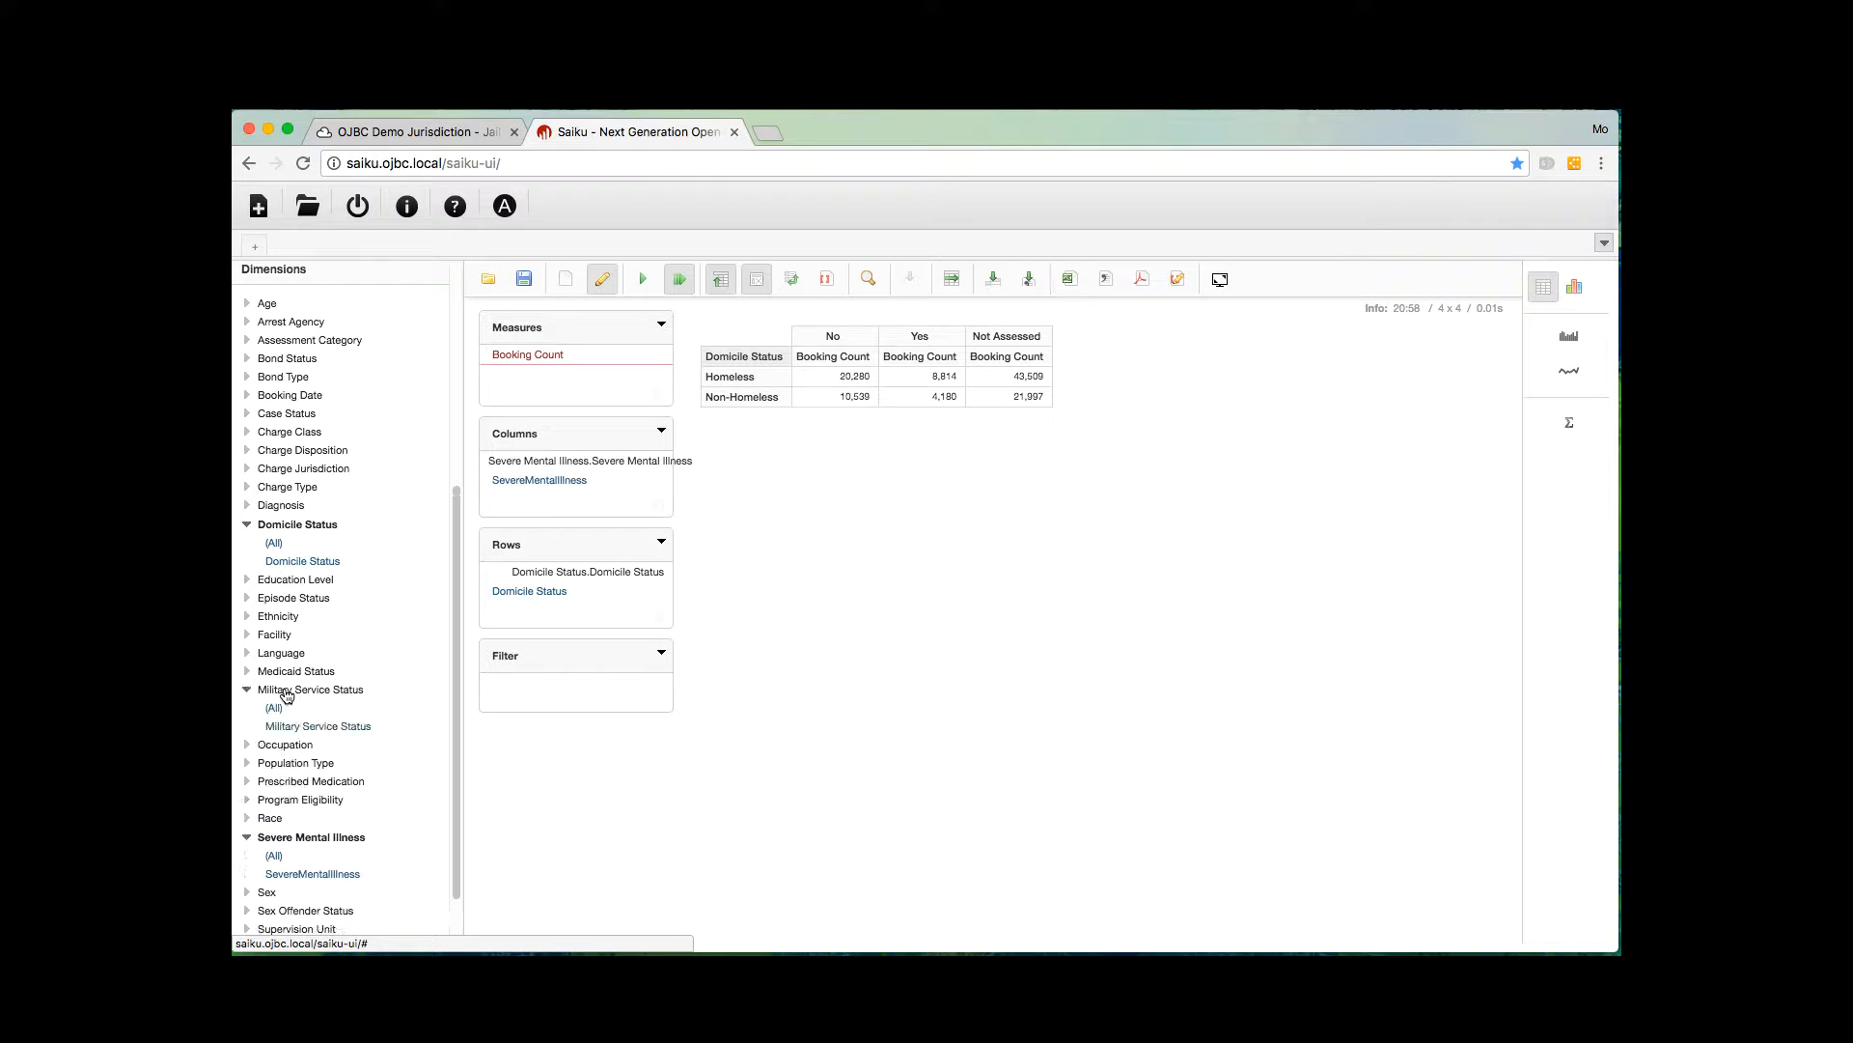
{"action": "left_click", "coordinate": [335, 731]}
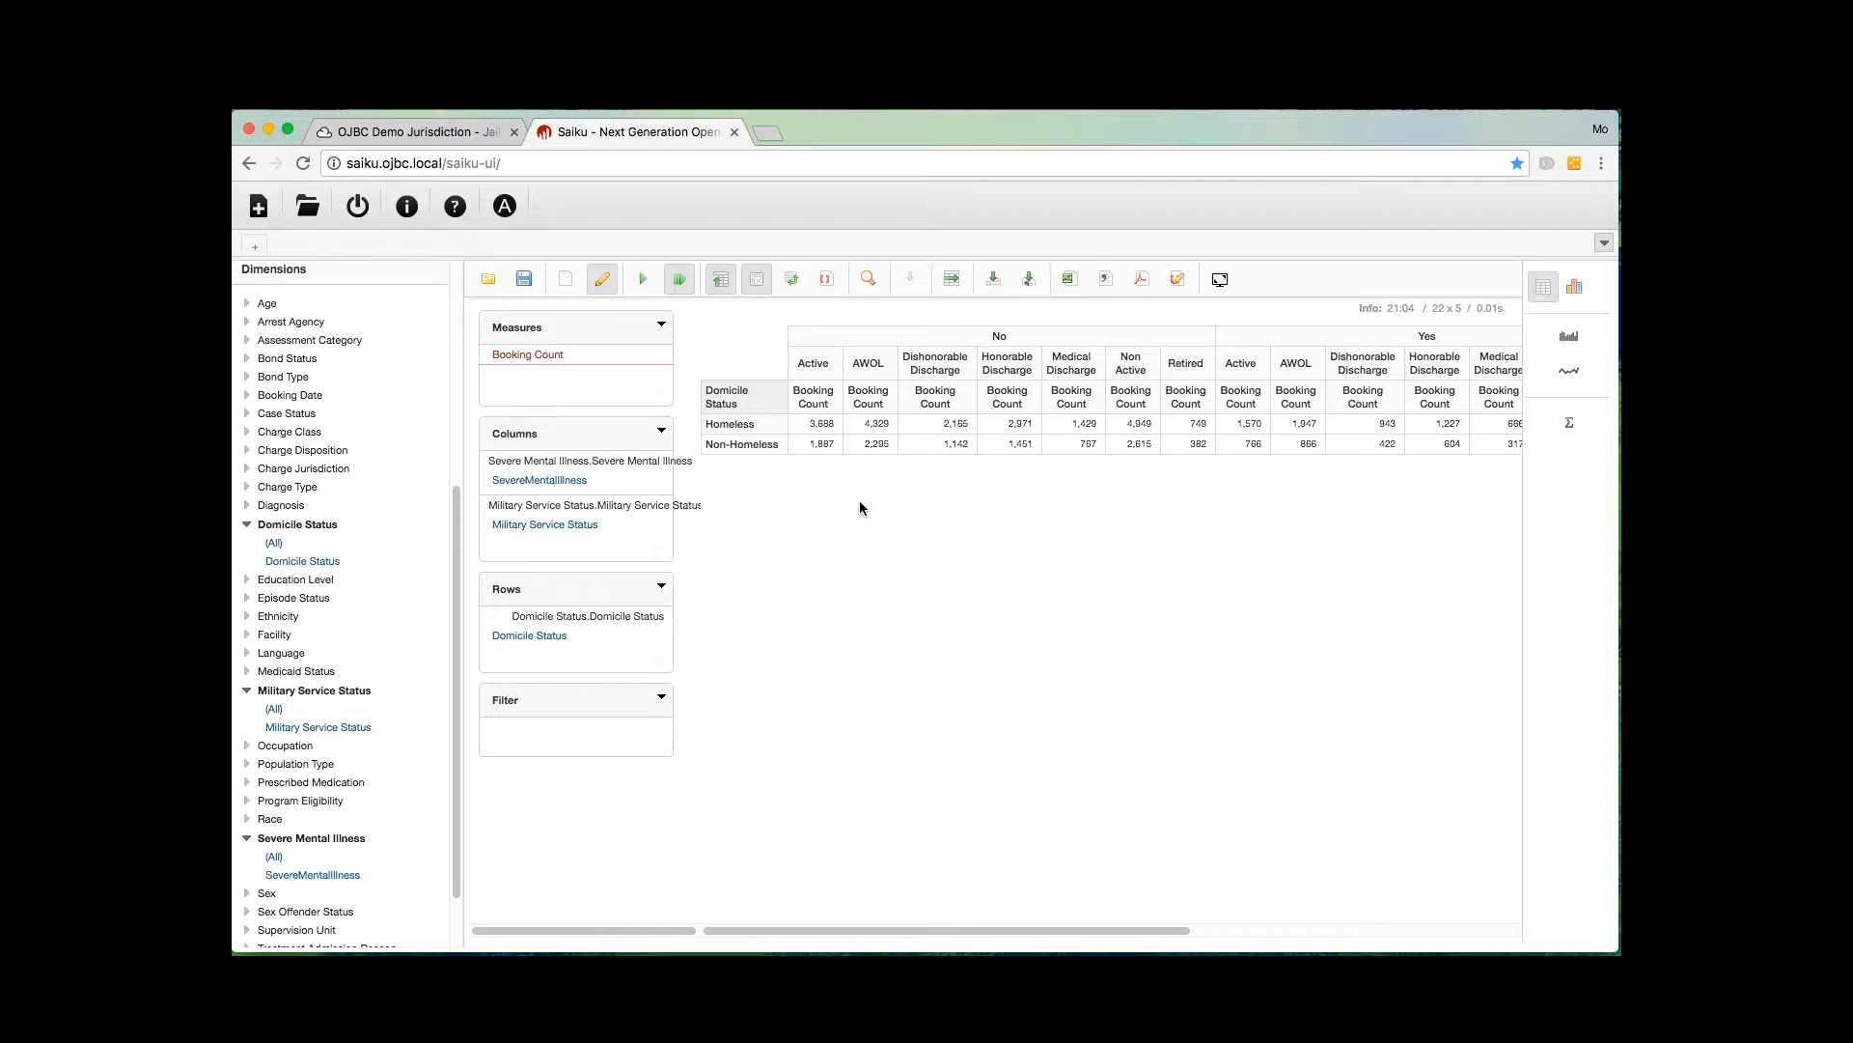
Swap the query's rows and columns, and move SevereMentalIllness to the columns below Domicile Status.
{"action": "left_click", "coordinate": [792, 286]}
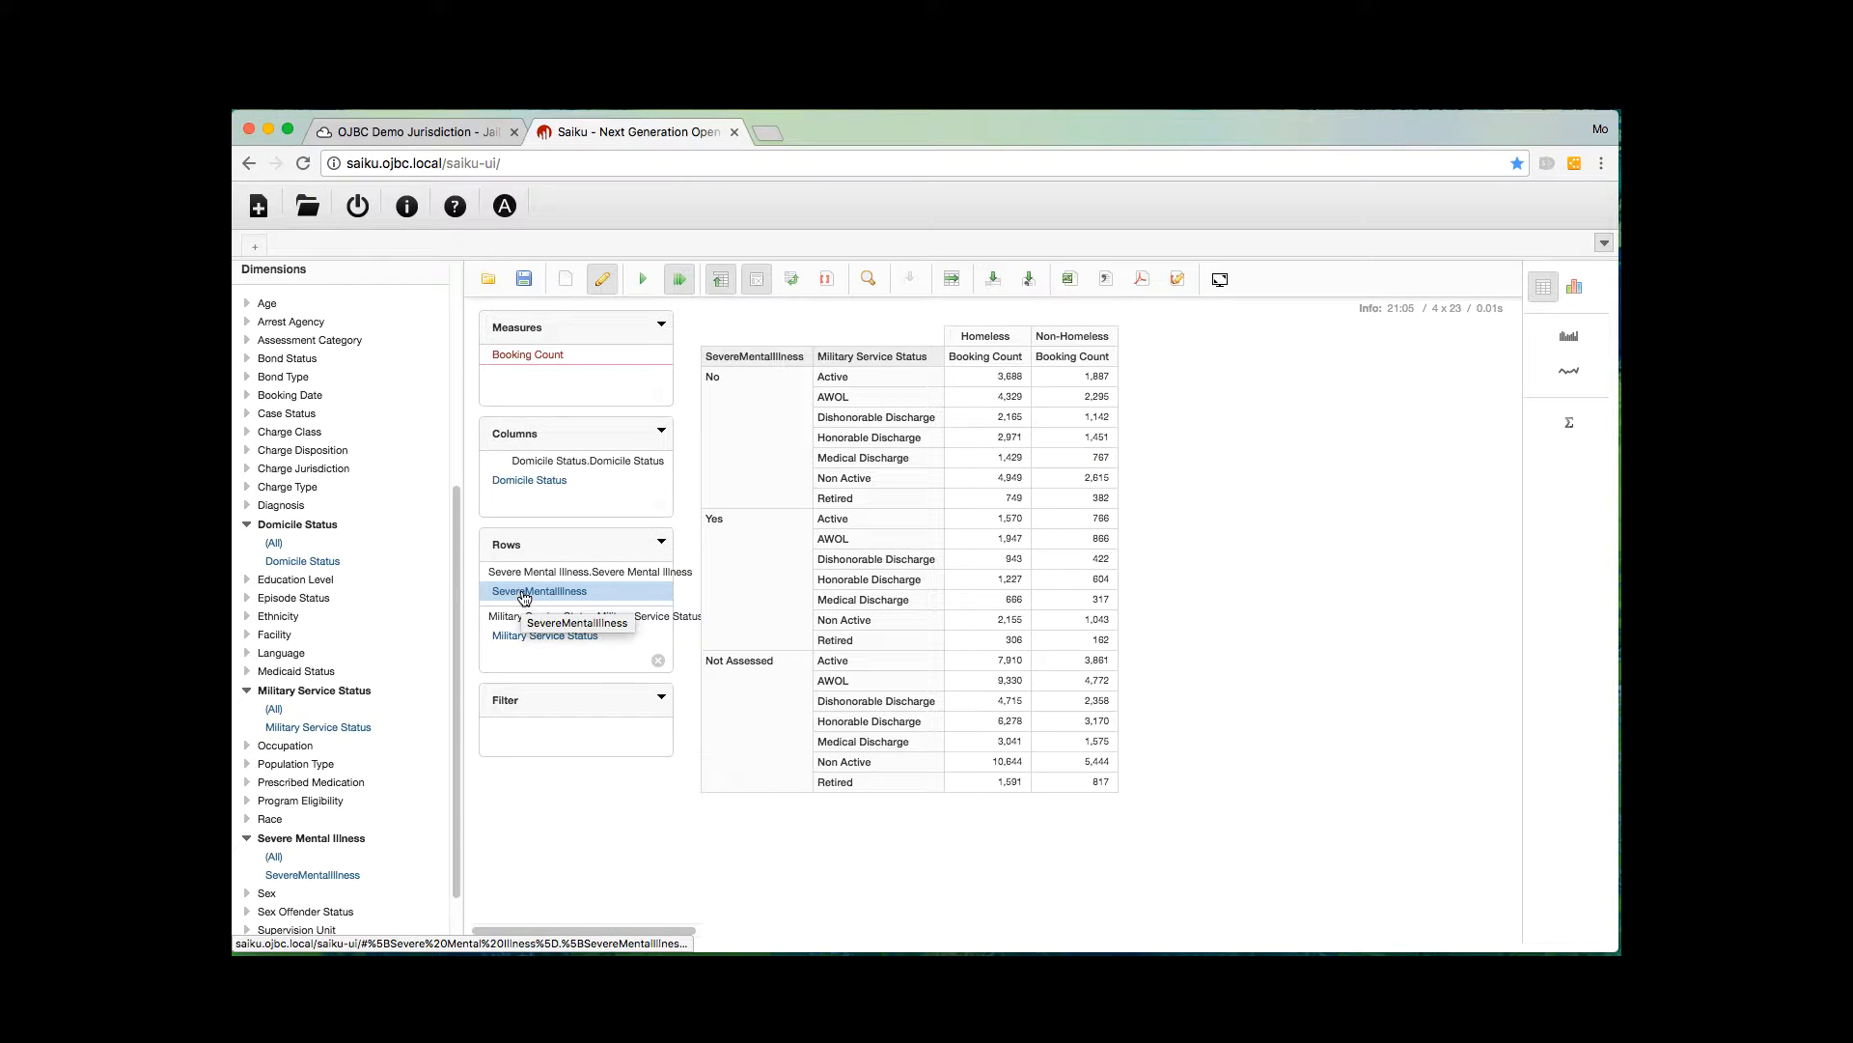
{"action": "left_click_drag", "start_coordinate": [524, 598], "coordinate": [524, 485]}
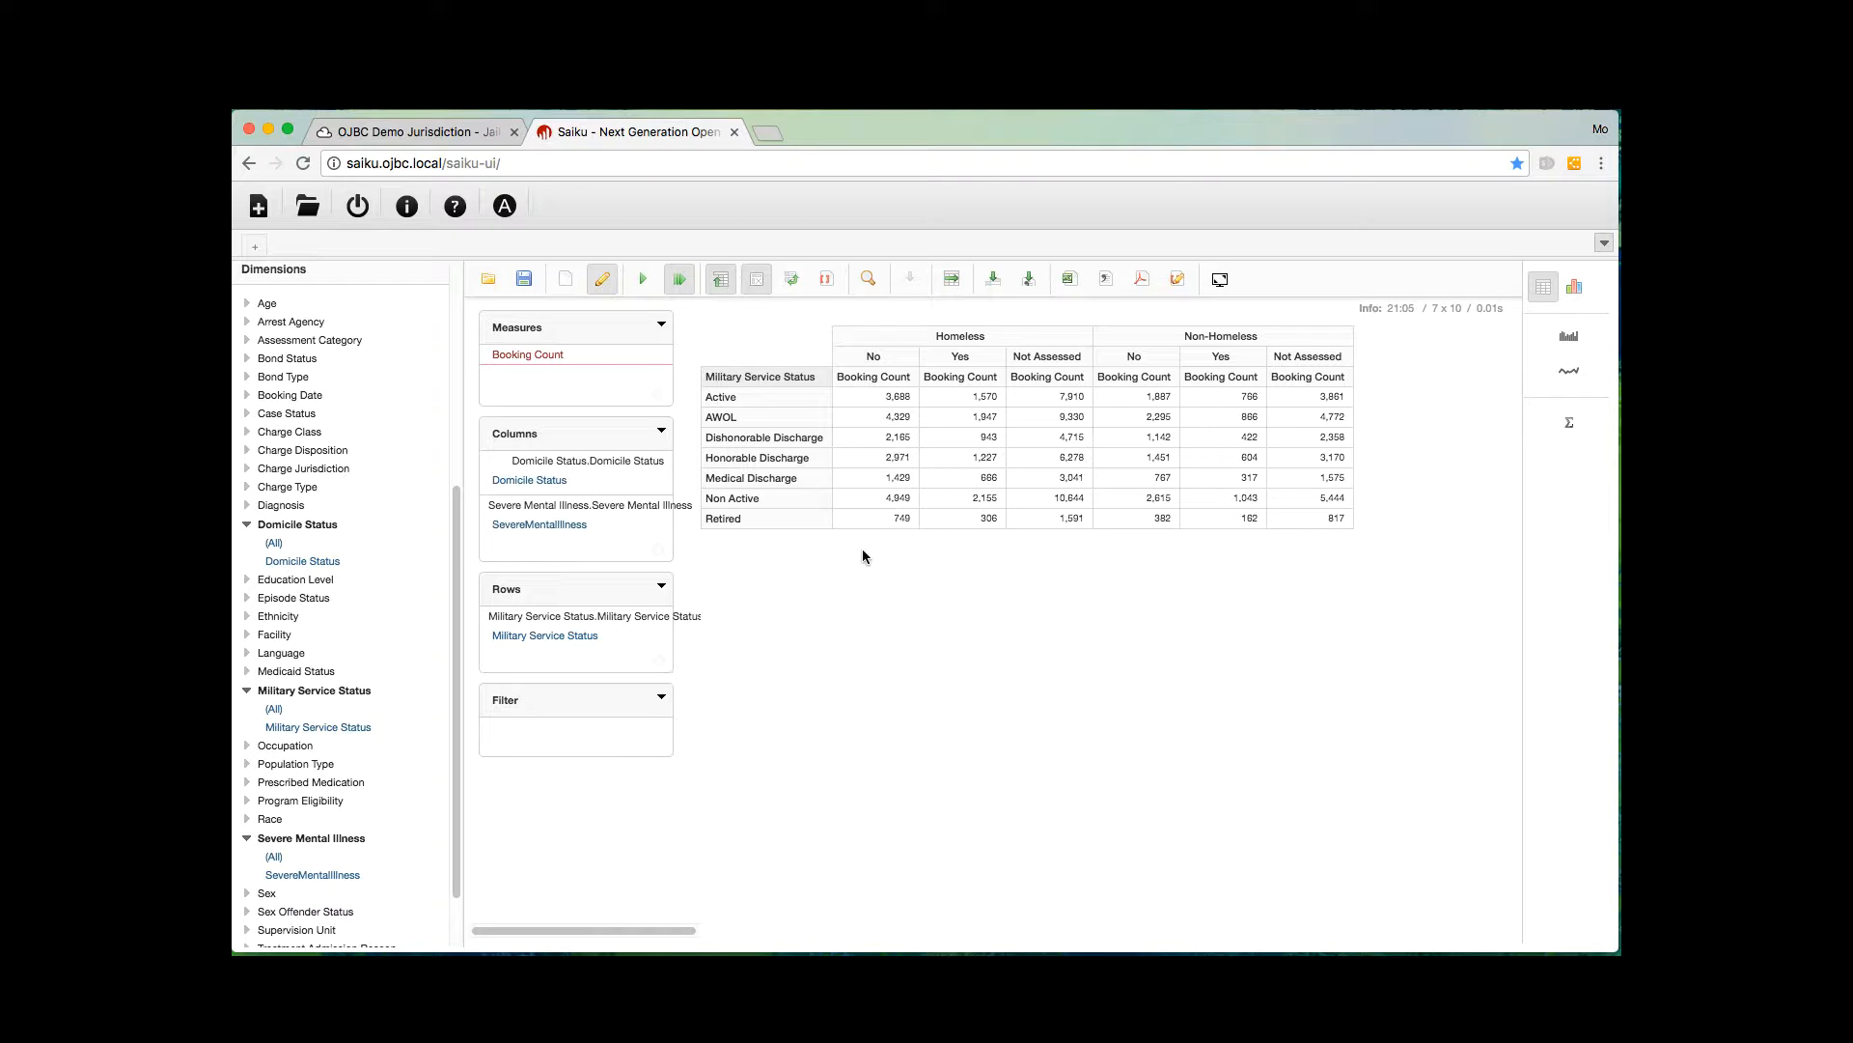
Restrict the columns to keep only Homeless for Domicile Status and Yes for SevereMentalIllness.
{"action": "left_click", "coordinate": [947, 334]}
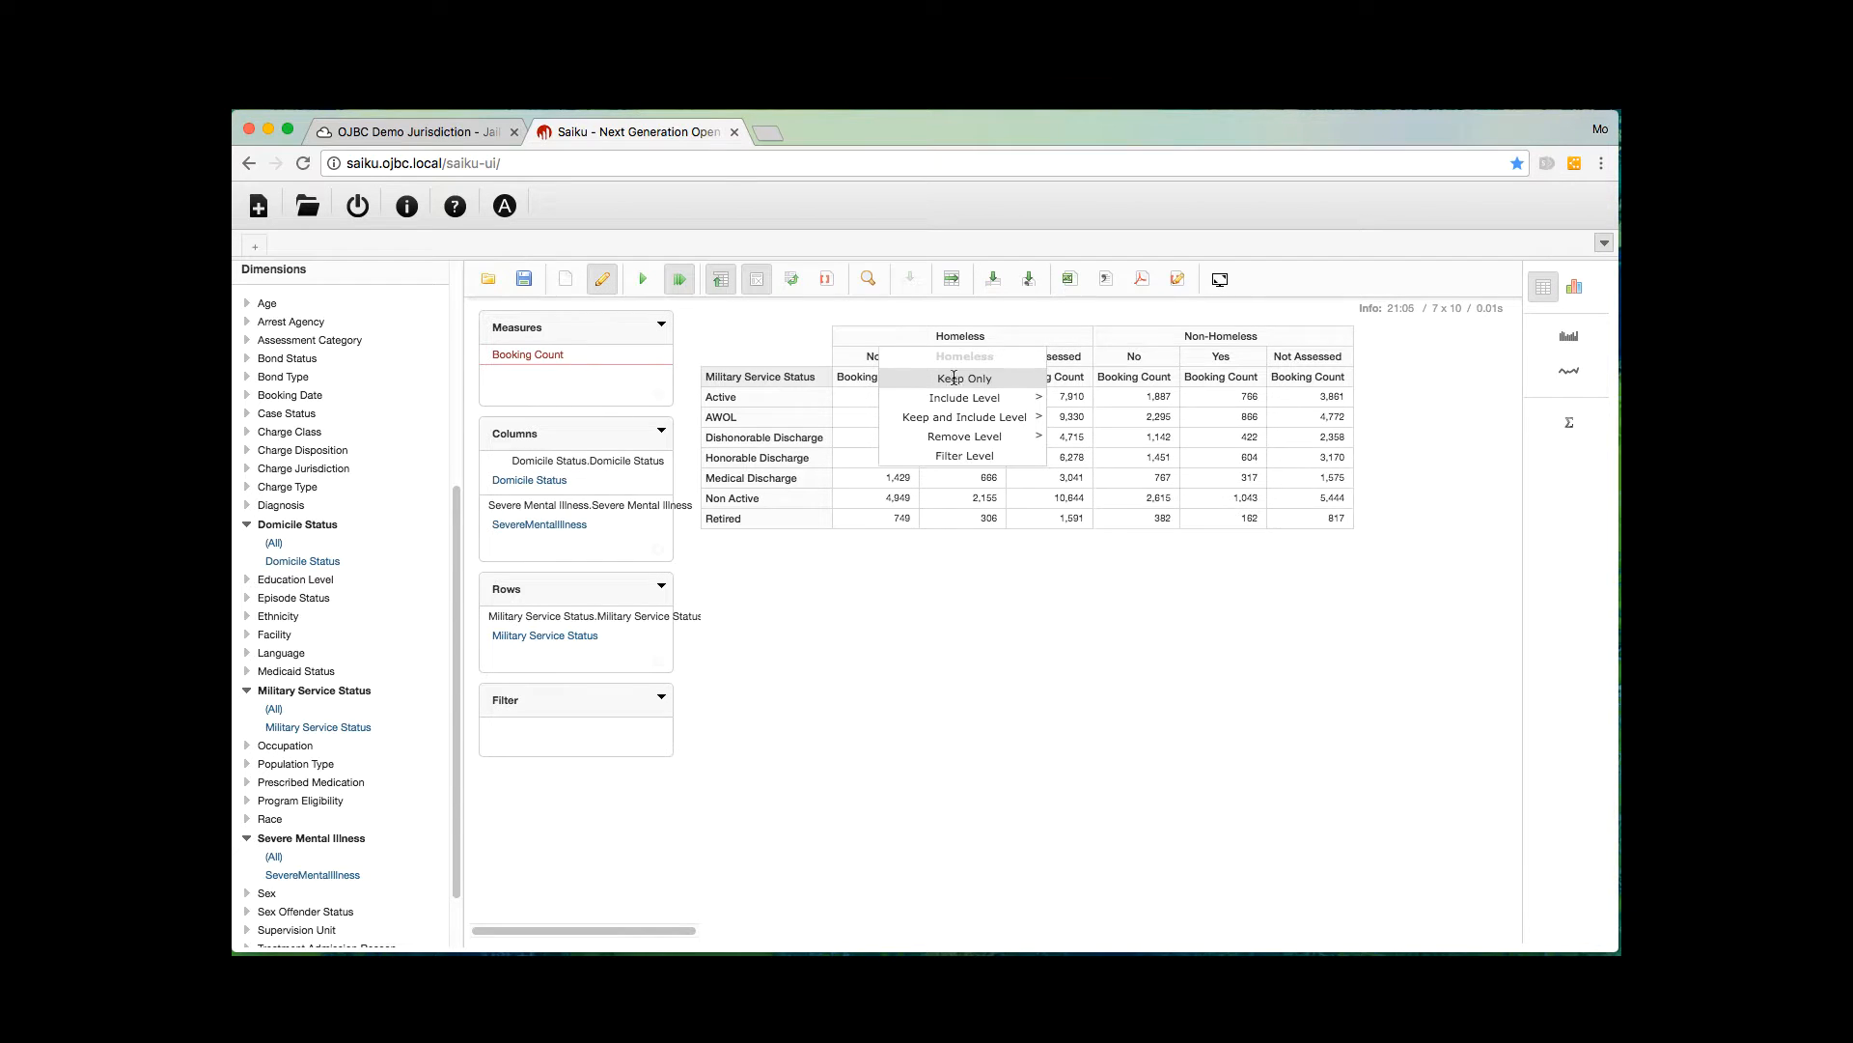
{"action": "left_click", "coordinate": [954, 379]}
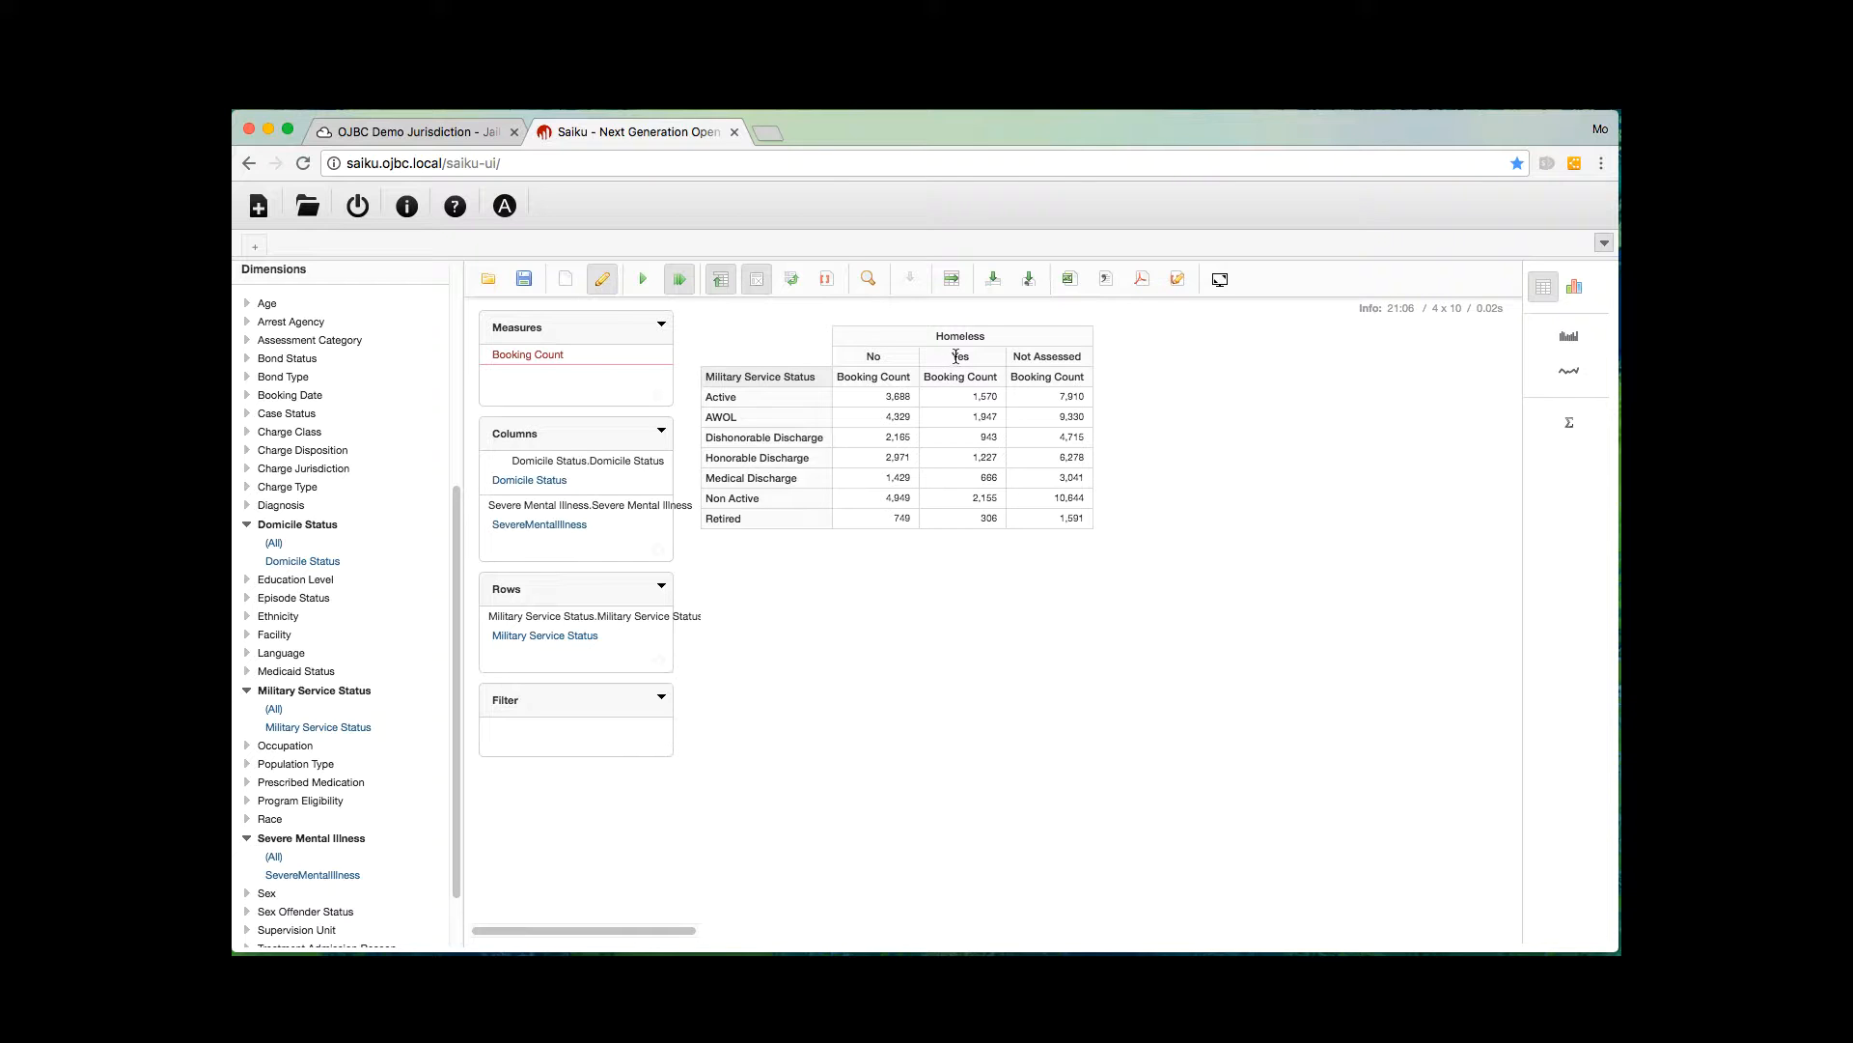
{"action": "left_click", "coordinate": [957, 360]}
{"action": "left_click", "coordinate": [960, 399]}
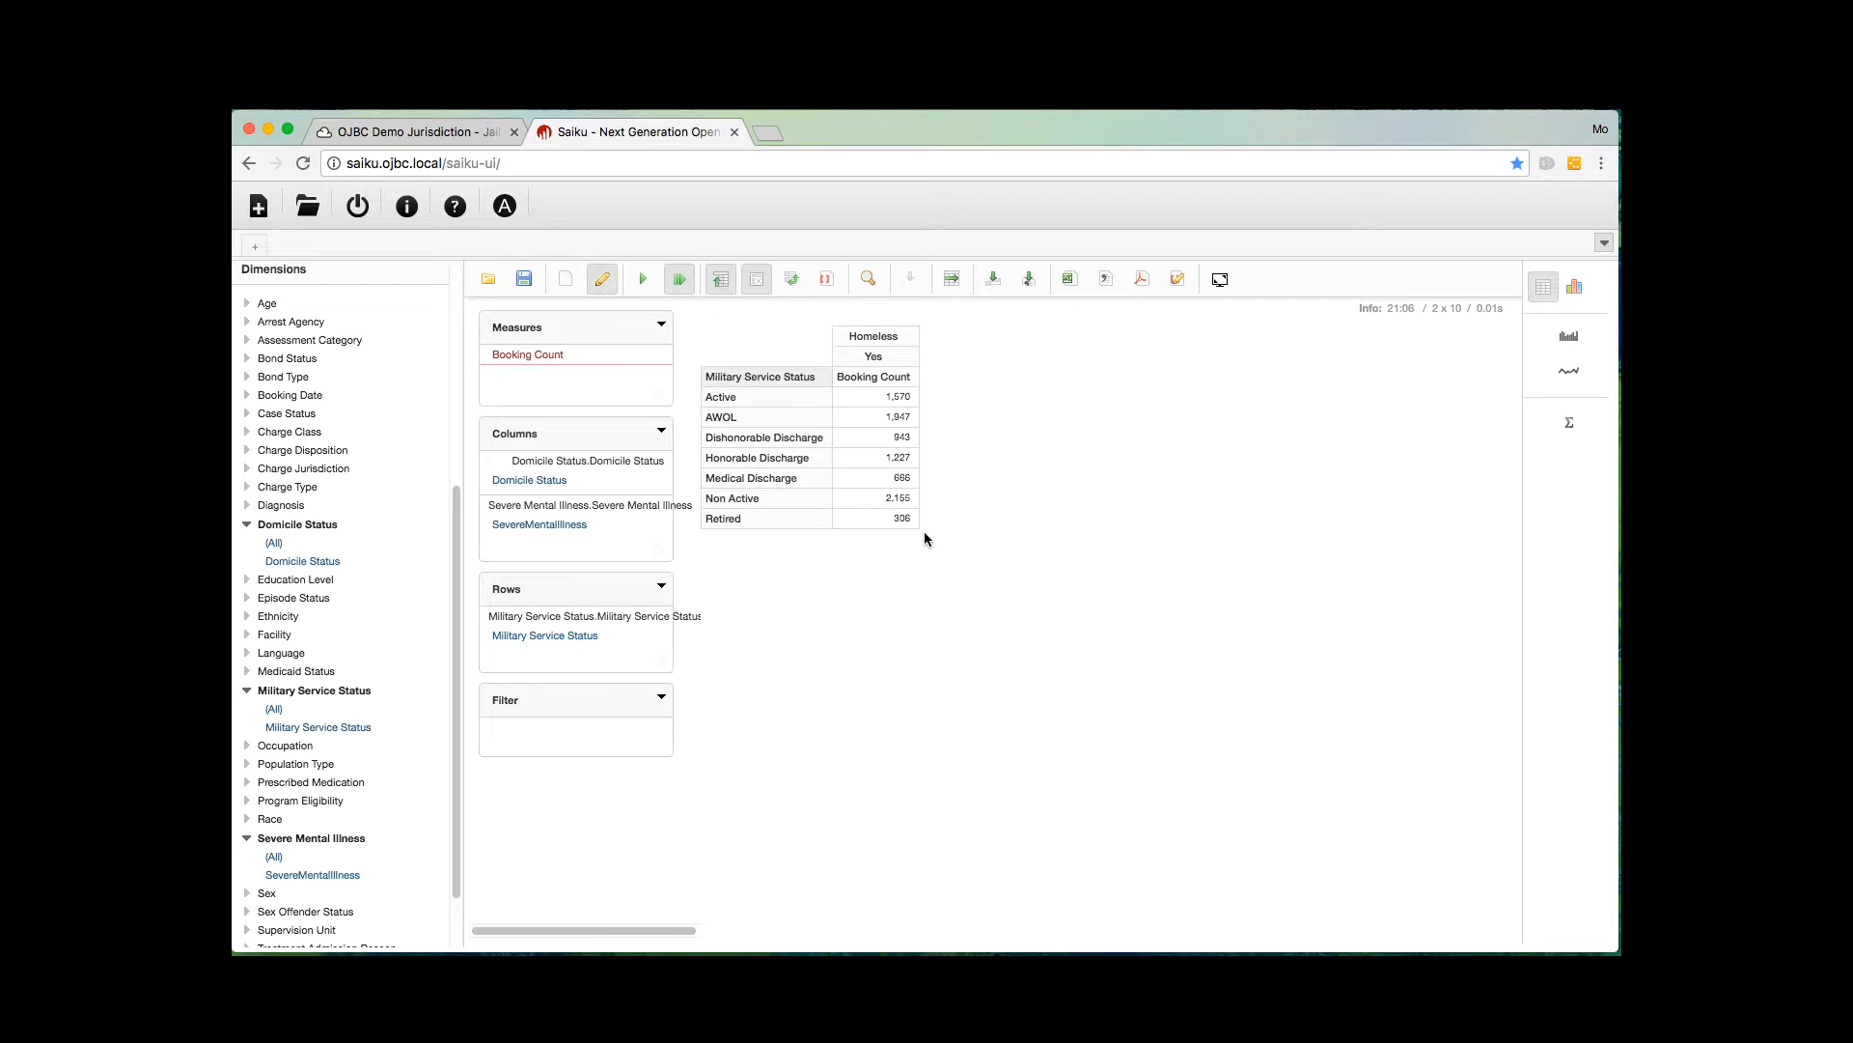
Add the Year level of the Booking Date dimension to the query's columns.
{"action": "left_click", "coordinate": [279, 397]}
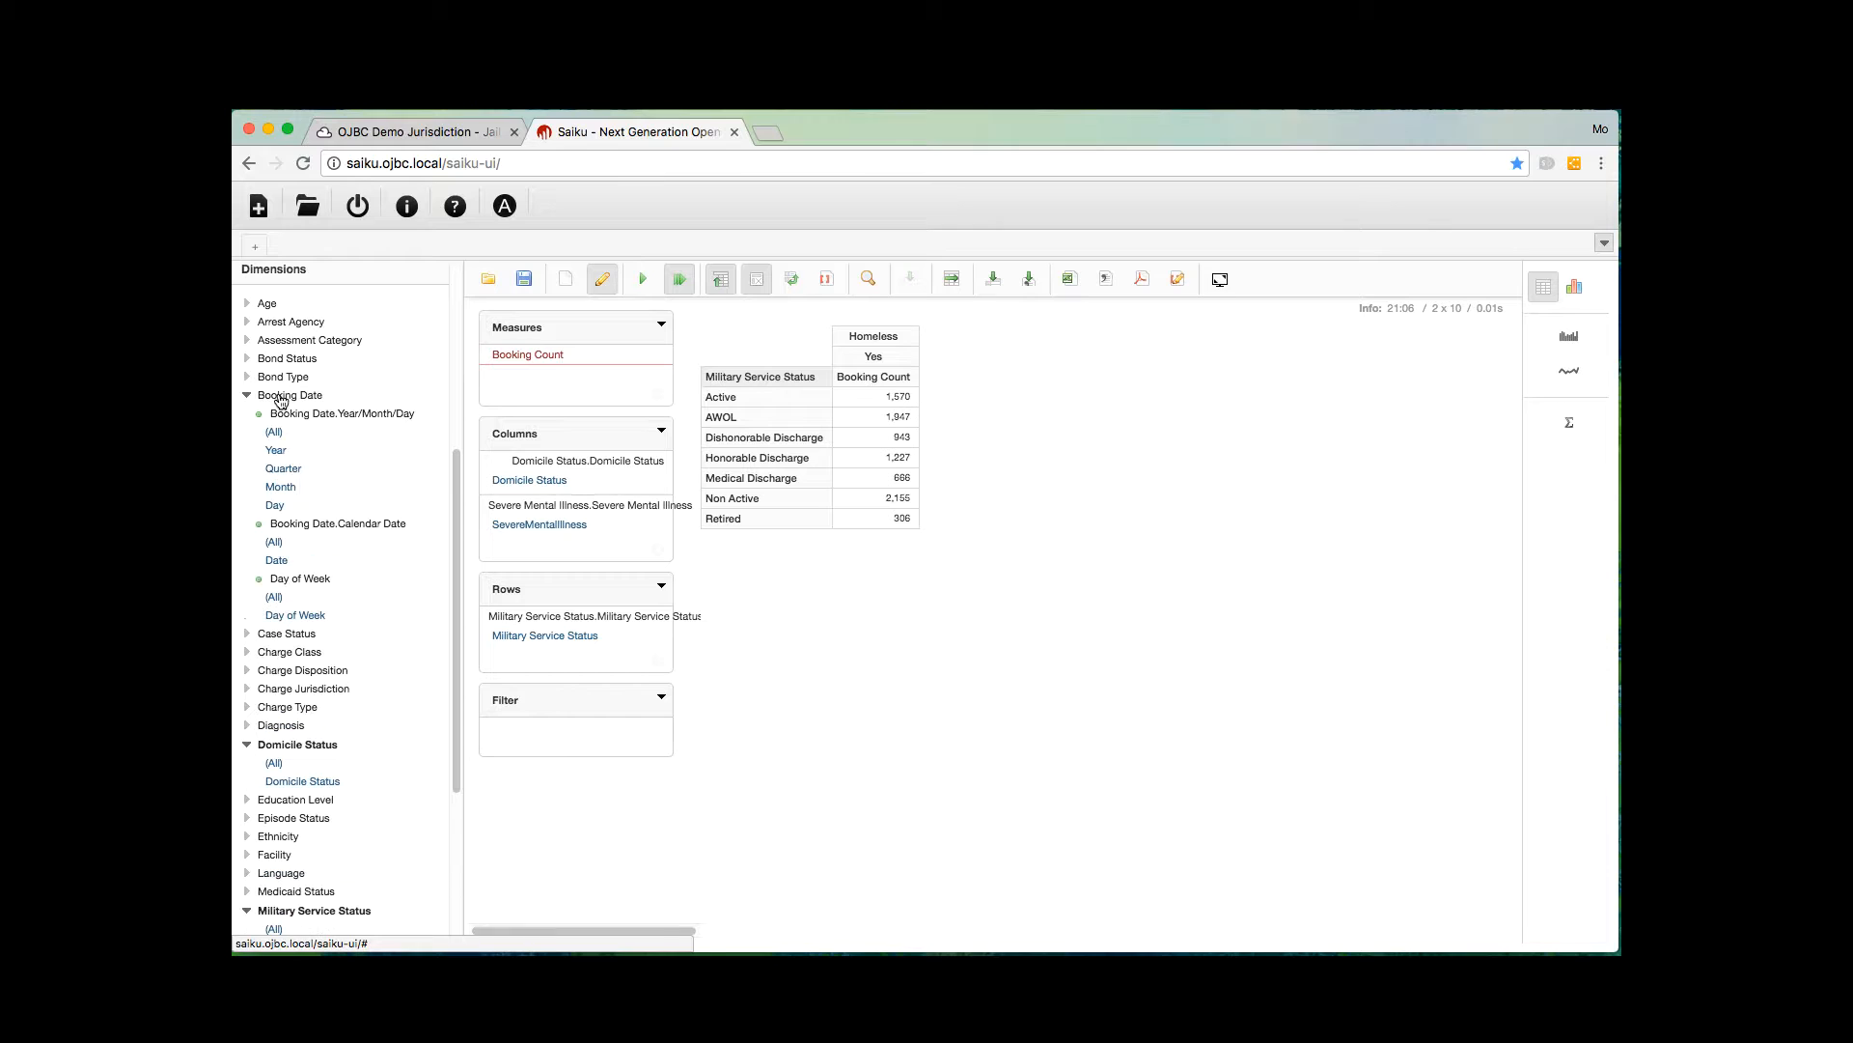
{"action": "left_click", "coordinate": [277, 451]}
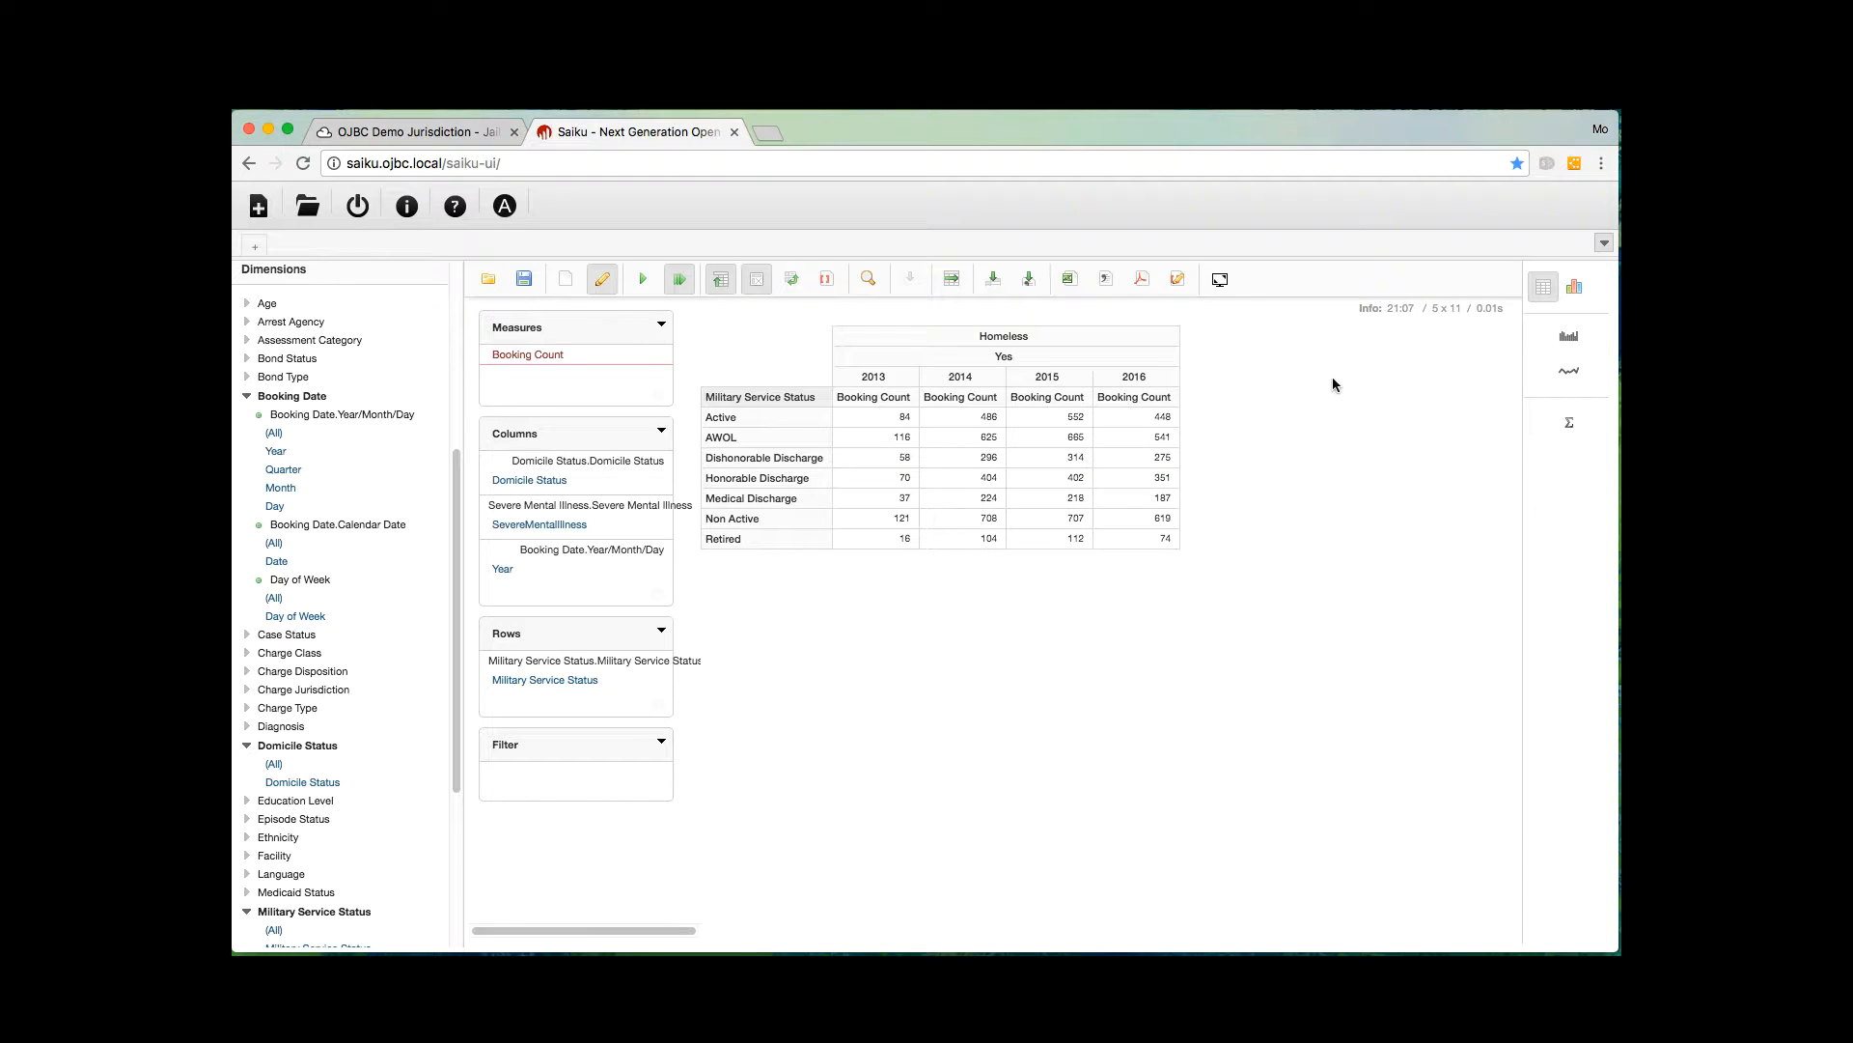
View the yearly booking counts as a stacked bar chart and a line chart, and return to the table.
{"action": "left_click", "coordinate": [1574, 288]}
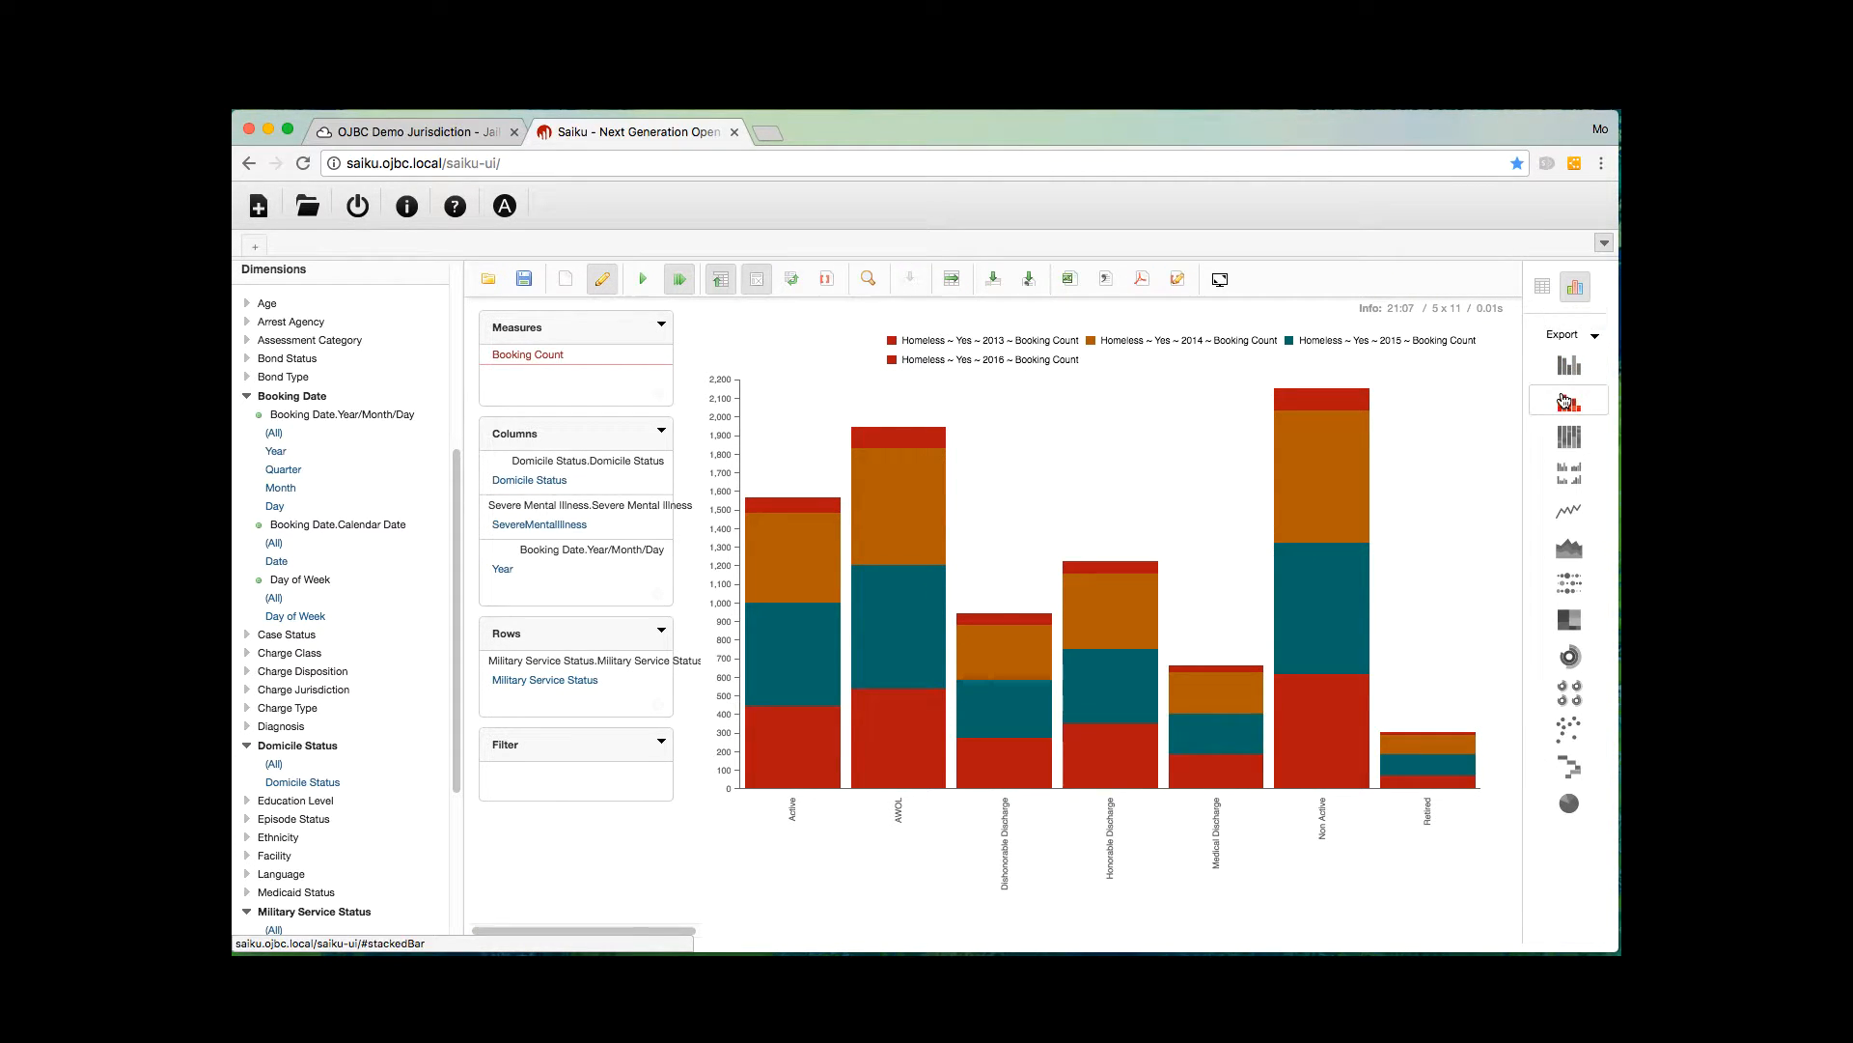
{"action": "left_click", "coordinate": [1569, 513]}
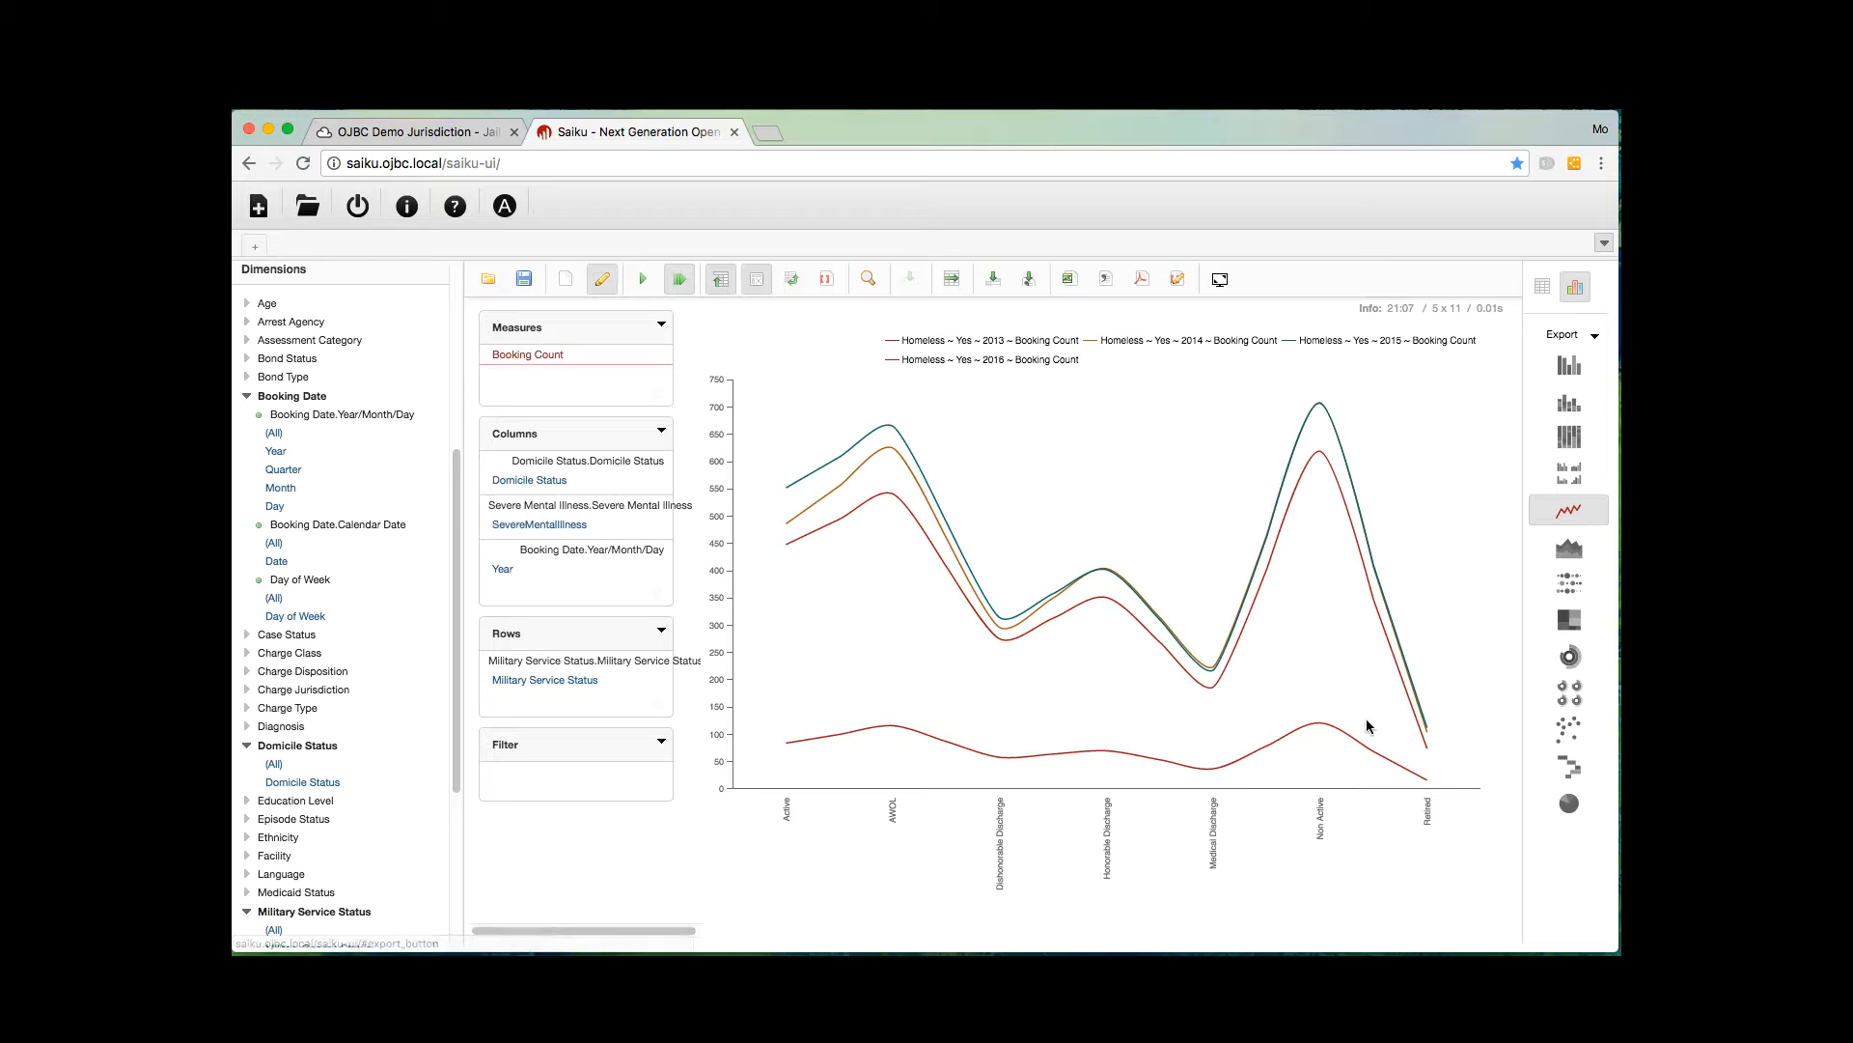
{"action": "left_click", "coordinate": [1543, 287]}
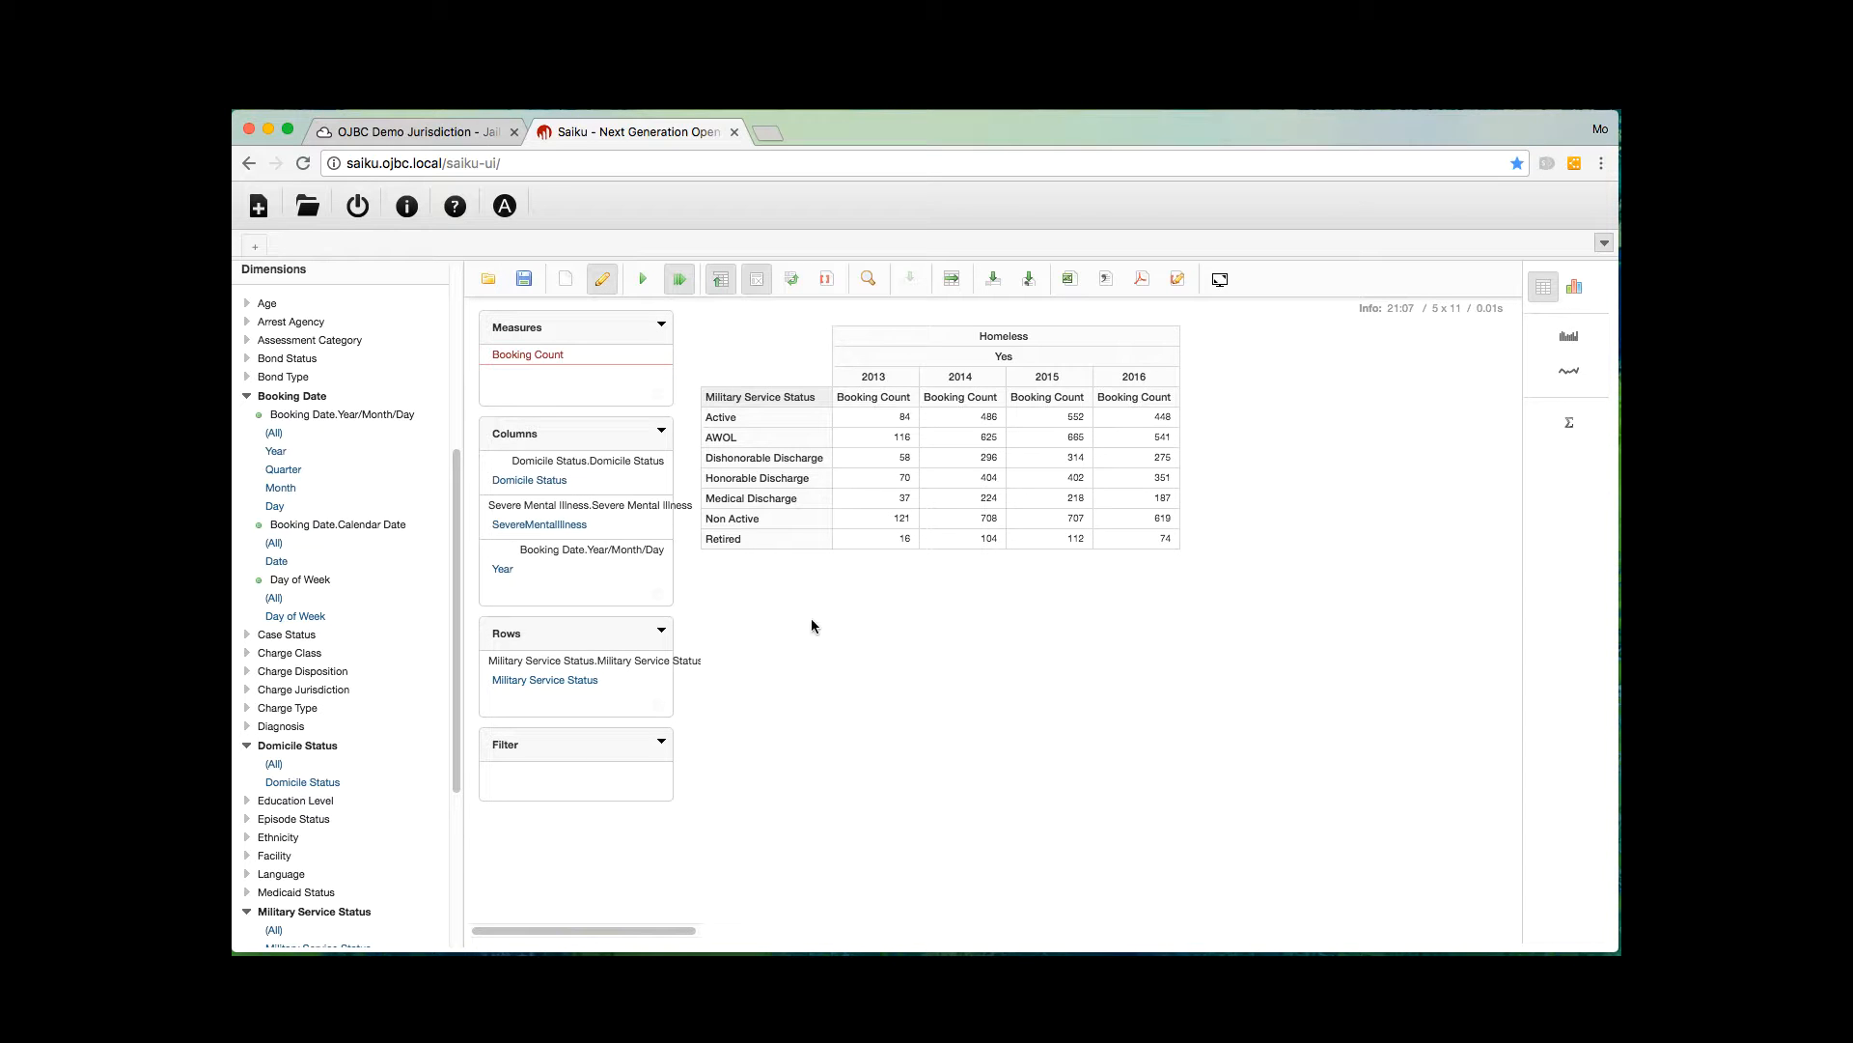
Replace Military Service Status on the query's rows with the ProgramEligibility level.
{"action": "left_click", "coordinate": [660, 710]}
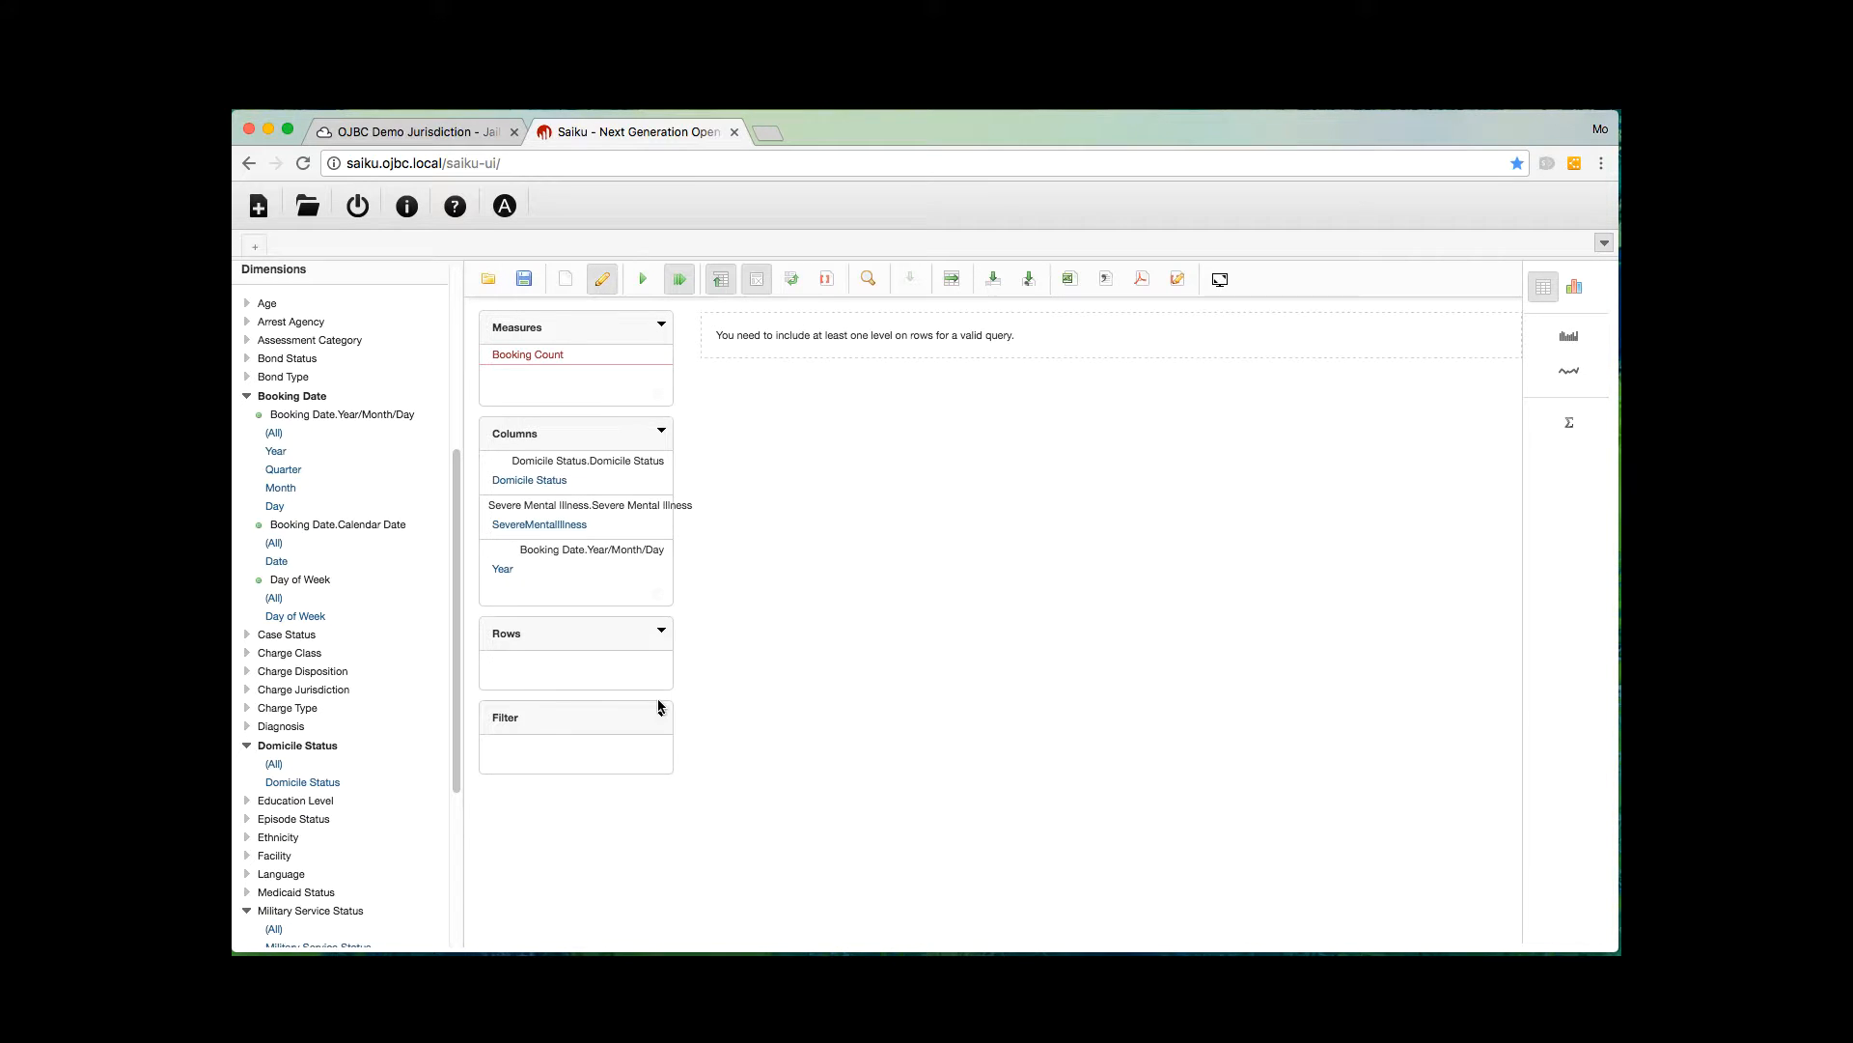
{"action": "scroll", "coordinate": [334, 739], "scroll_direction": "down", "scroll_amount": 6}
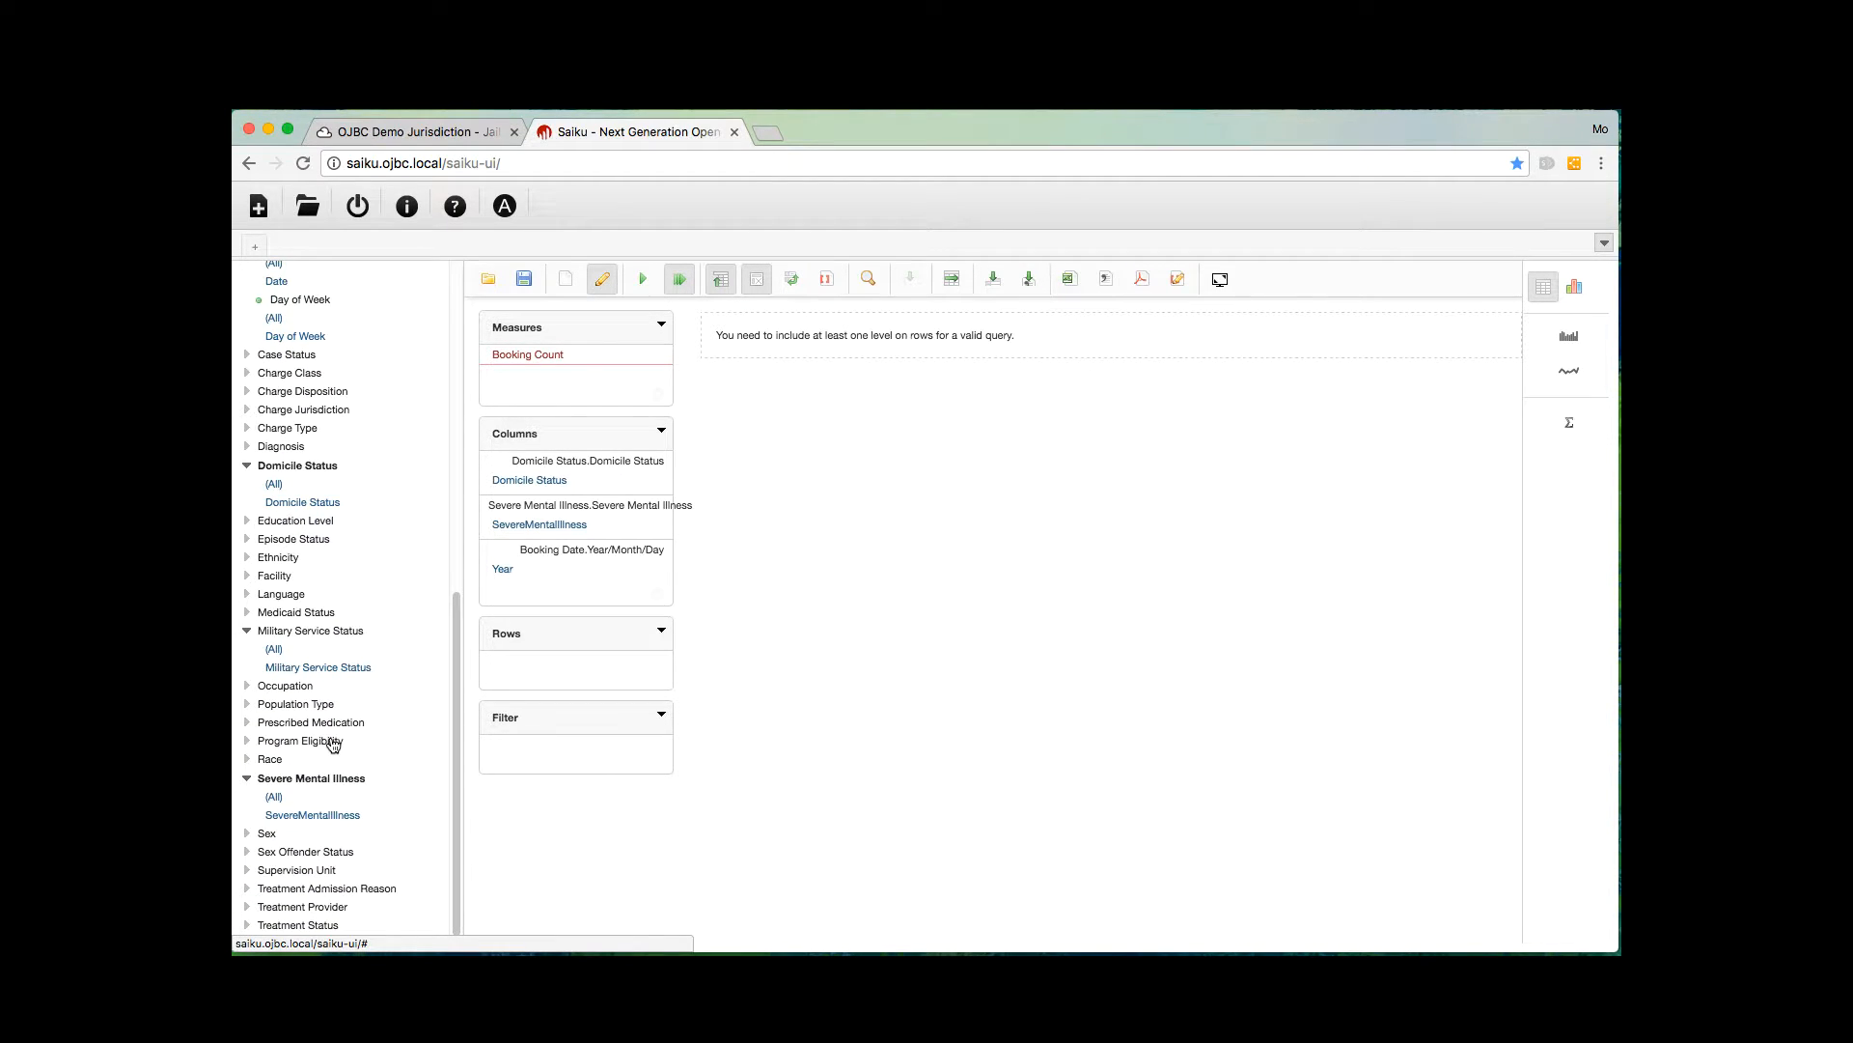
{"action": "left_click", "coordinate": [334, 741]}
{"action": "left_click", "coordinate": [324, 780]}
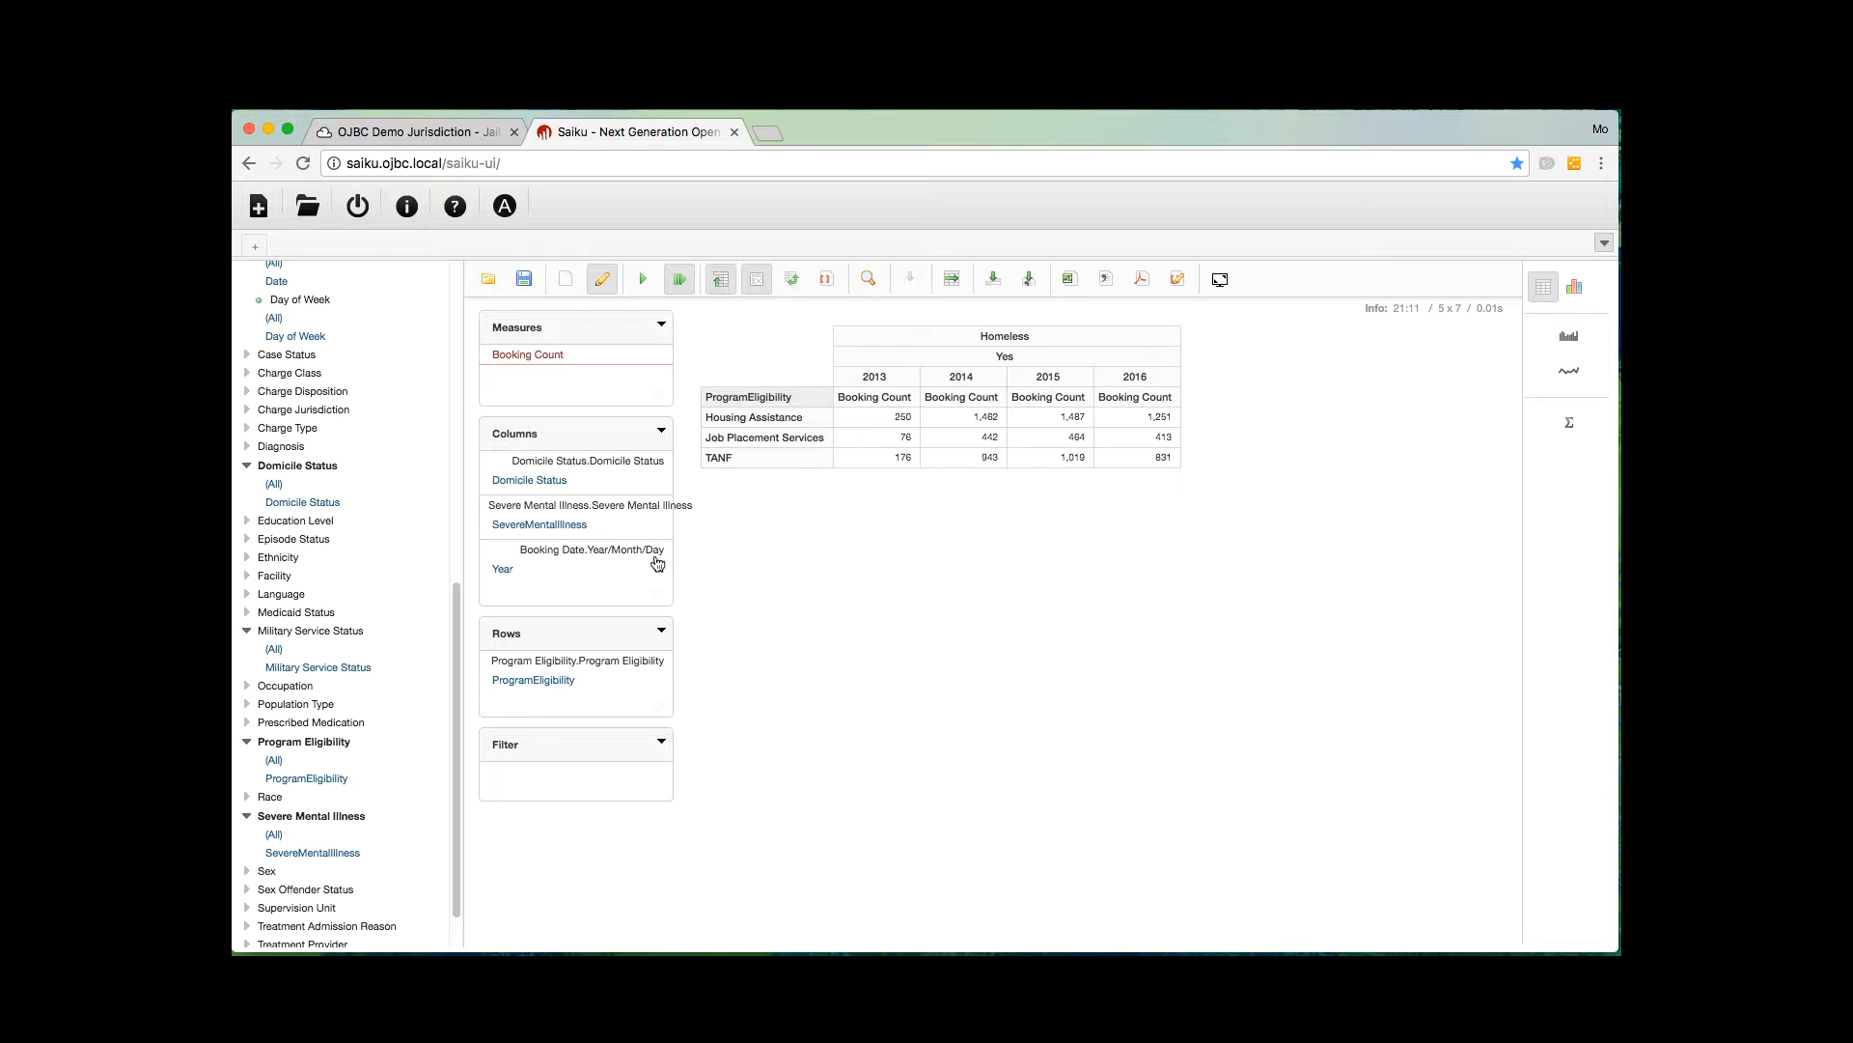
Replace ProgramEligibility on the rows with the Diagnosis Category level, and keep only Substance/Addictive.
{"action": "left_click", "coordinate": [658, 711]}
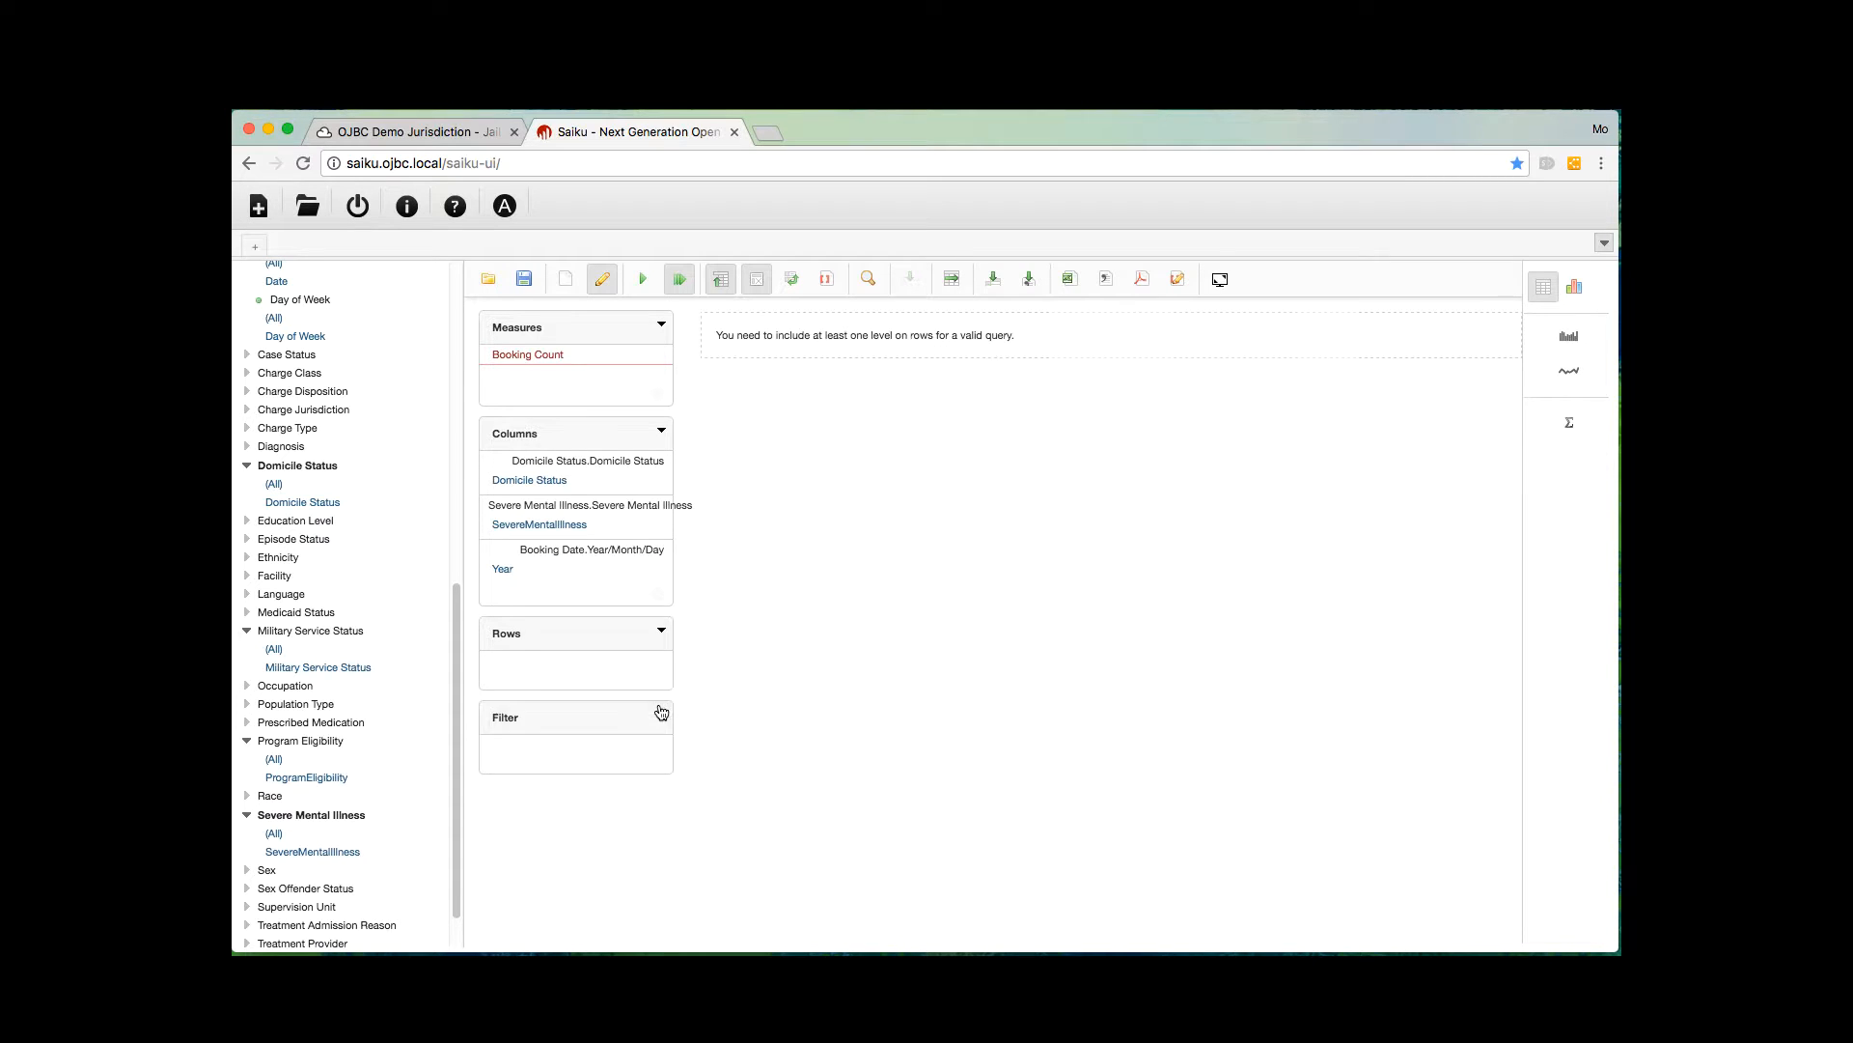
{"action": "scroll", "coordinate": [335, 482], "scroll_direction": "up", "scroll_amount": 1}
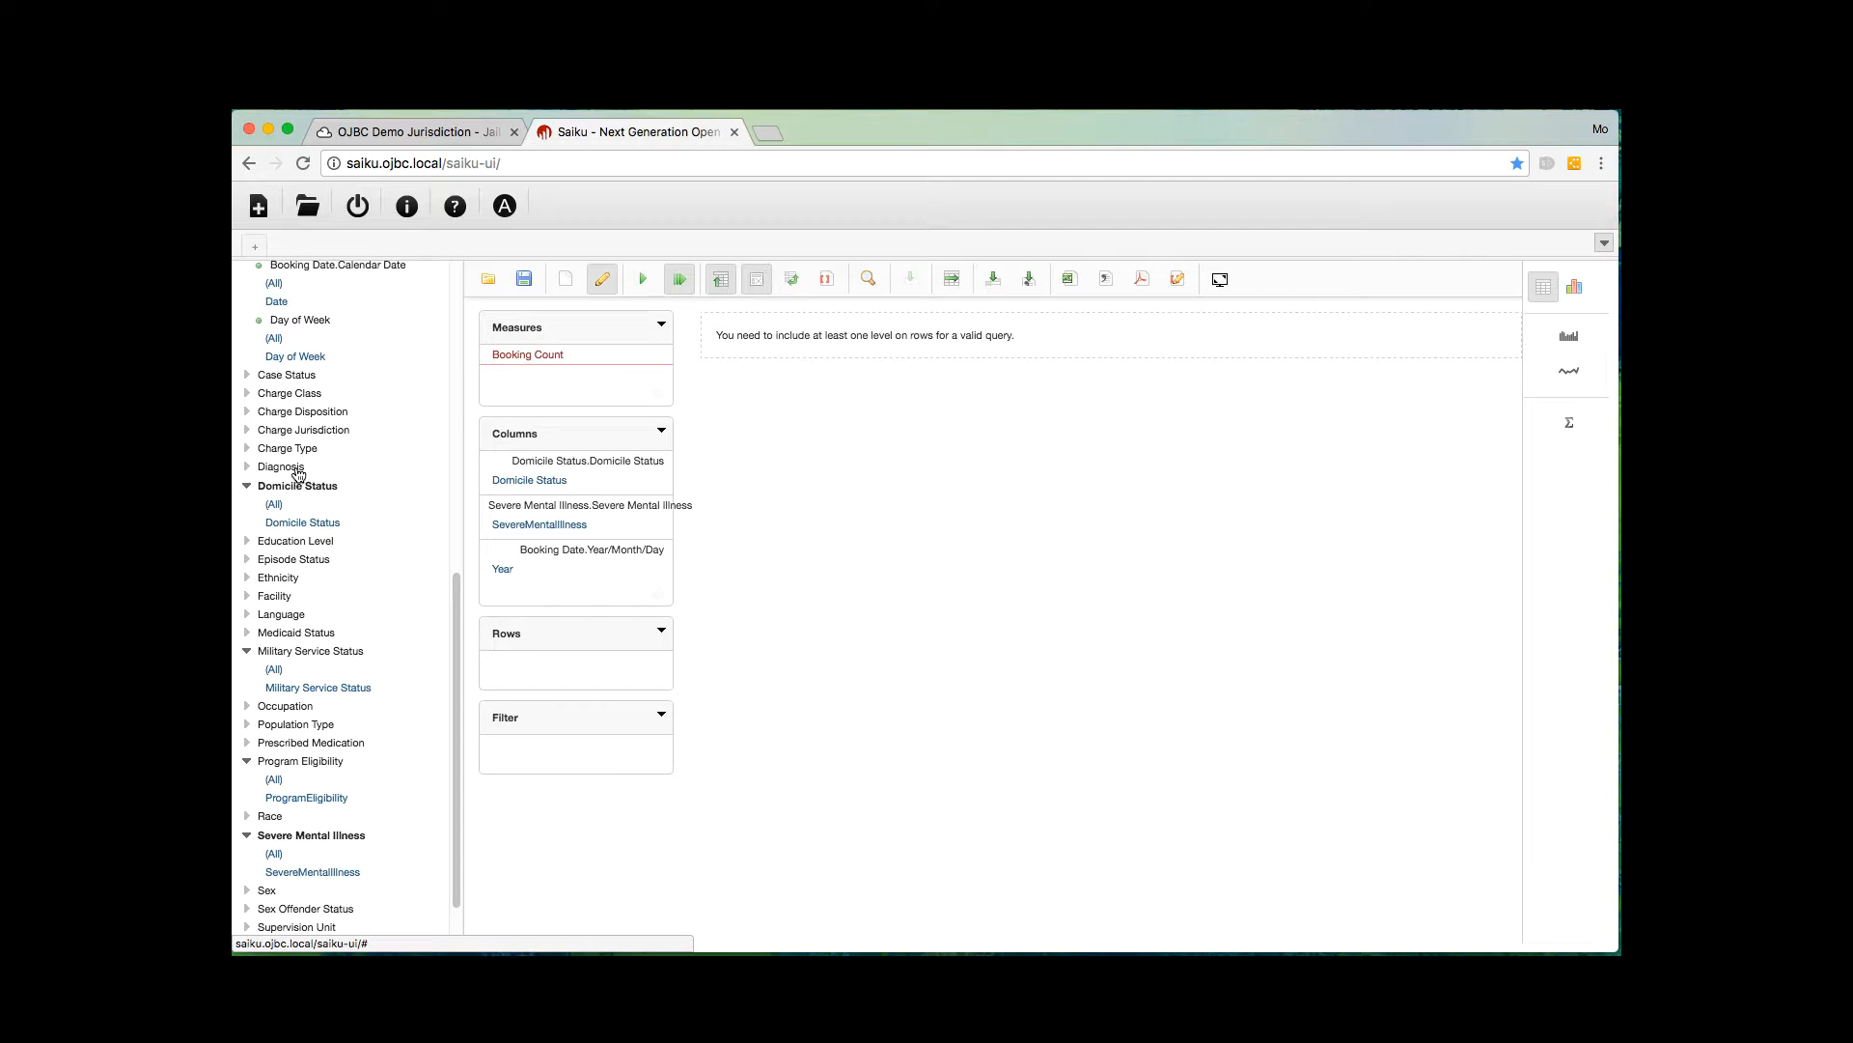
{"action": "left_click", "coordinate": [294, 469]}
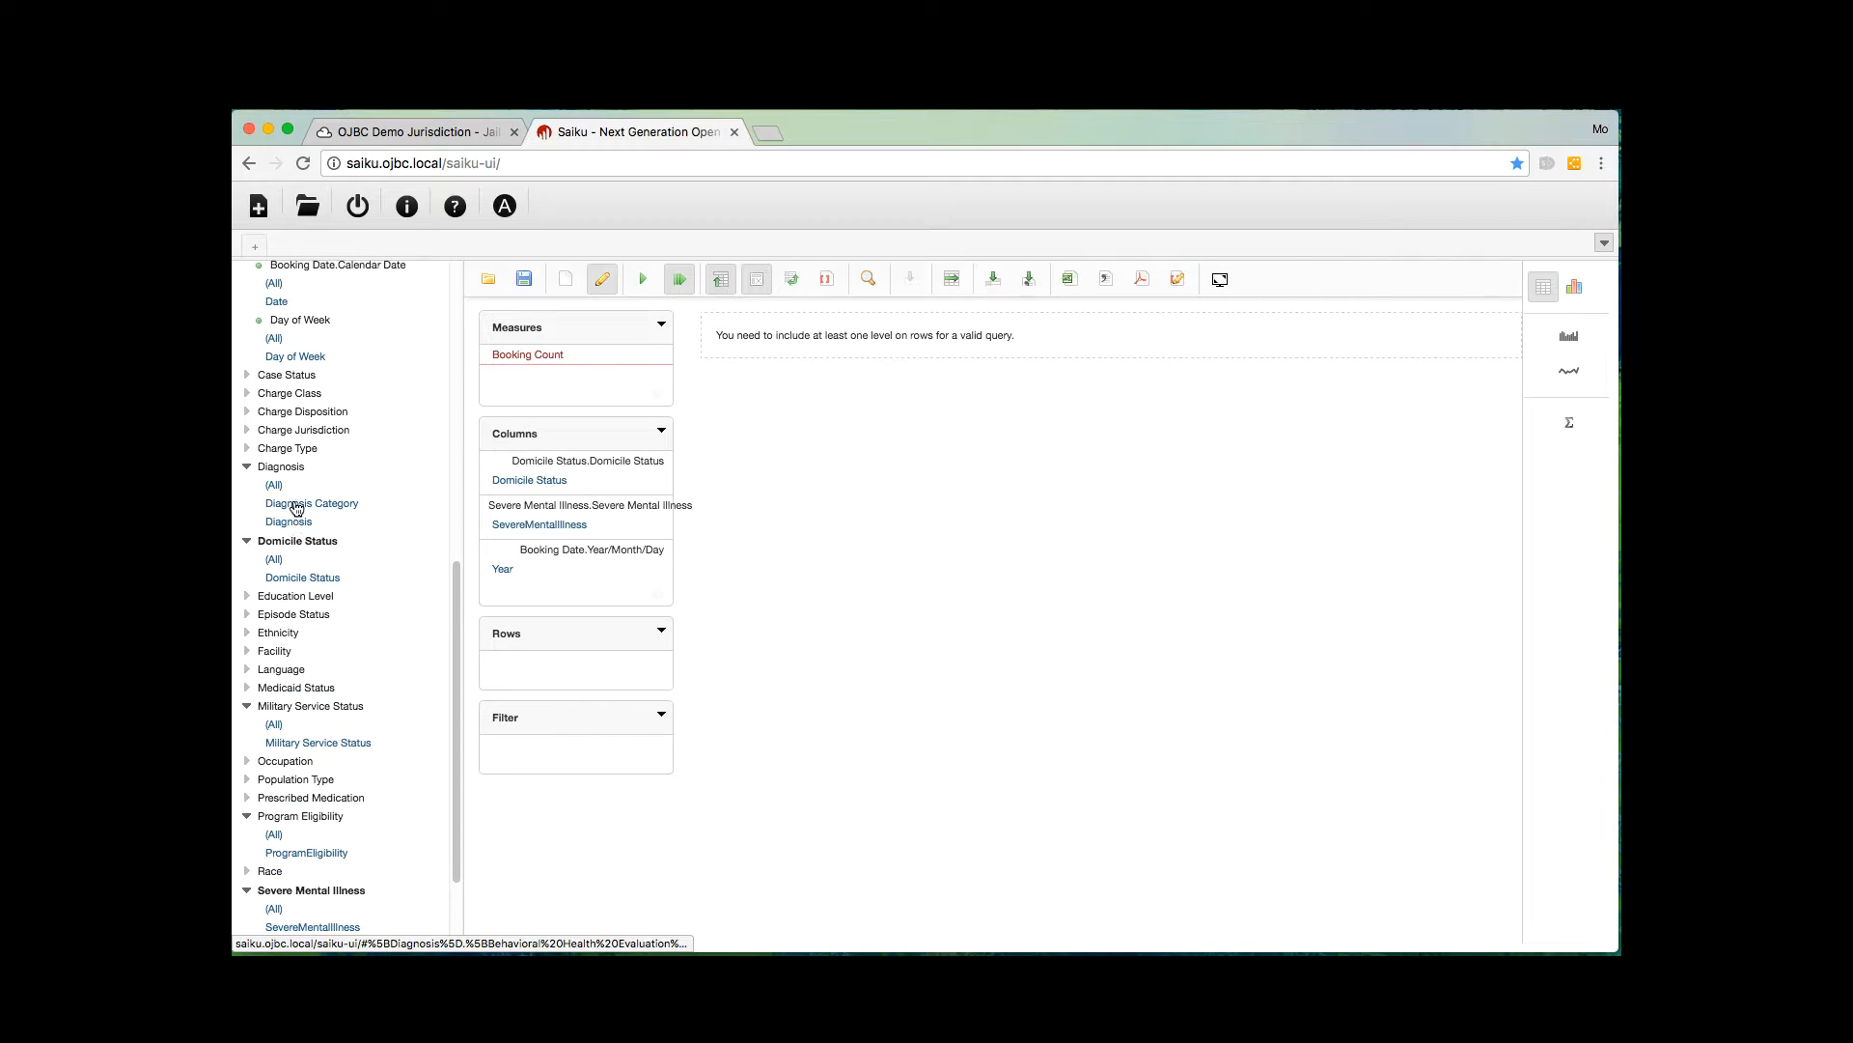
{"action": "left_click", "coordinate": [296, 505]}
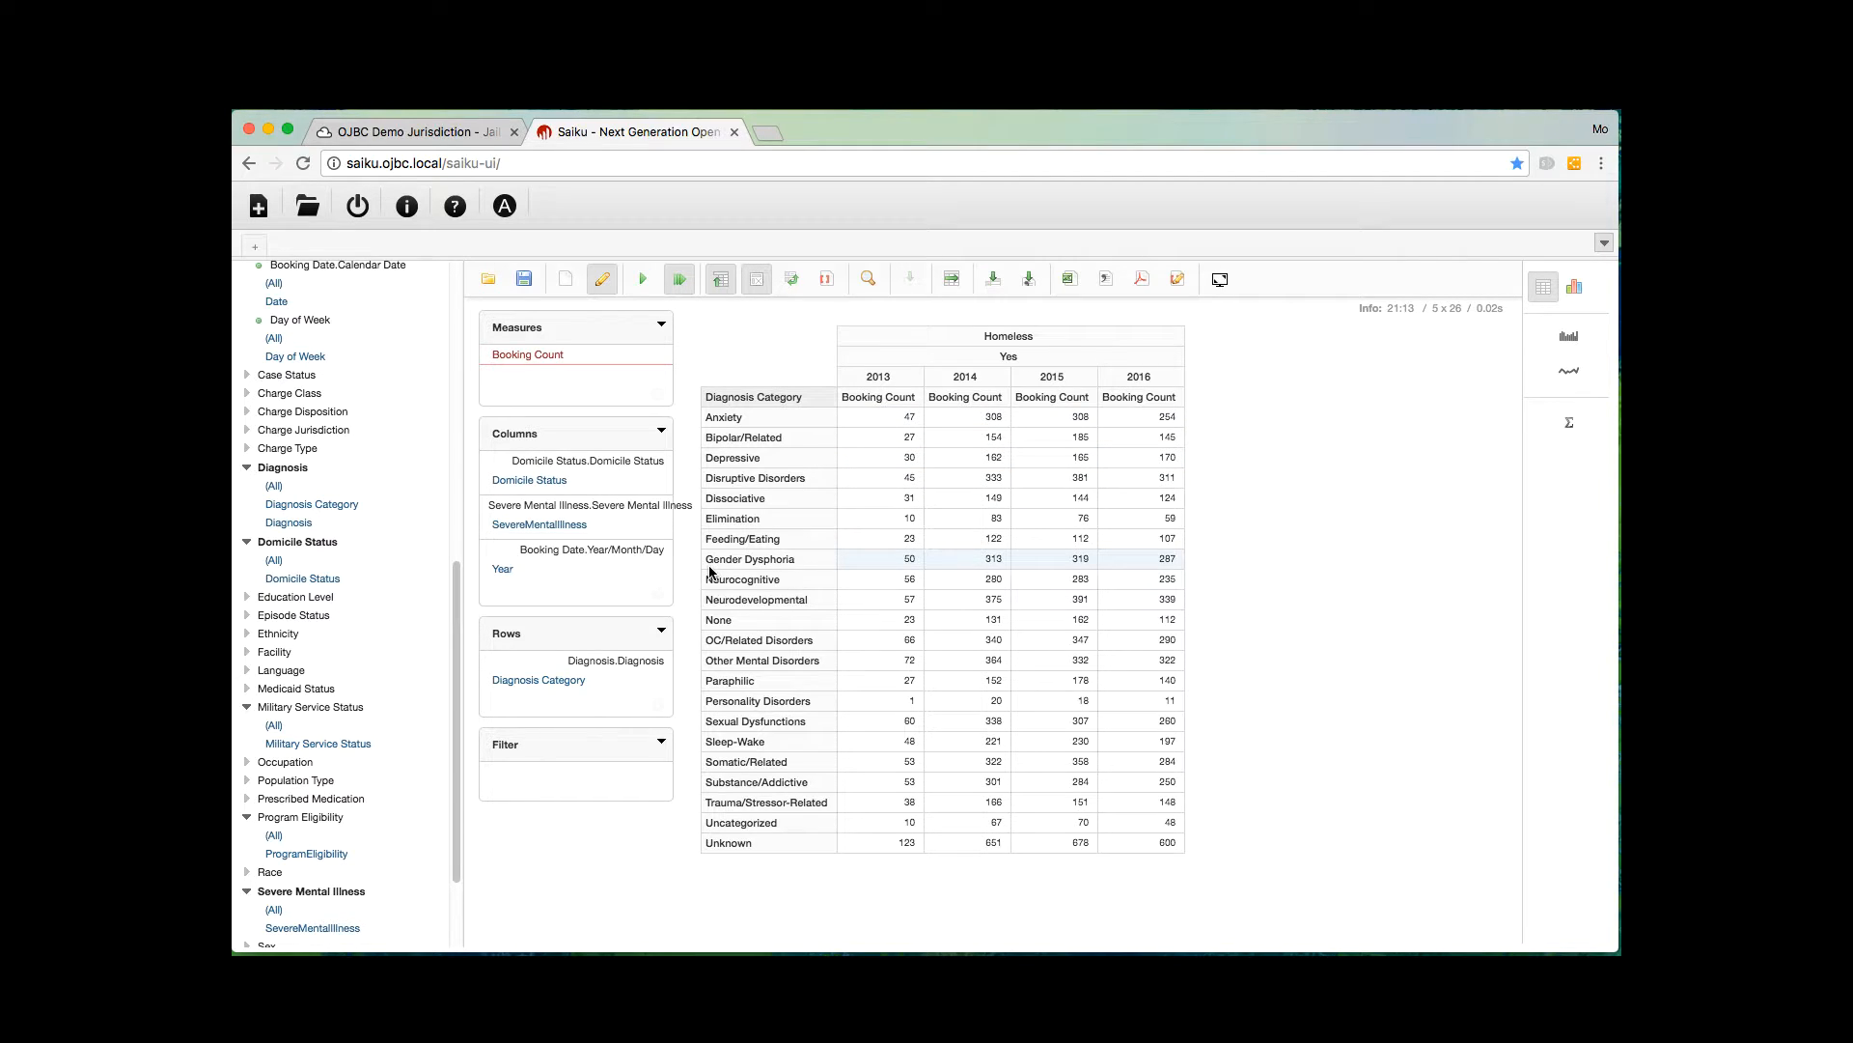
{"action": "left_click", "coordinate": [723, 781]}
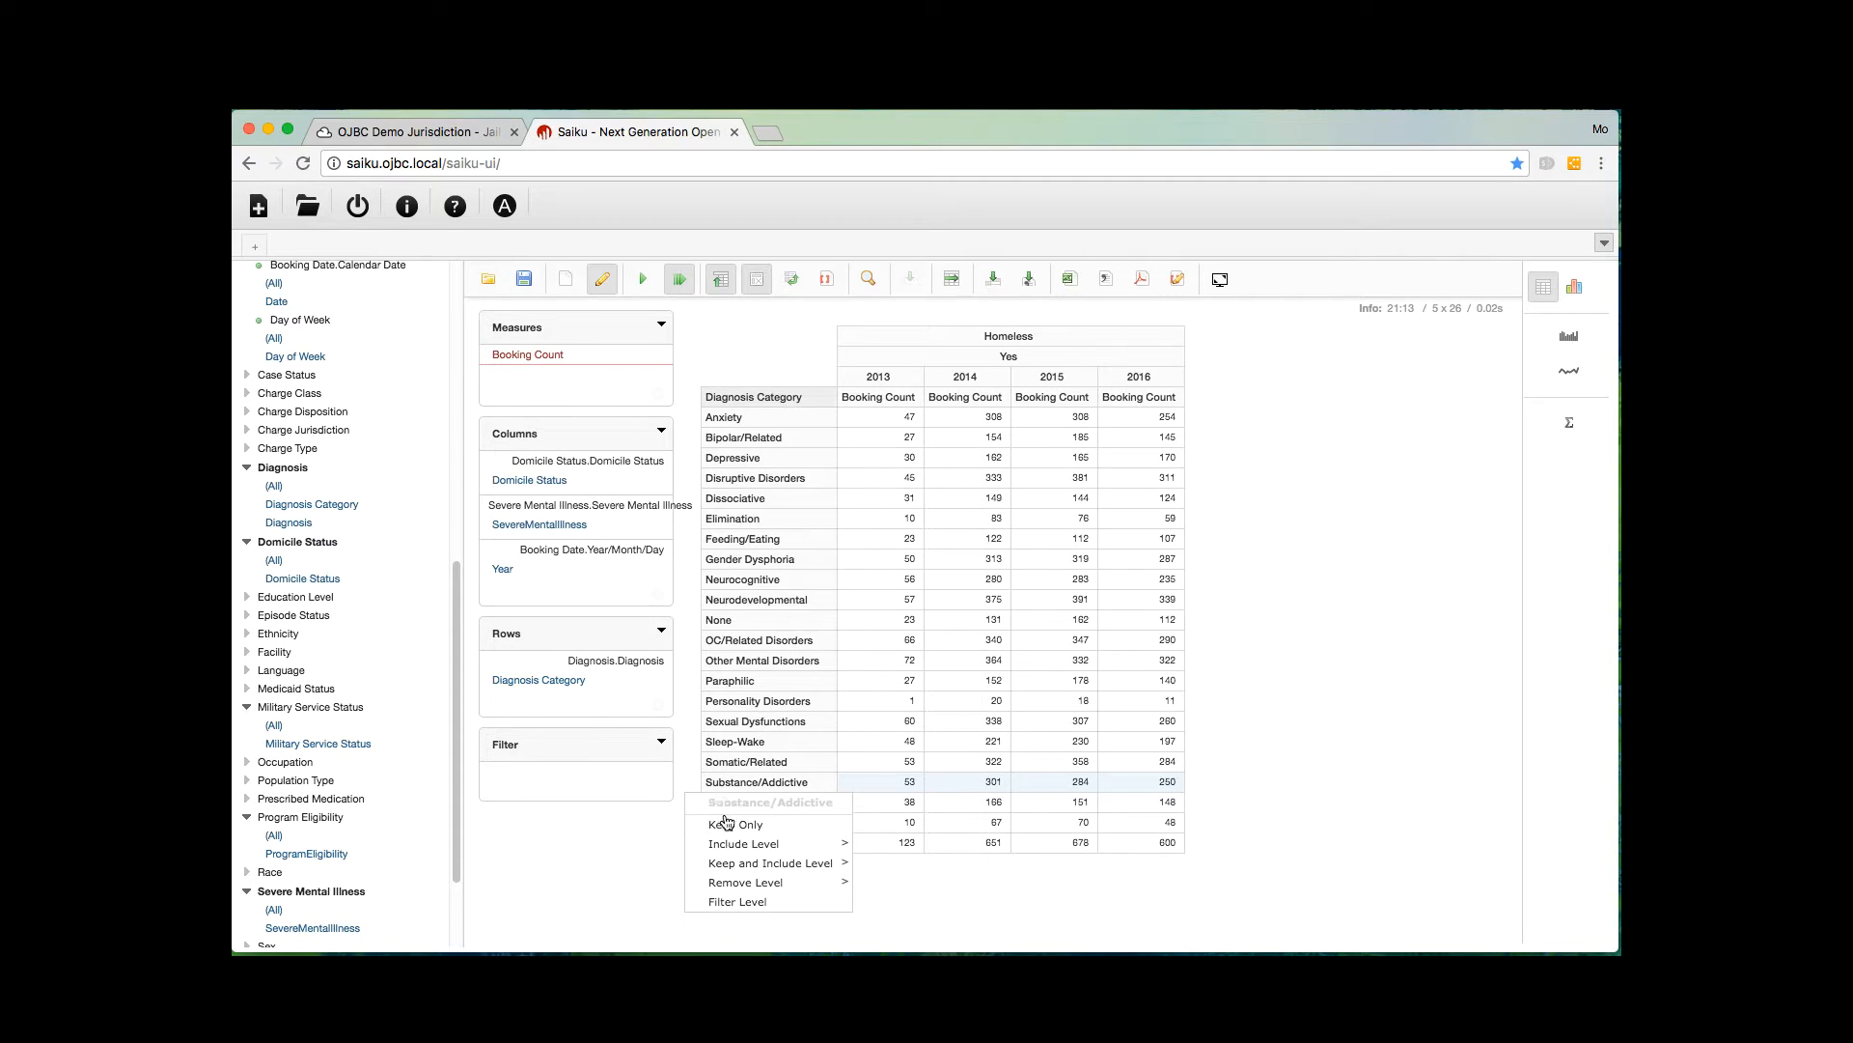
{"action": "left_click", "coordinate": [727, 827]}
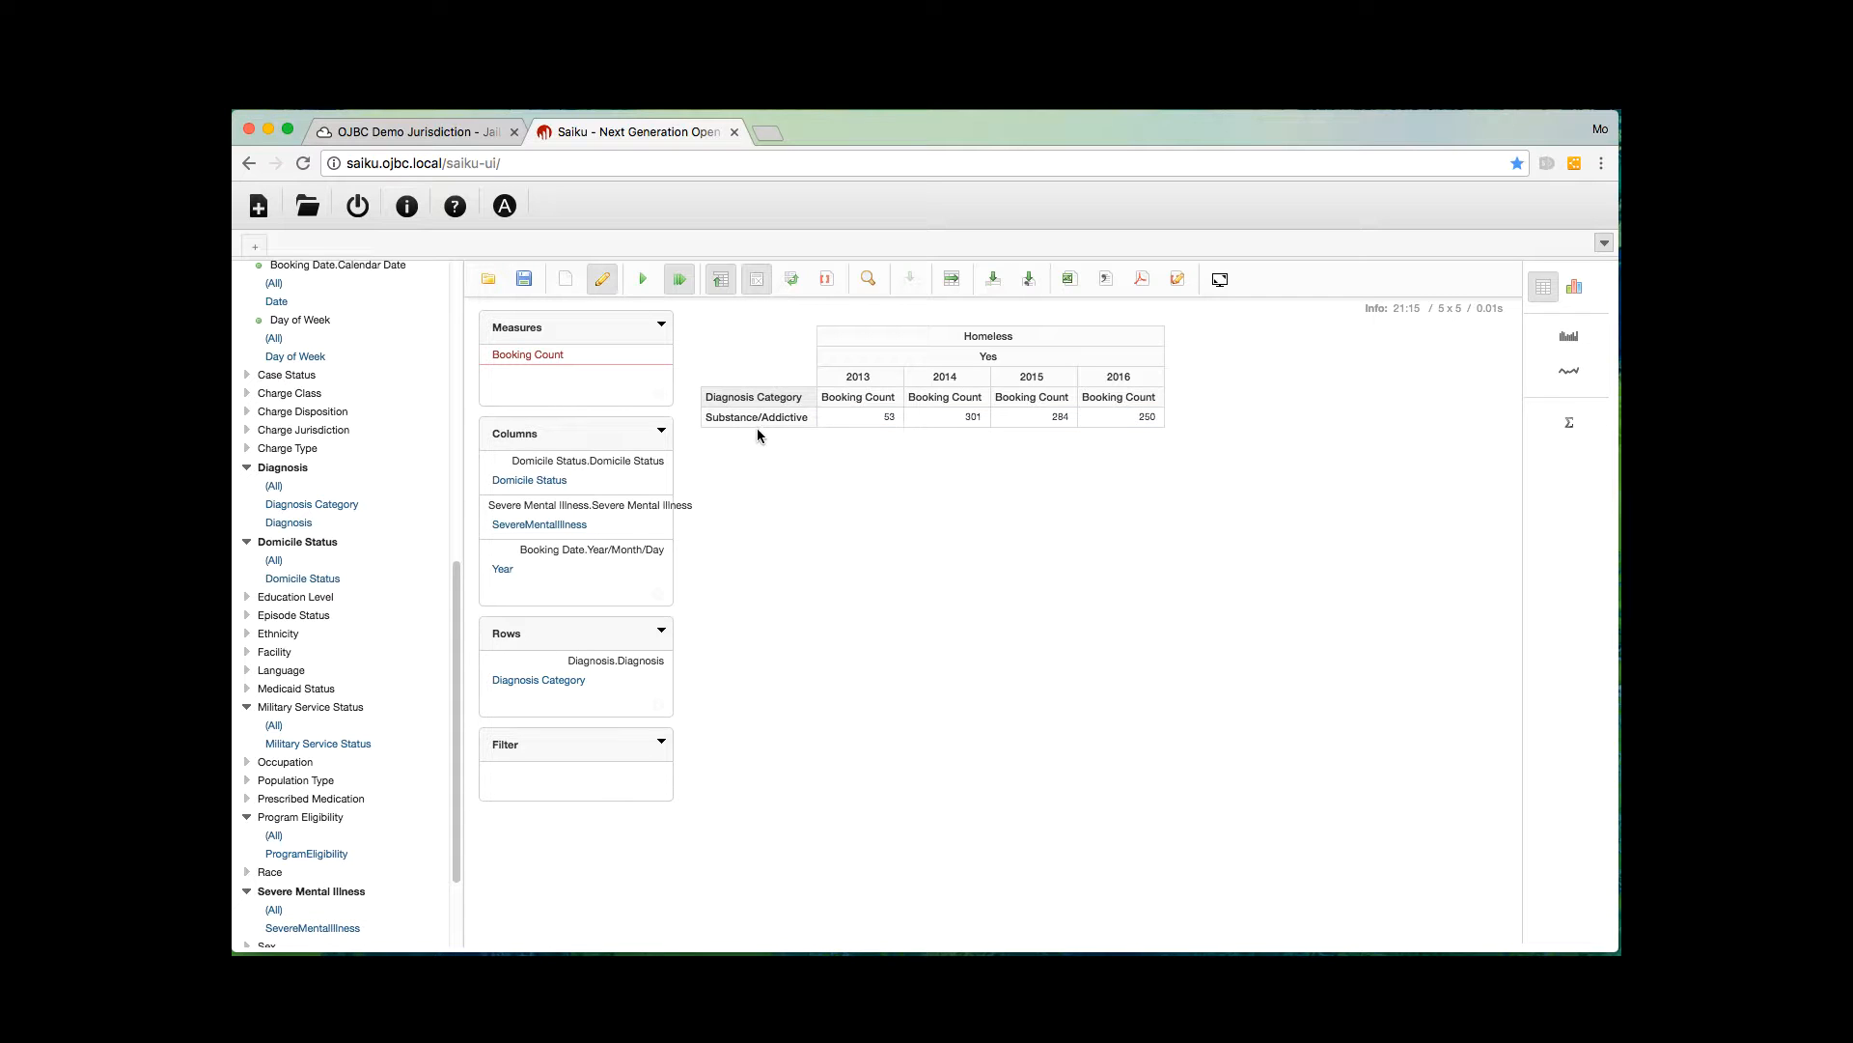
Add the Treatment Provider level to the query, placing it on the rows and Diagnosis Category on the columns.
{"action": "scroll", "coordinate": [415, 652], "scroll_direction": "down", "scroll_amount": 1}
{"action": "scroll", "coordinate": [417, 656], "scroll_direction": "down", "scroll_amount": 4}
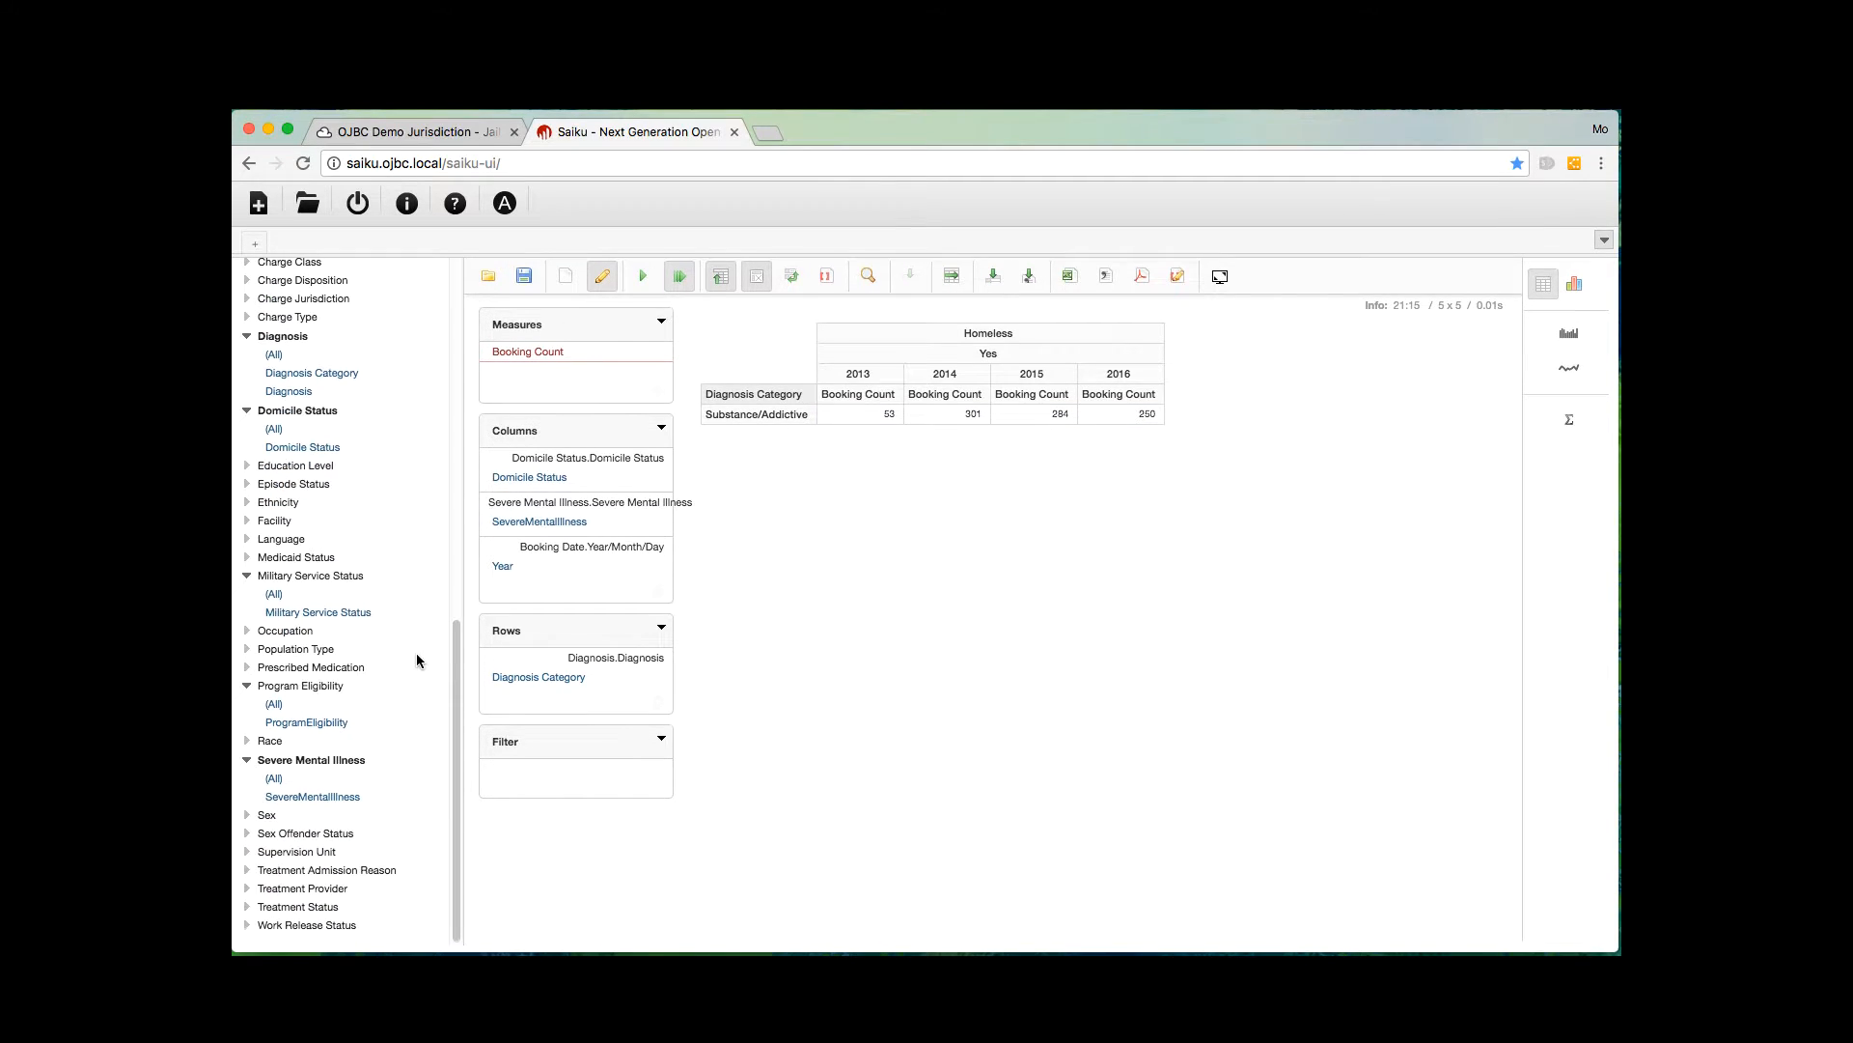
{"action": "left_click", "coordinate": [302, 891]}
{"action": "left_click", "coordinate": [305, 893]}
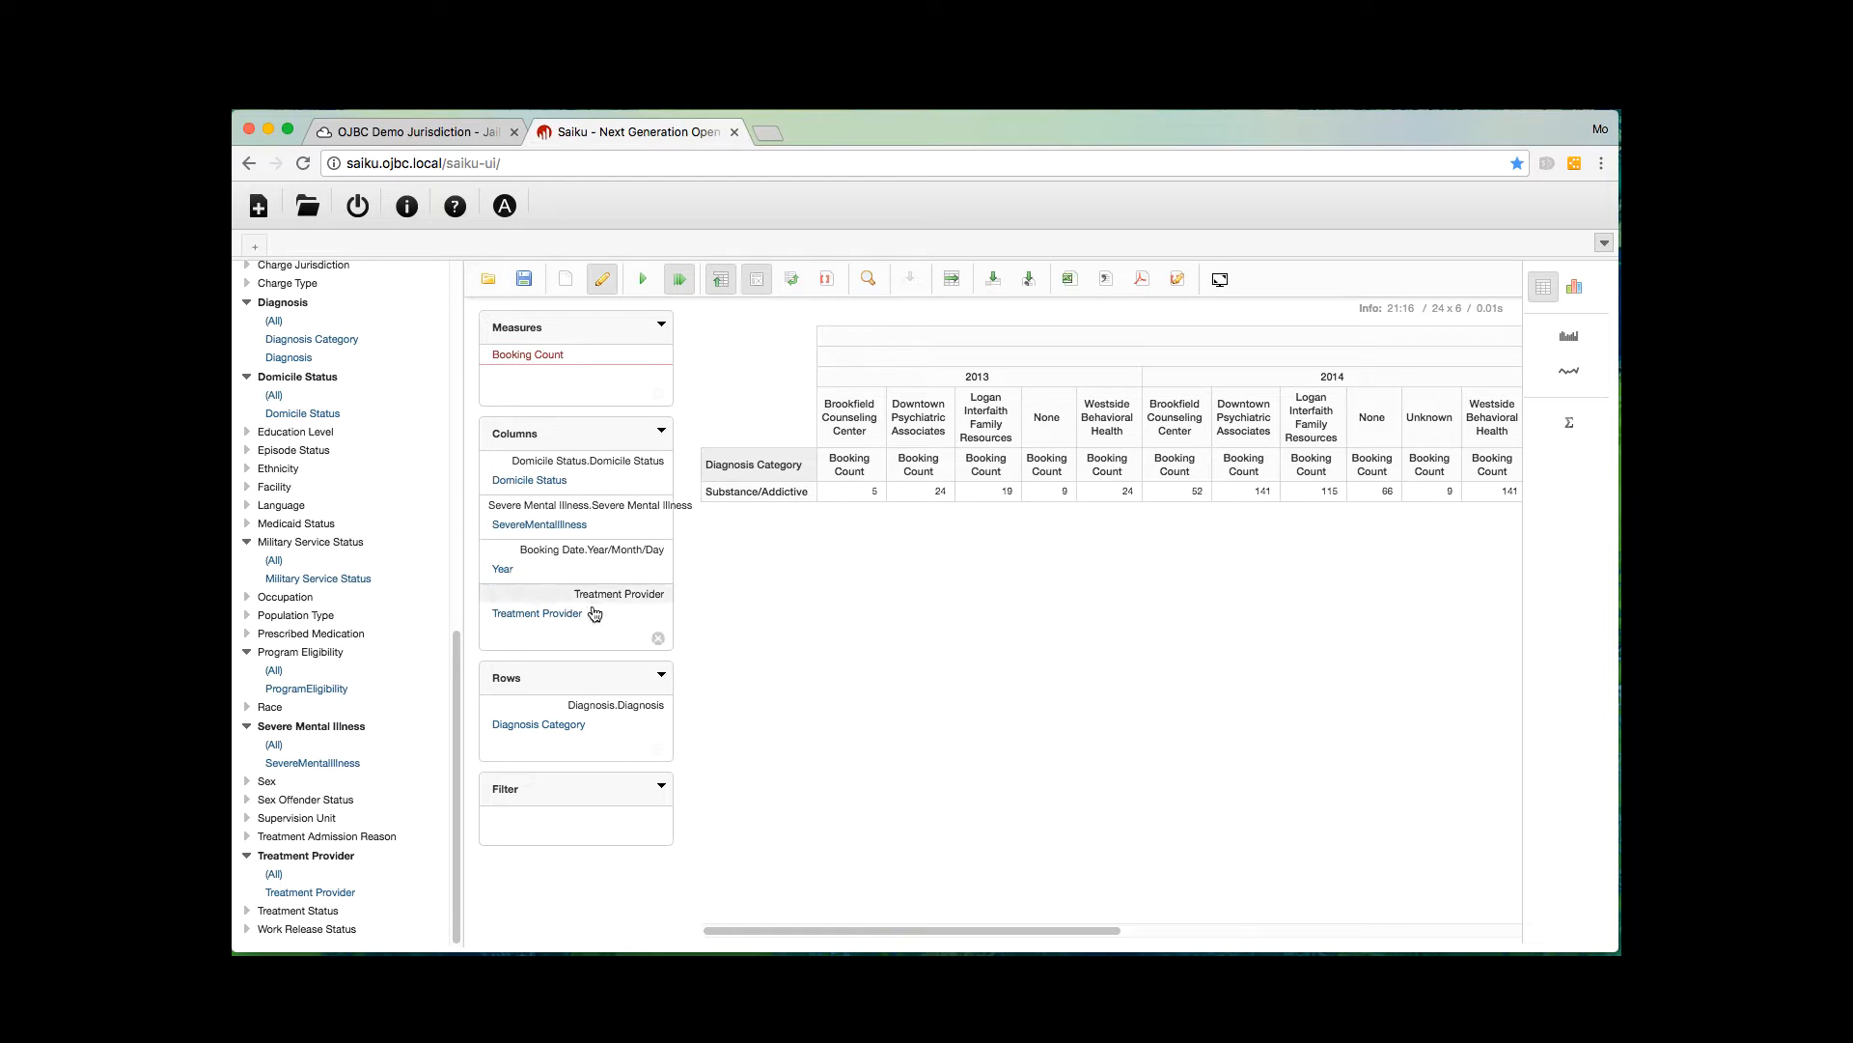
{"action": "left_click_drag", "start_coordinate": [529, 614], "coordinate": [529, 657]}
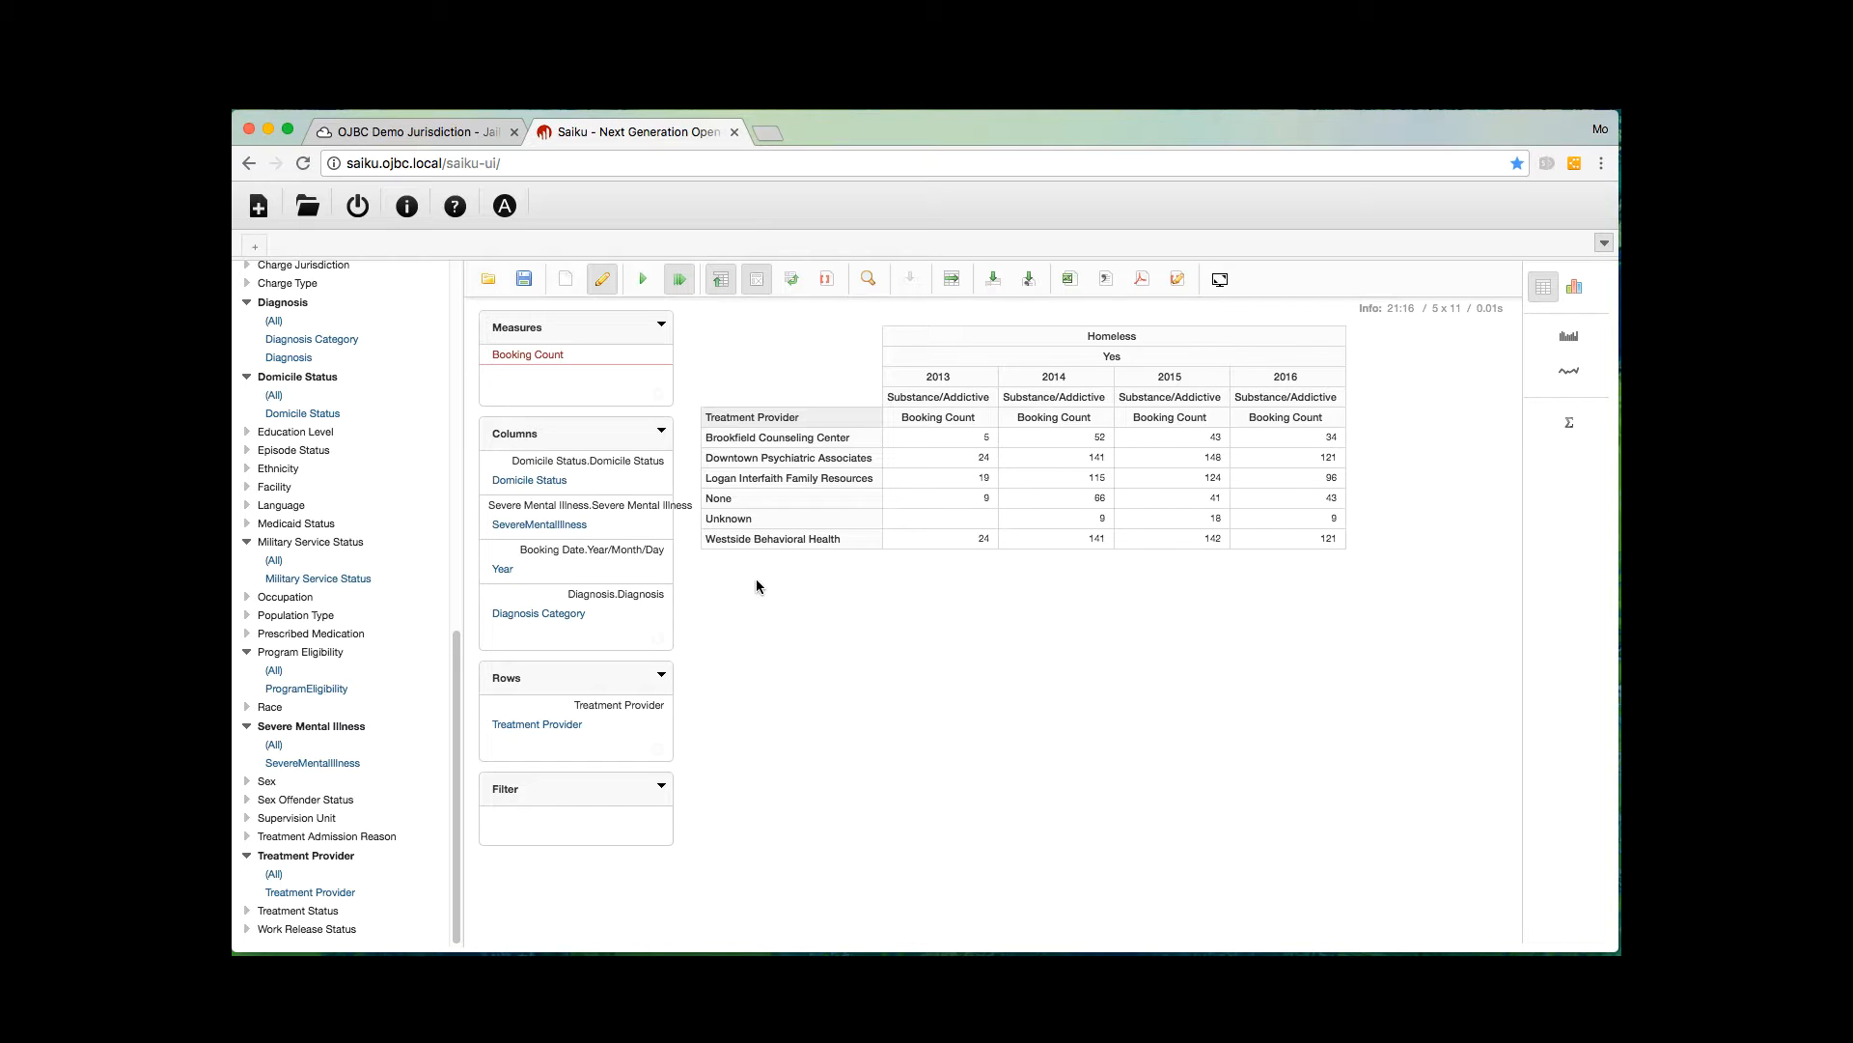
View the booking counts as a separate bar chart for each treatment provider, and return to the table.
{"action": "left_click", "coordinate": [1574, 288]}
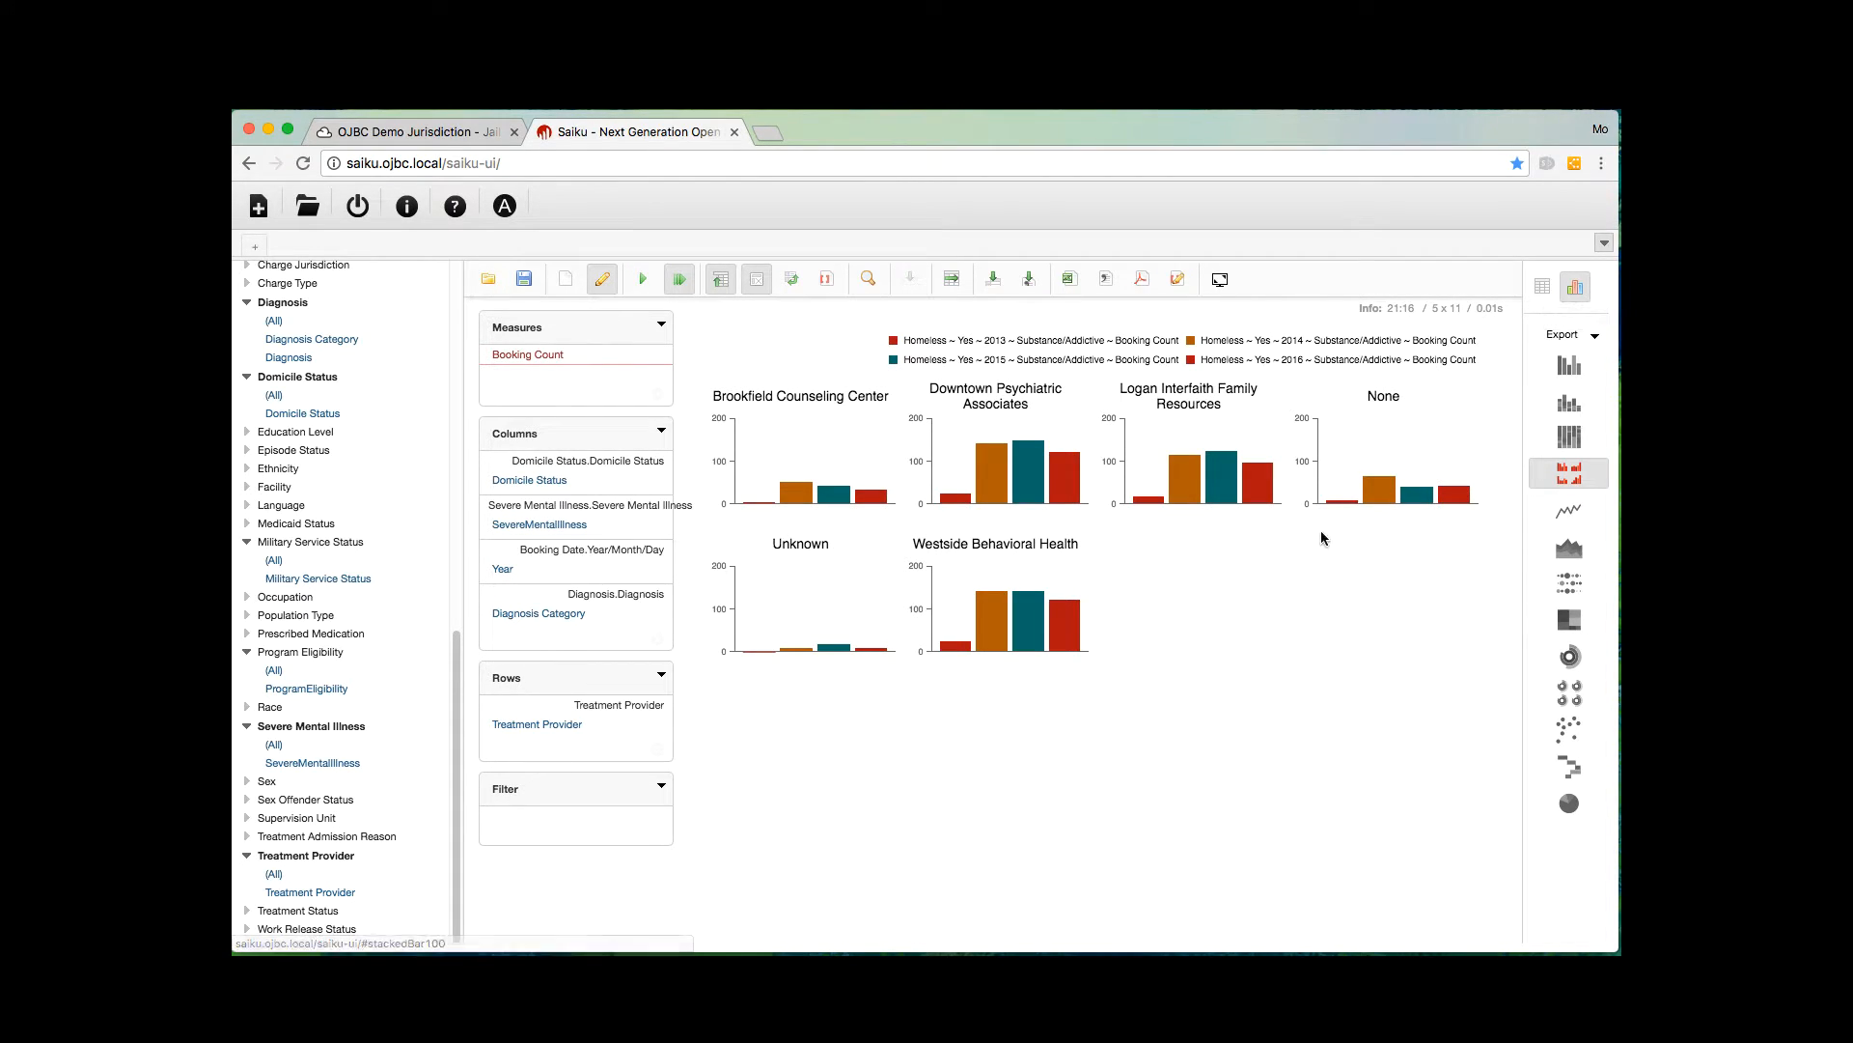
{"action": "mouse_move", "coordinate": [1028, 473]}
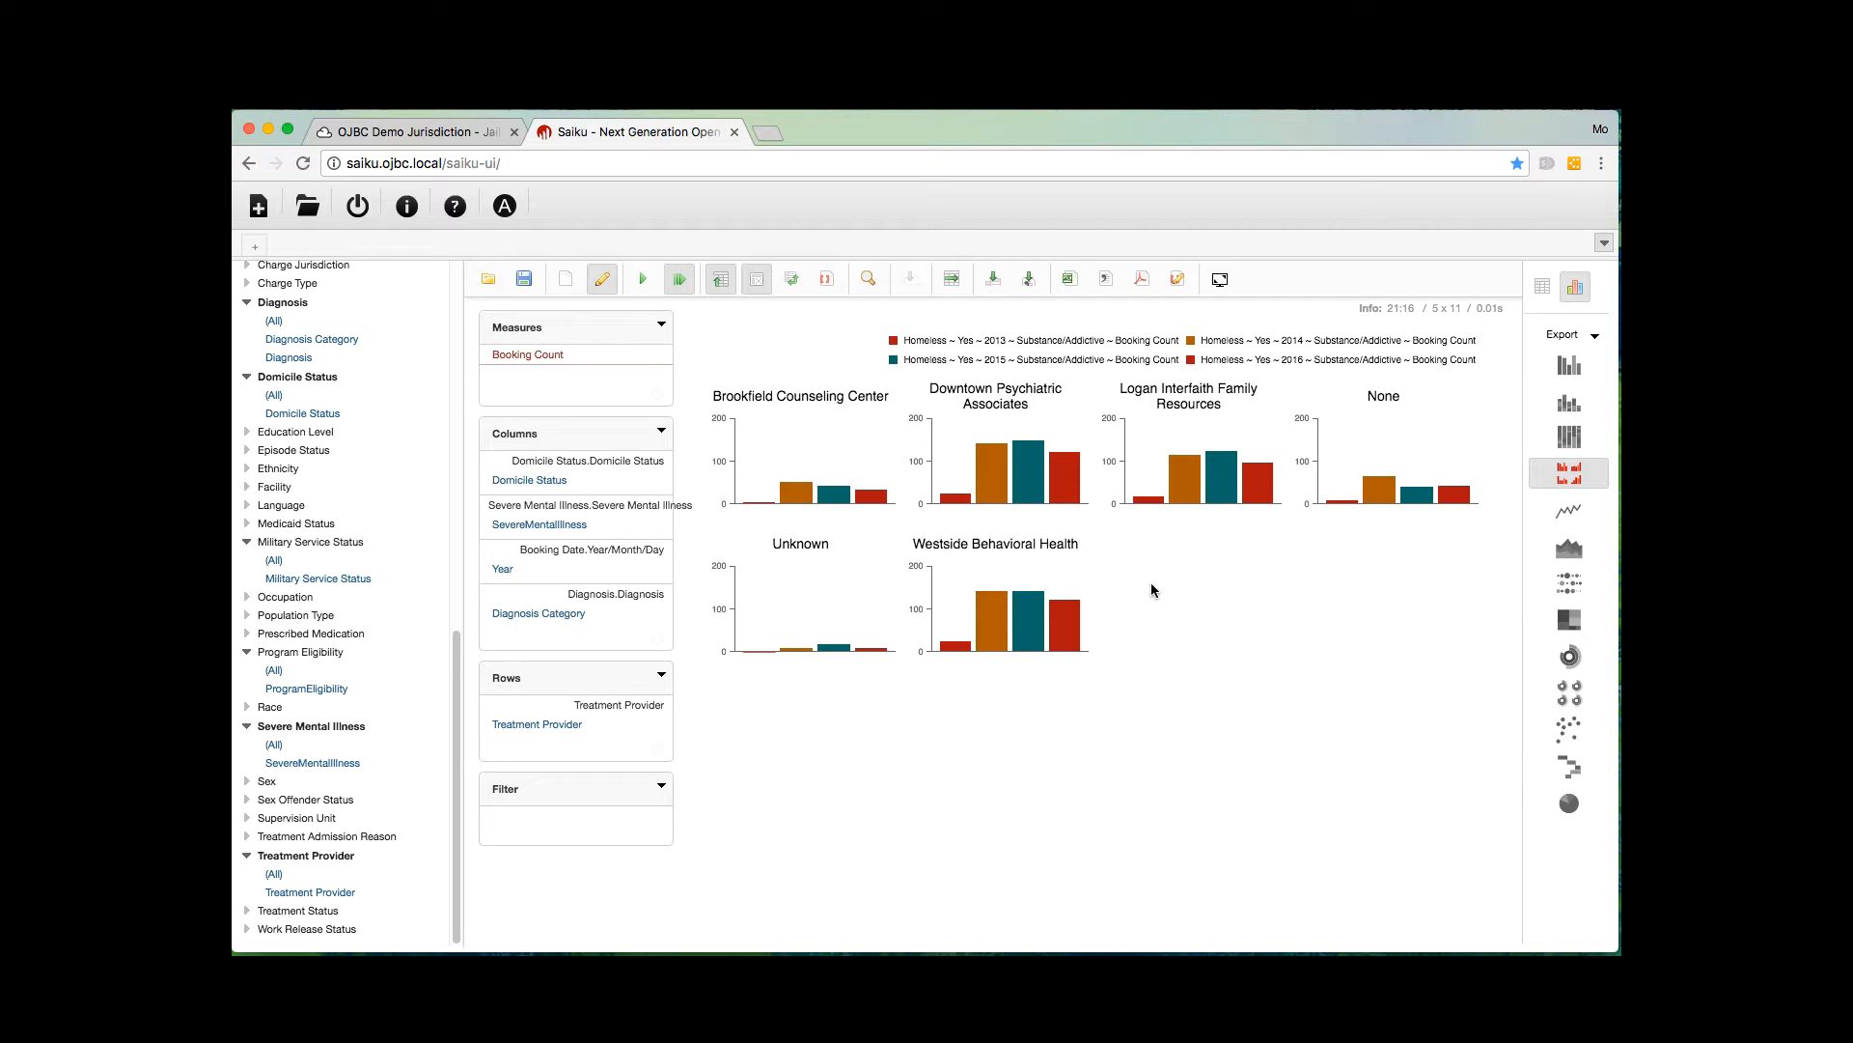
{"action": "left_click", "coordinate": [1545, 289]}
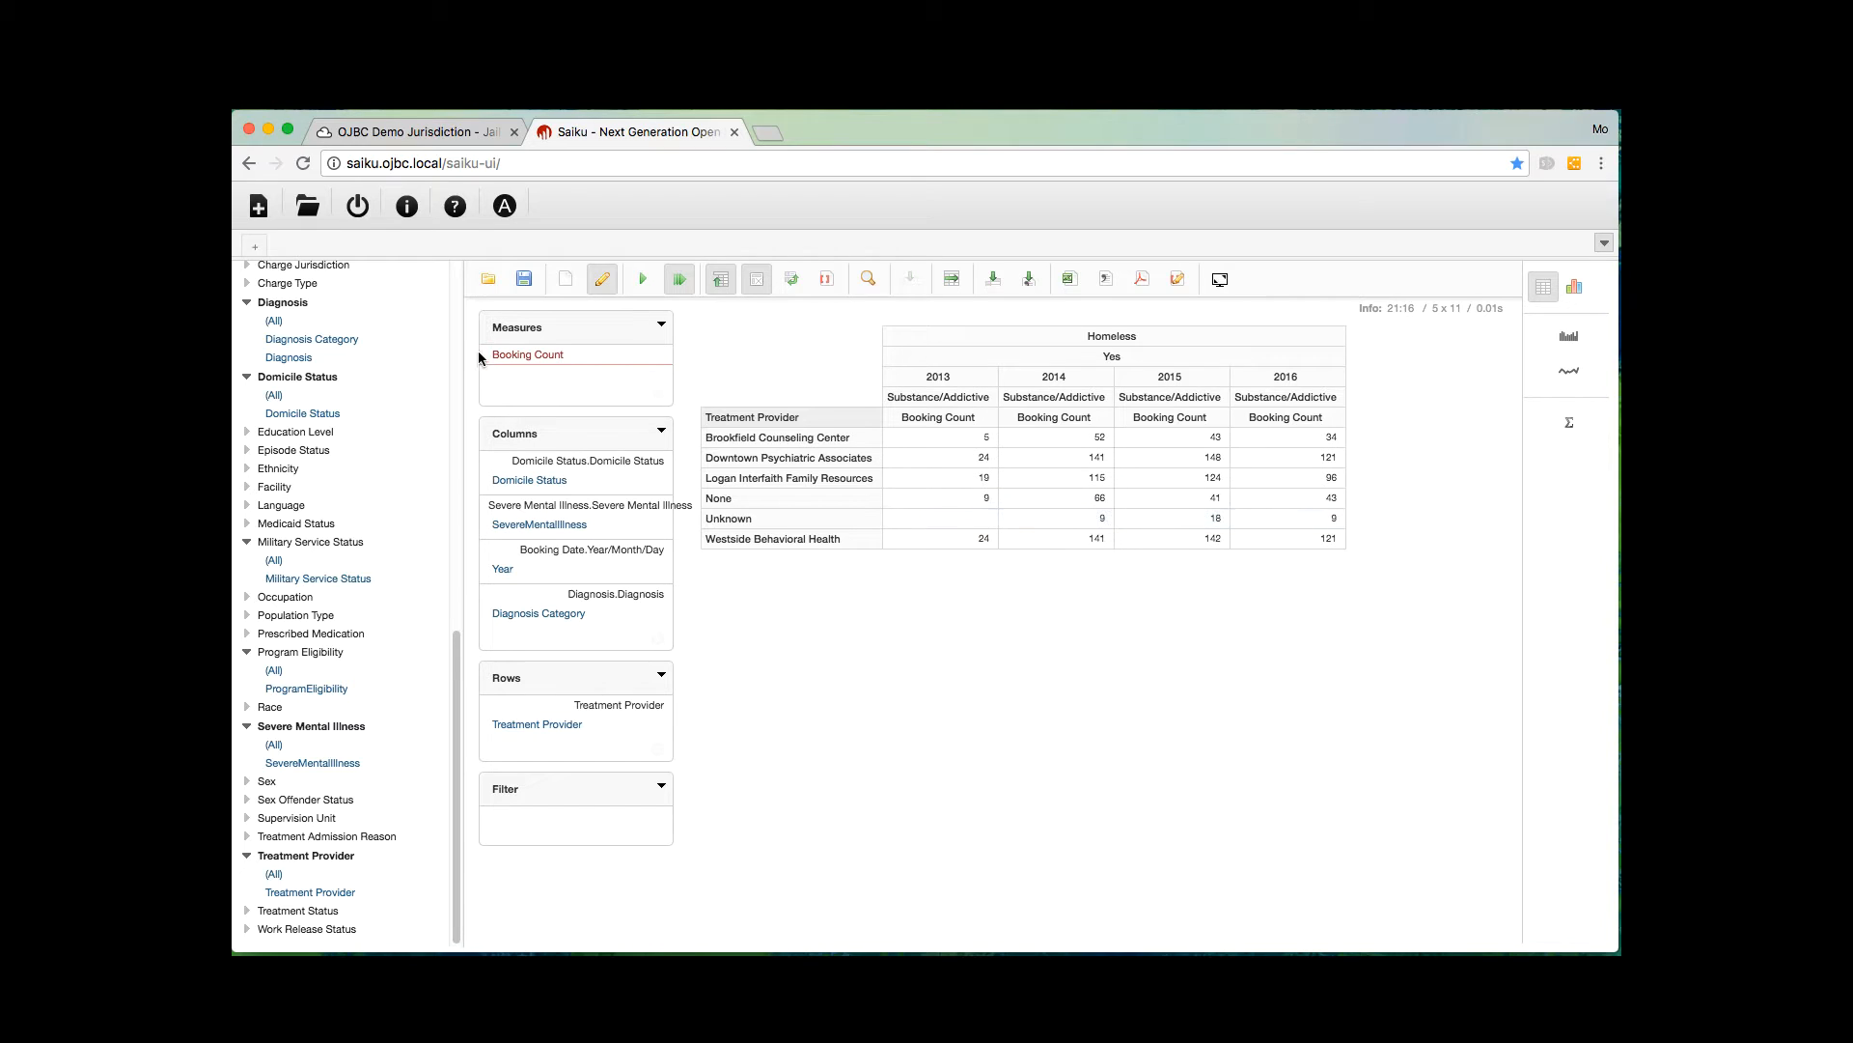
Replace the Booking Count measure with One Year Rebooking Rate.
{"action": "scroll", "coordinate": [413, 403], "scroll_direction": "up", "scroll_amount": 15}
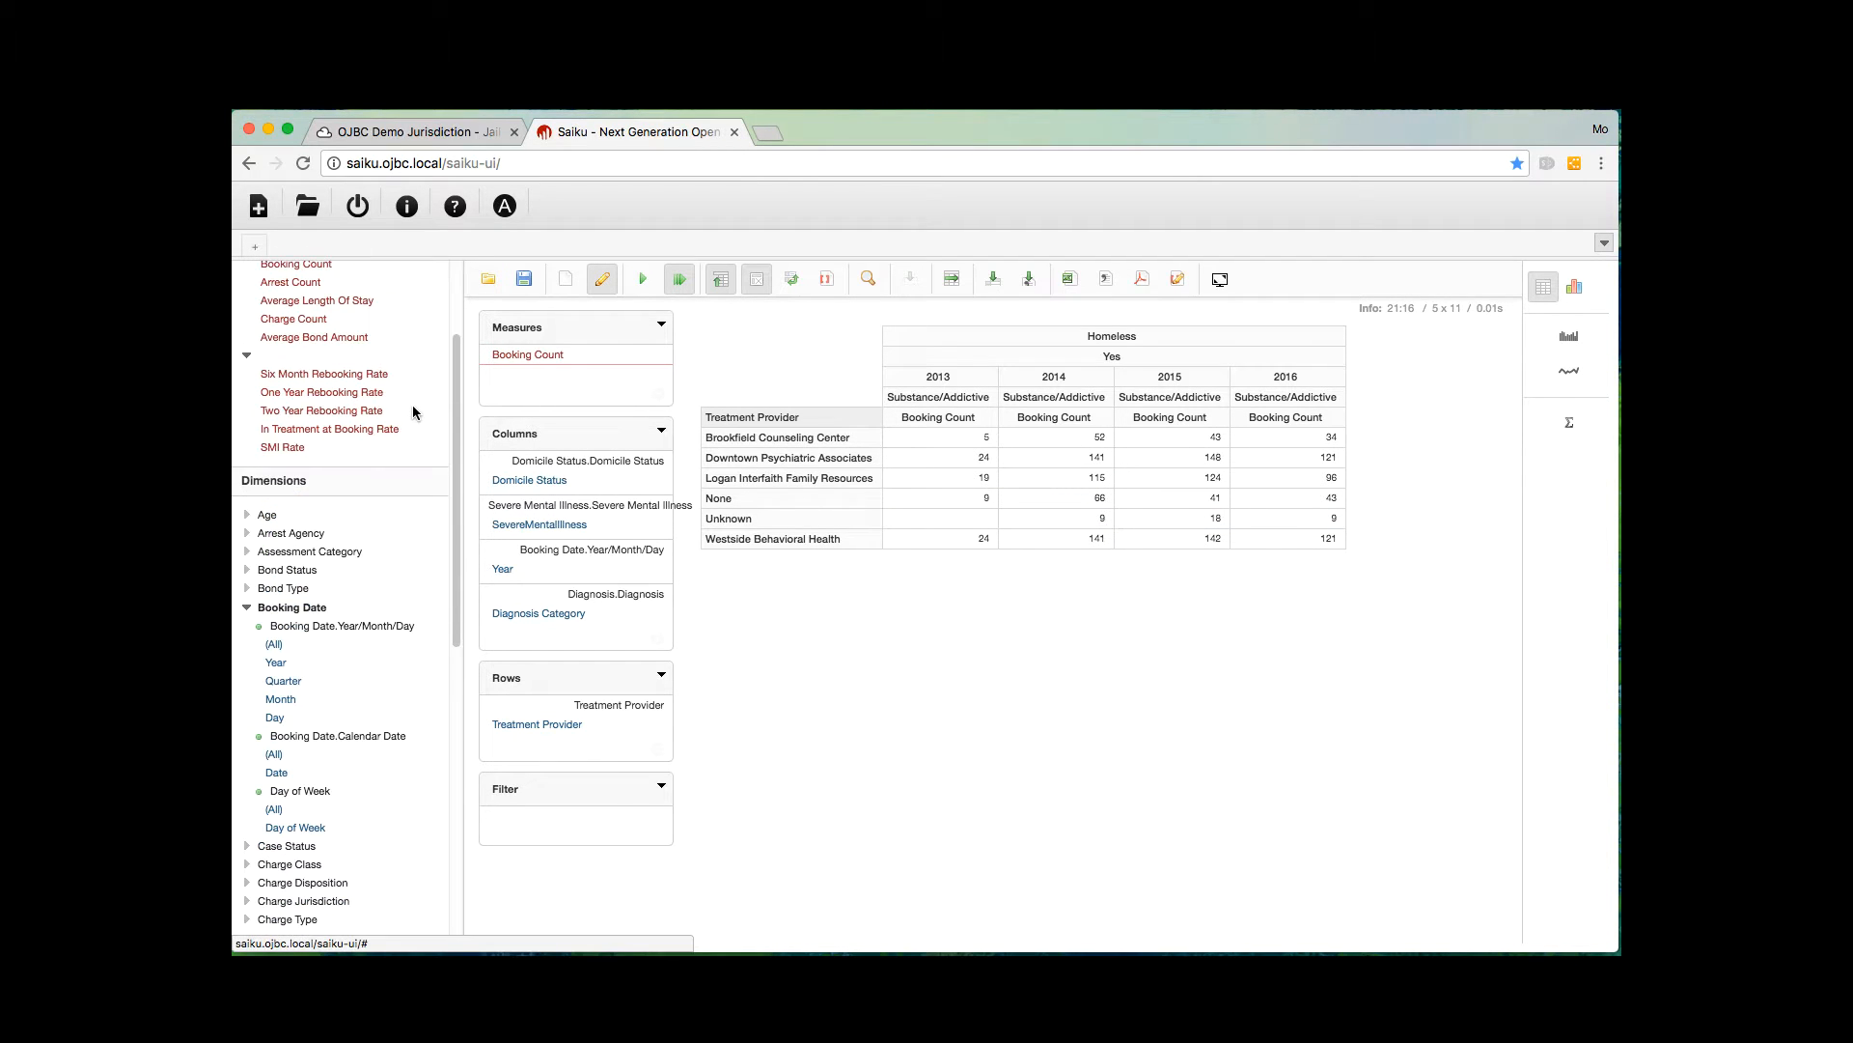
{"action": "left_click", "coordinate": [662, 396]}
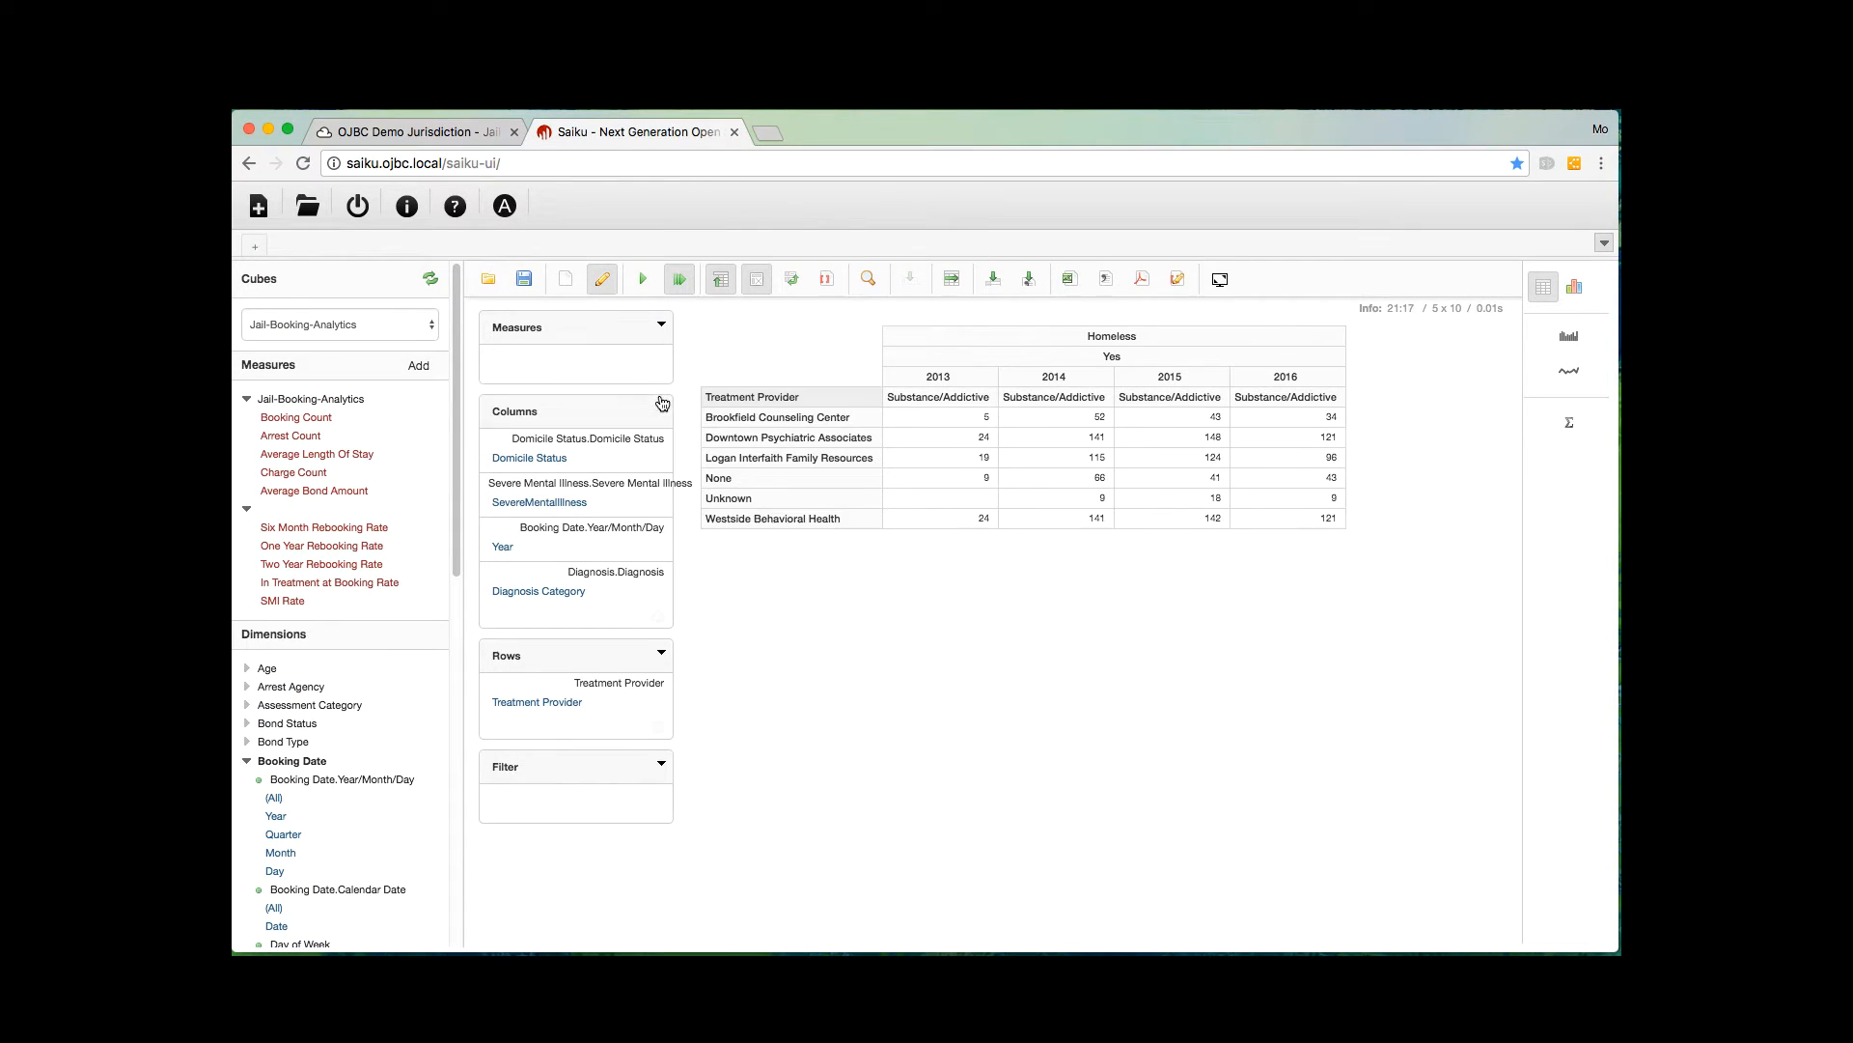
{"action": "left_click", "coordinate": [366, 549]}
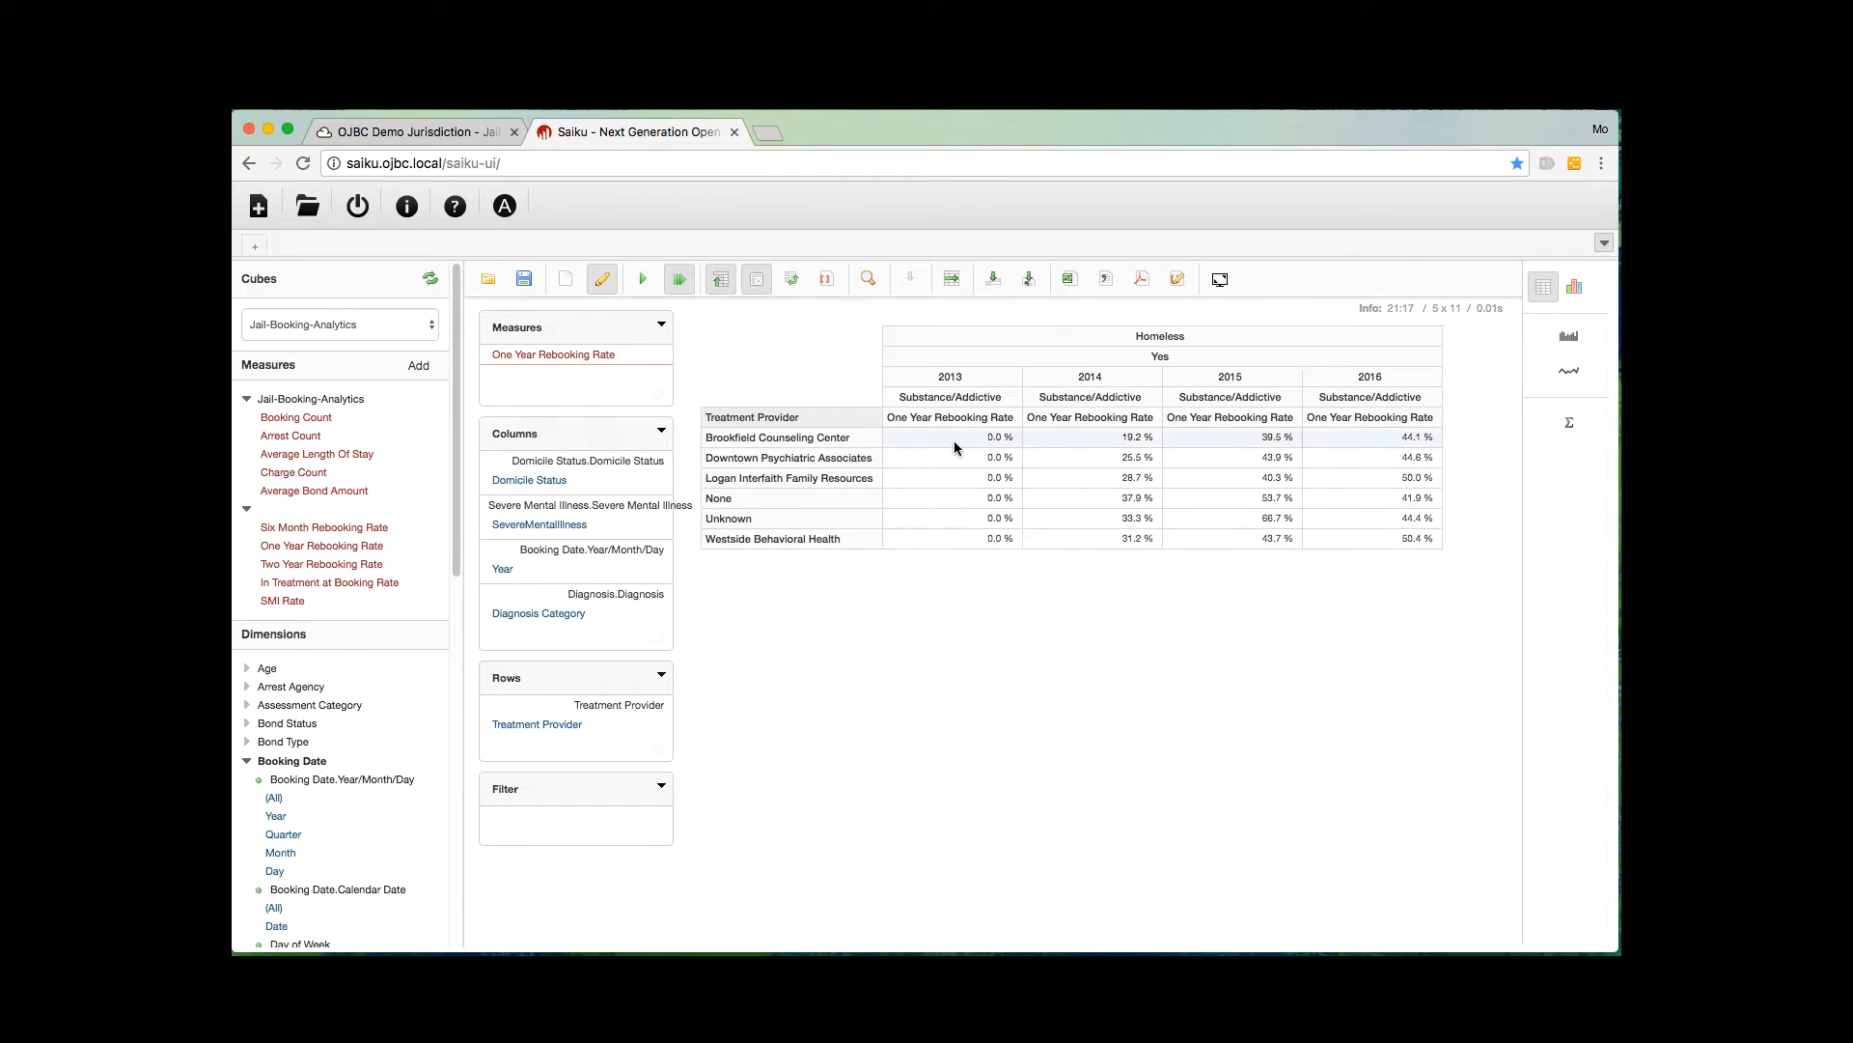
Filter the Year level to exclude 2013 from the columns.
{"action": "left_click", "coordinate": [951, 377]}
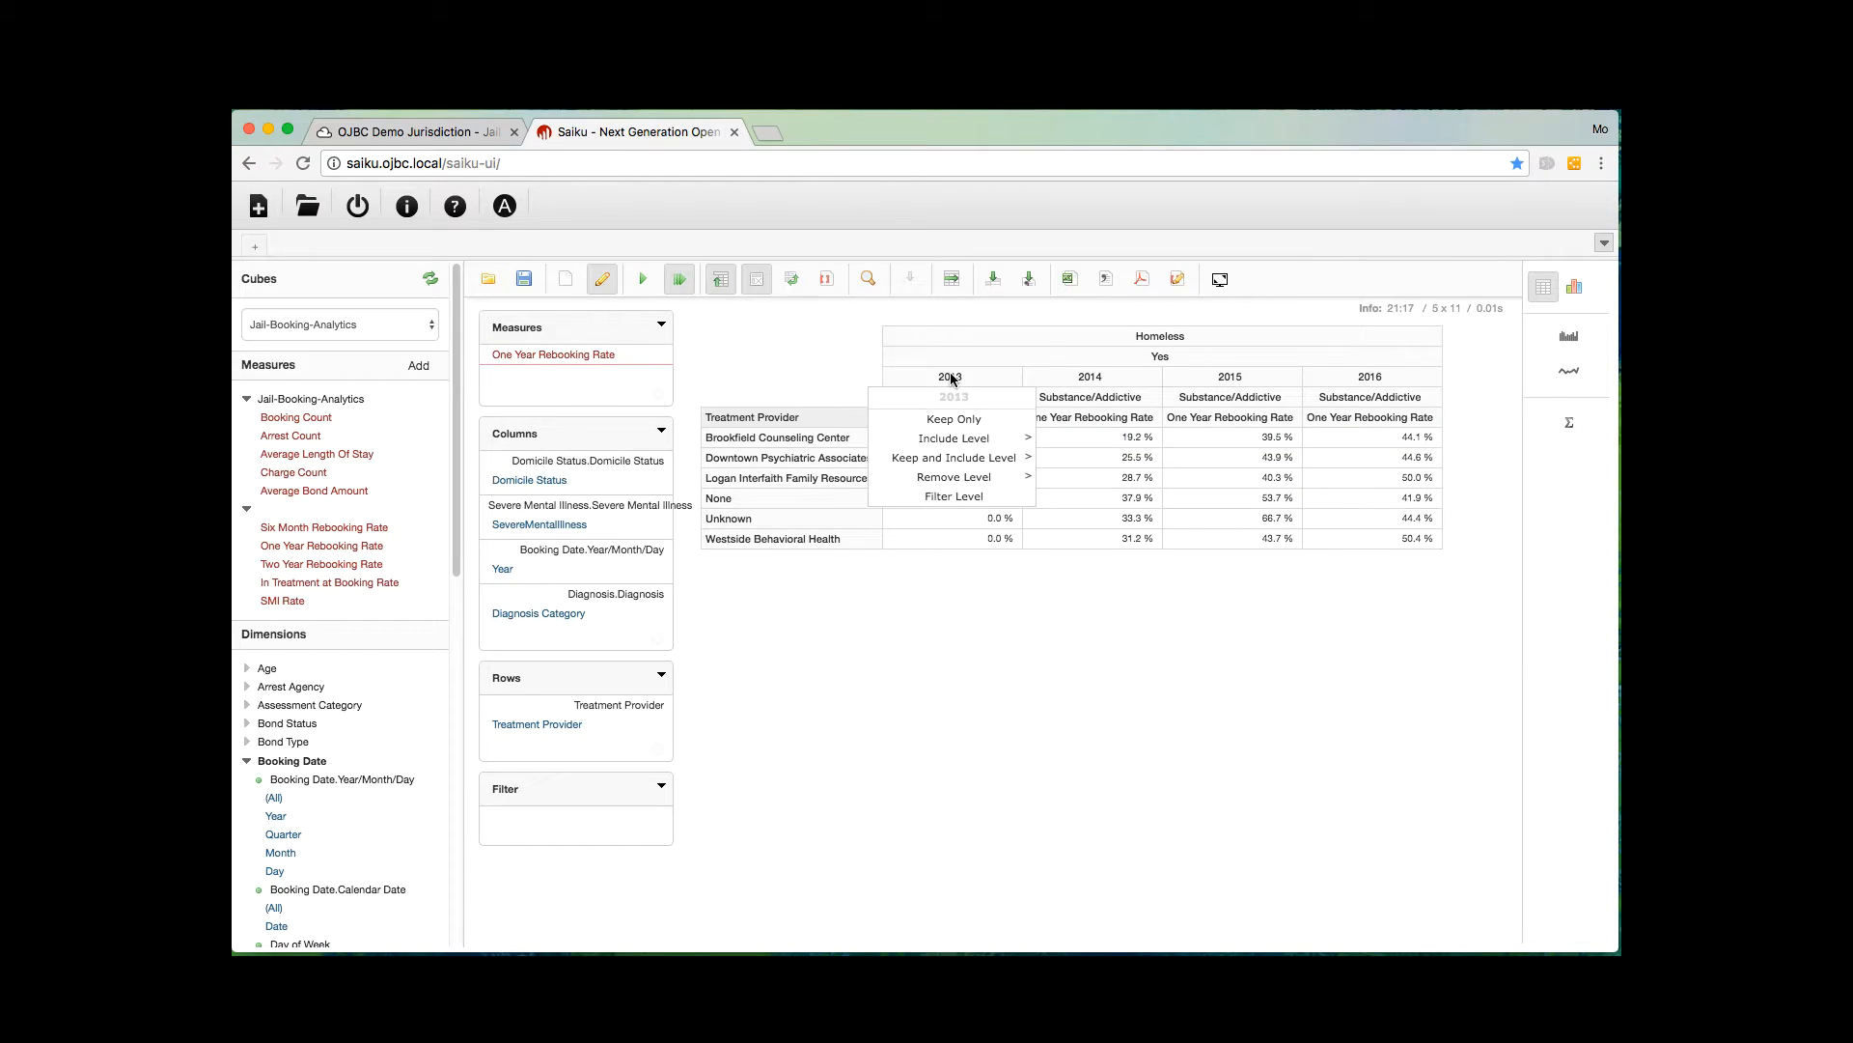
{"action": "left_click", "coordinate": [954, 496]}
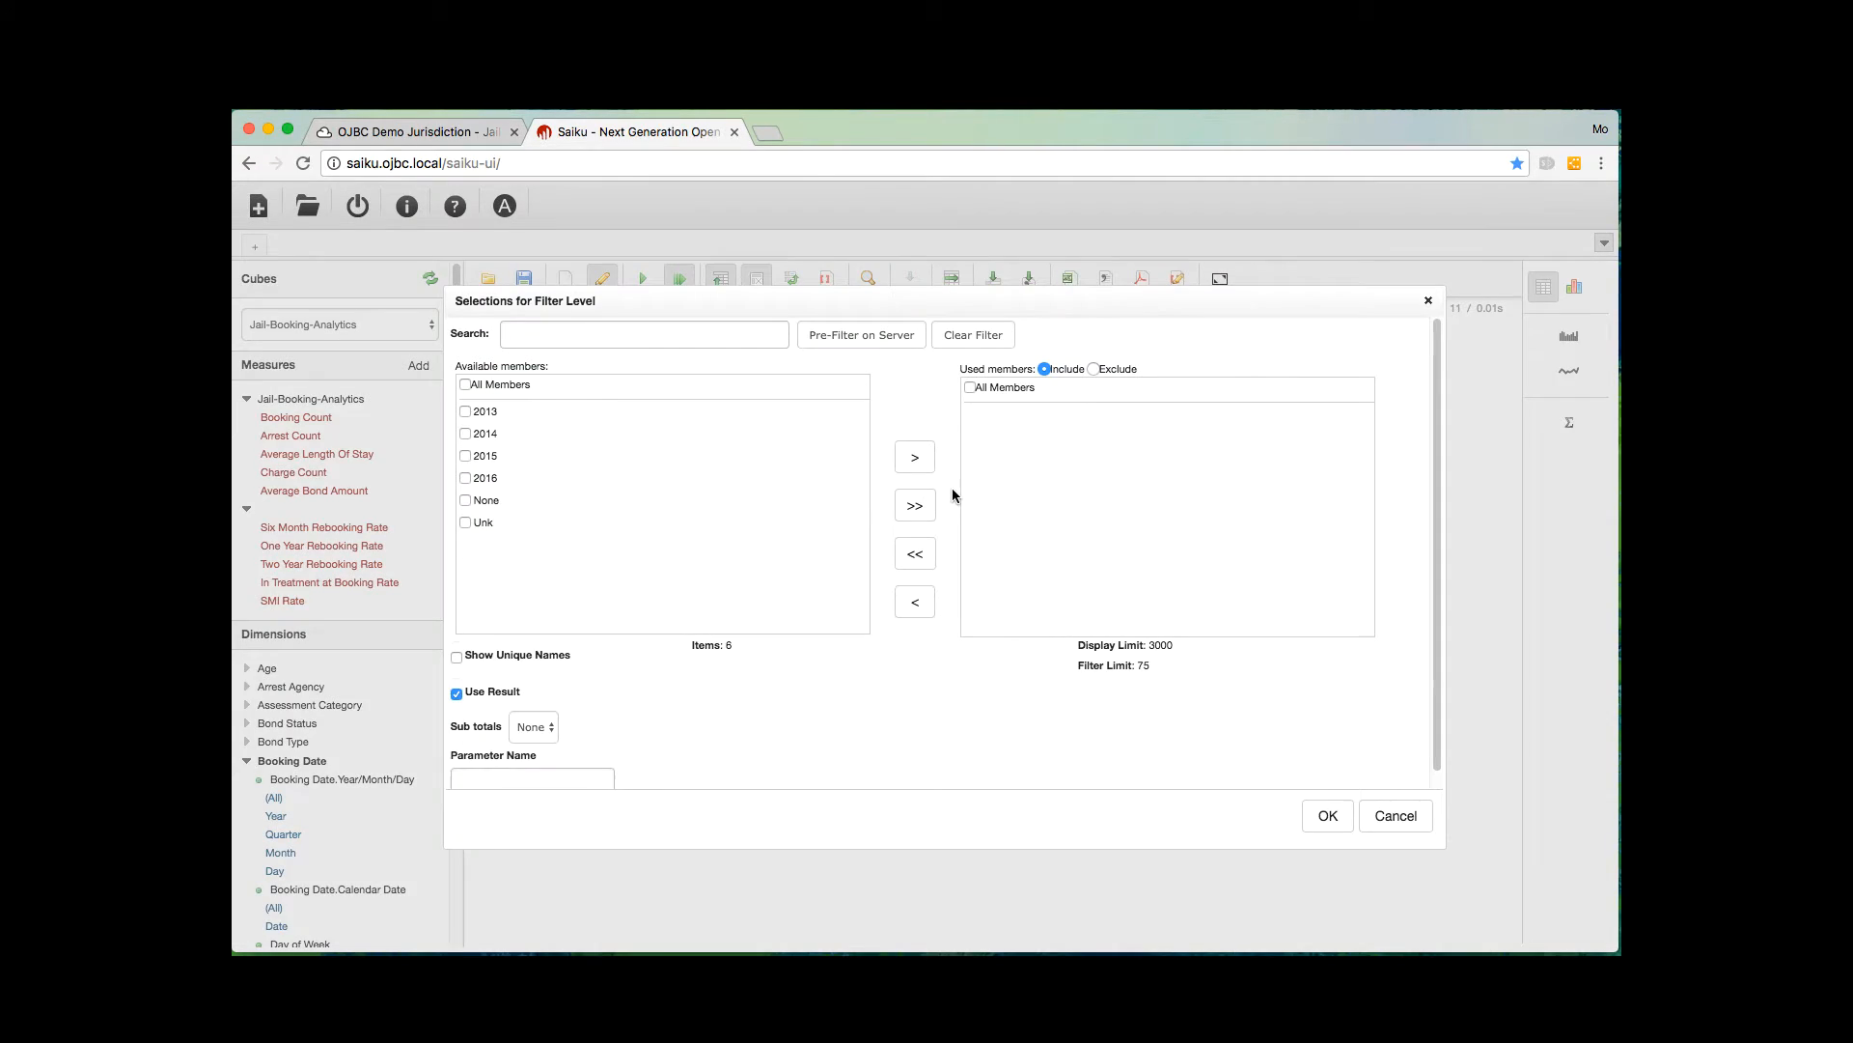
{"action": "left_click", "coordinate": [465, 411]}
{"action": "left_click", "coordinate": [907, 455]}
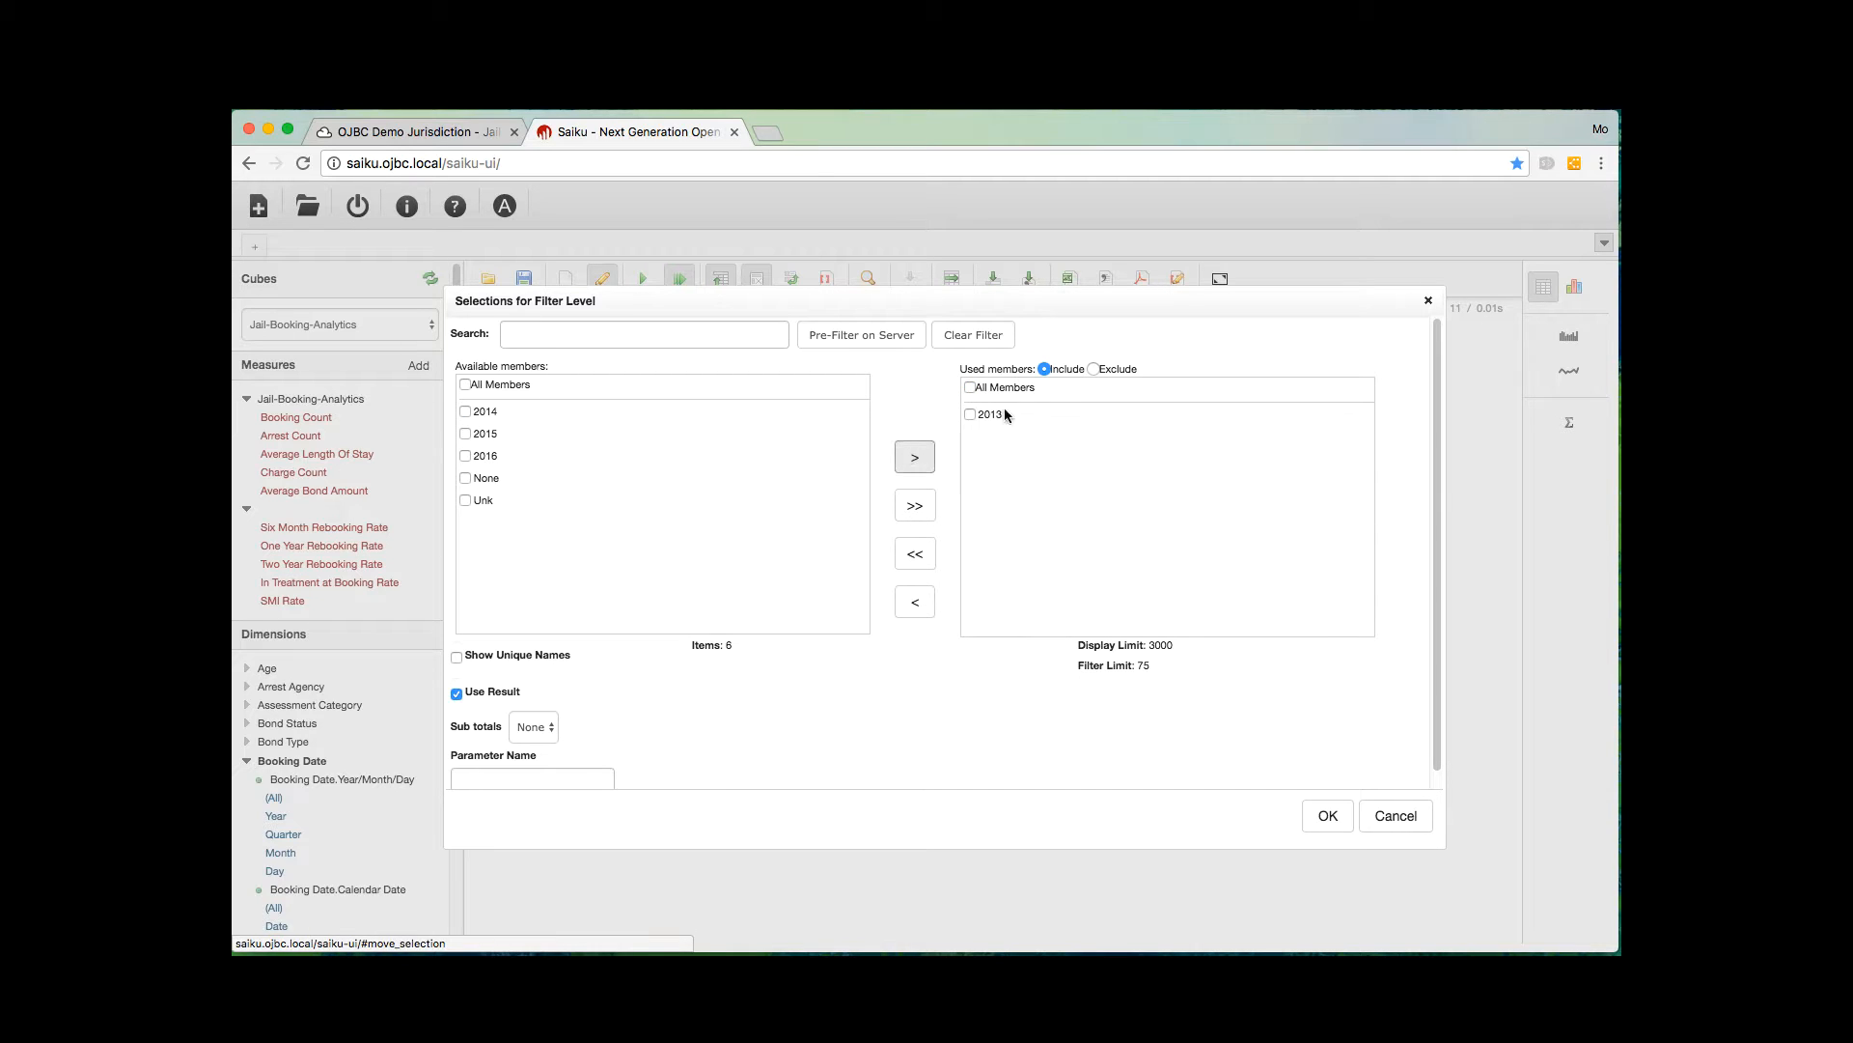
{"action": "left_click", "coordinate": [1095, 368]}
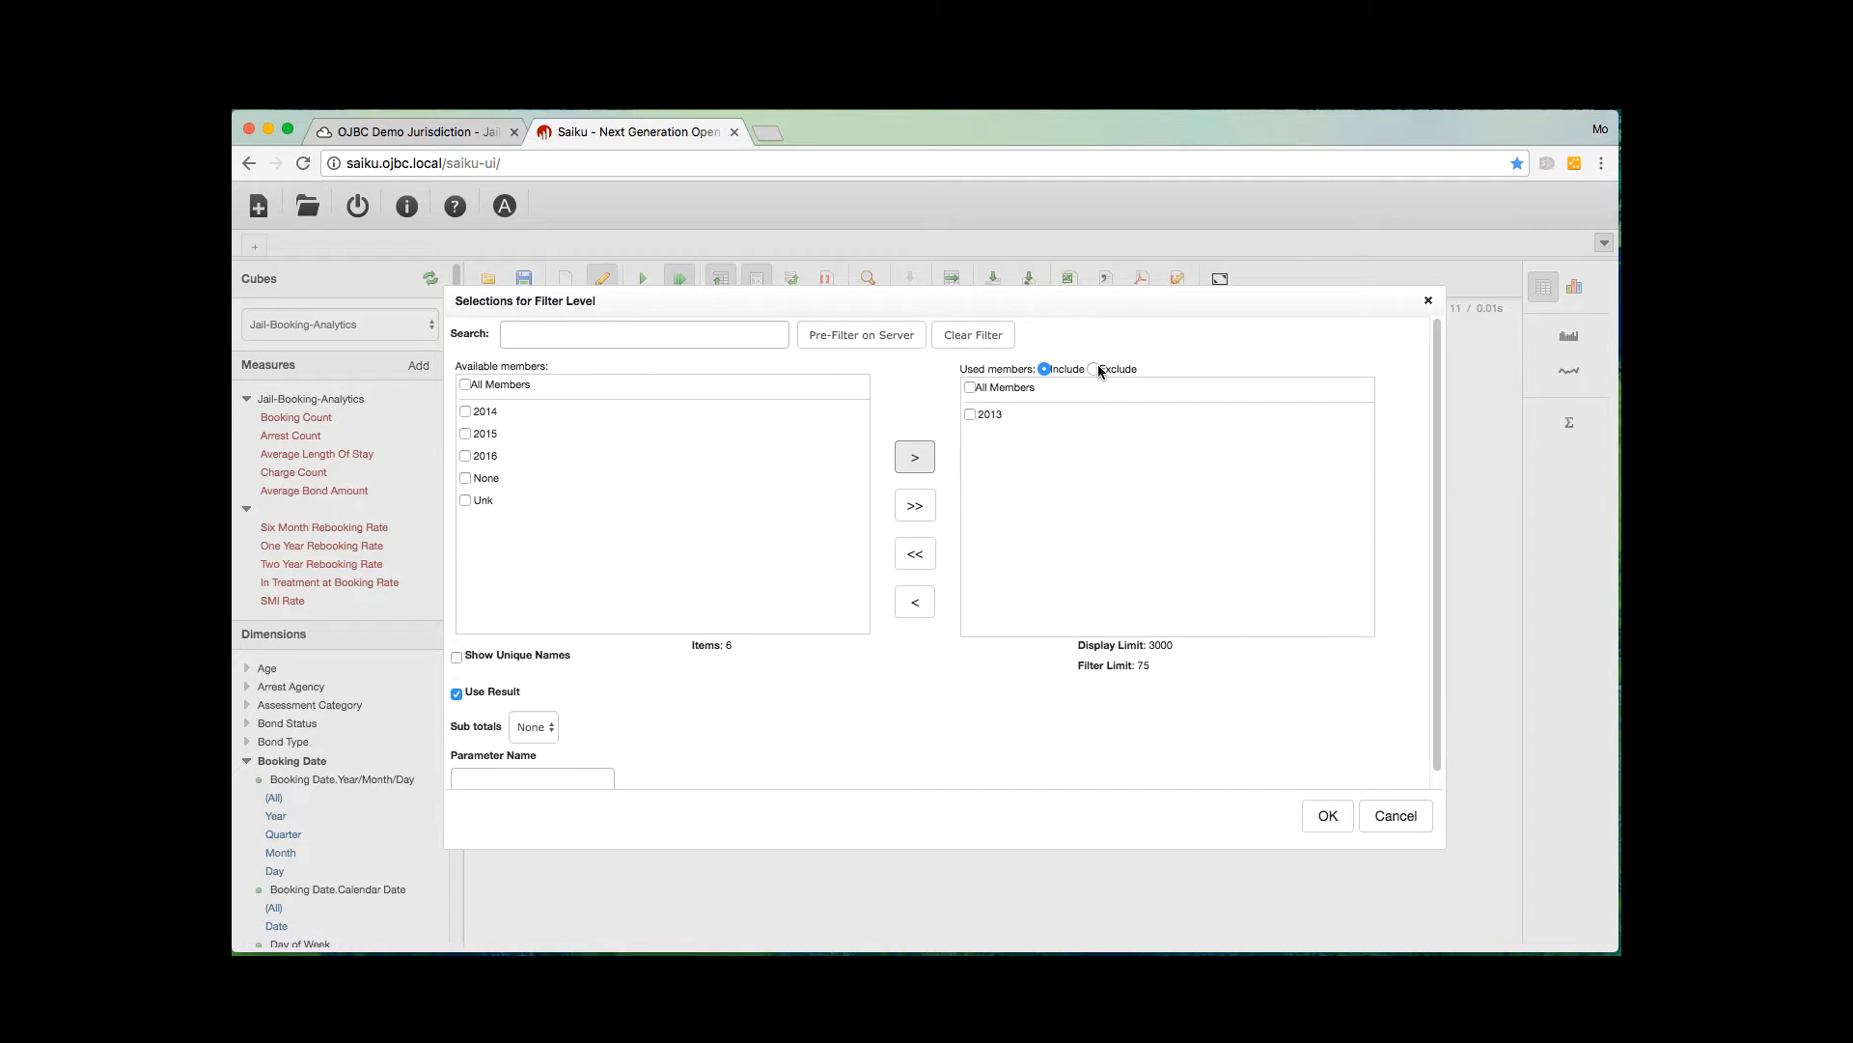
{"action": "left_click", "coordinate": [971, 415]}
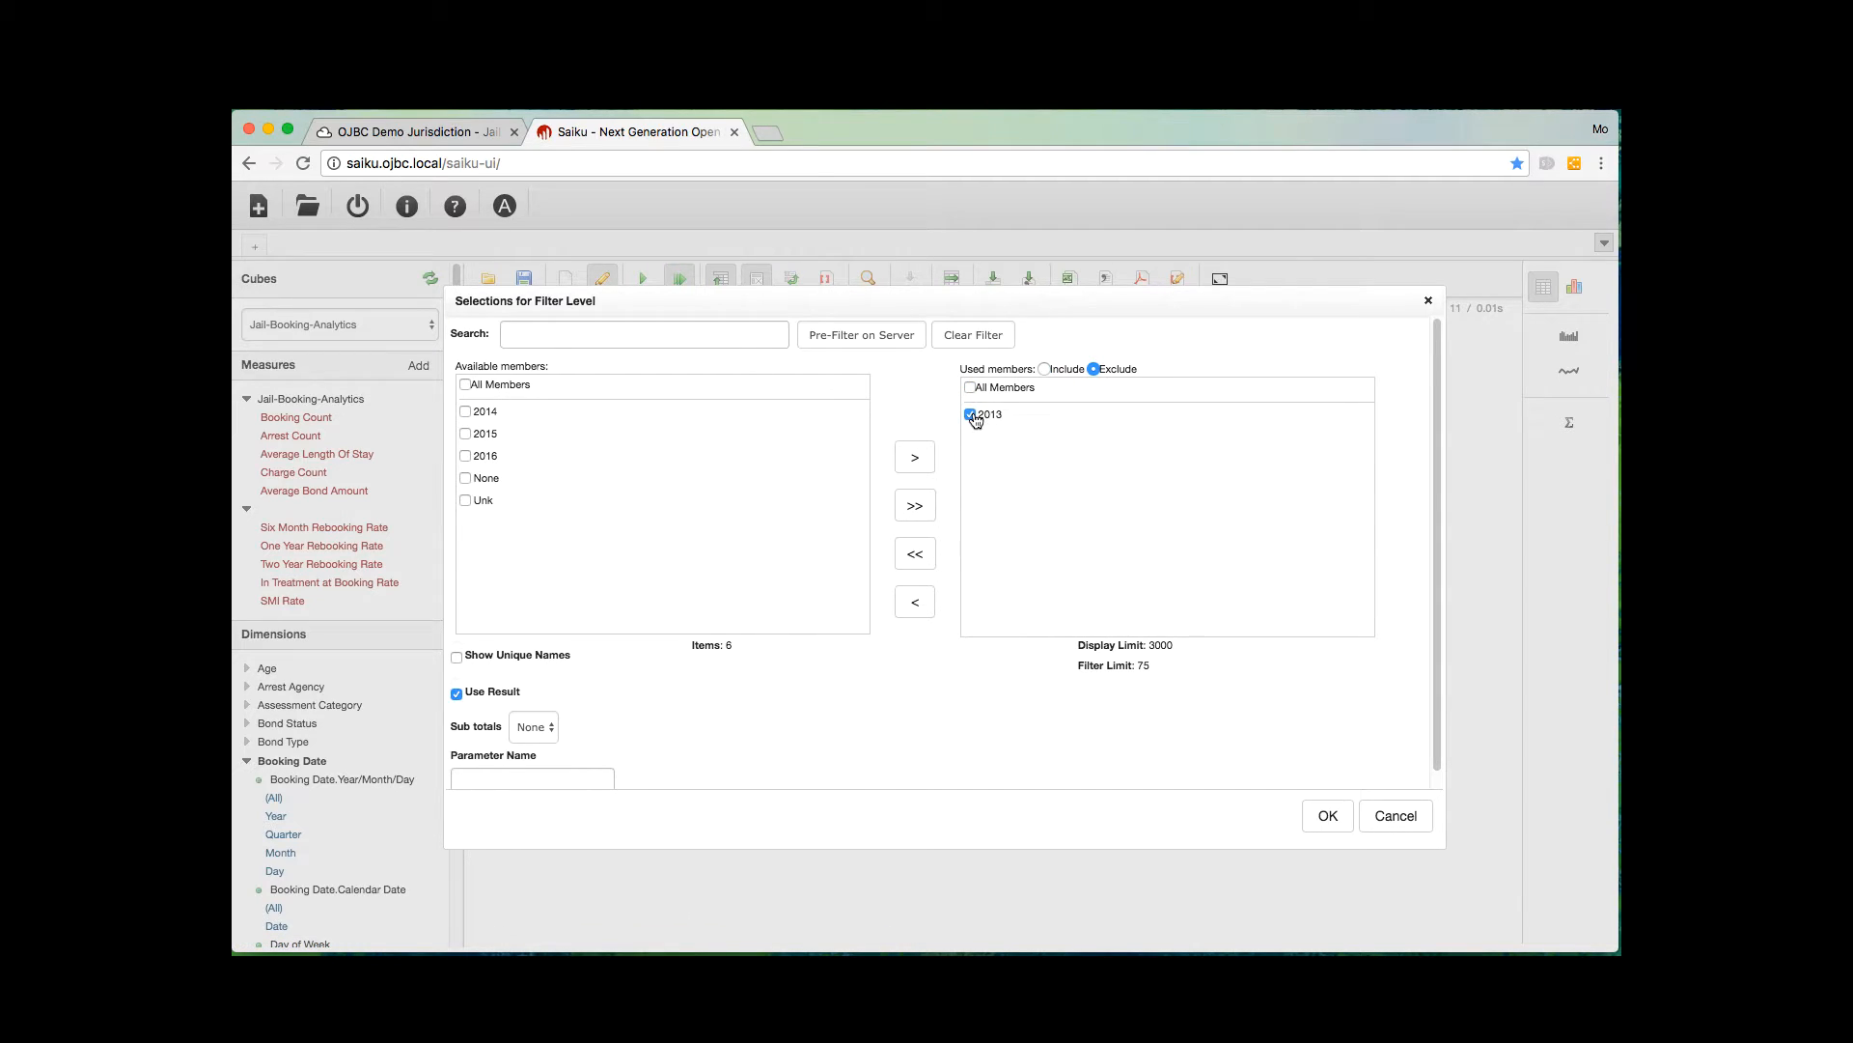
{"action": "left_click", "coordinate": [1323, 813]}
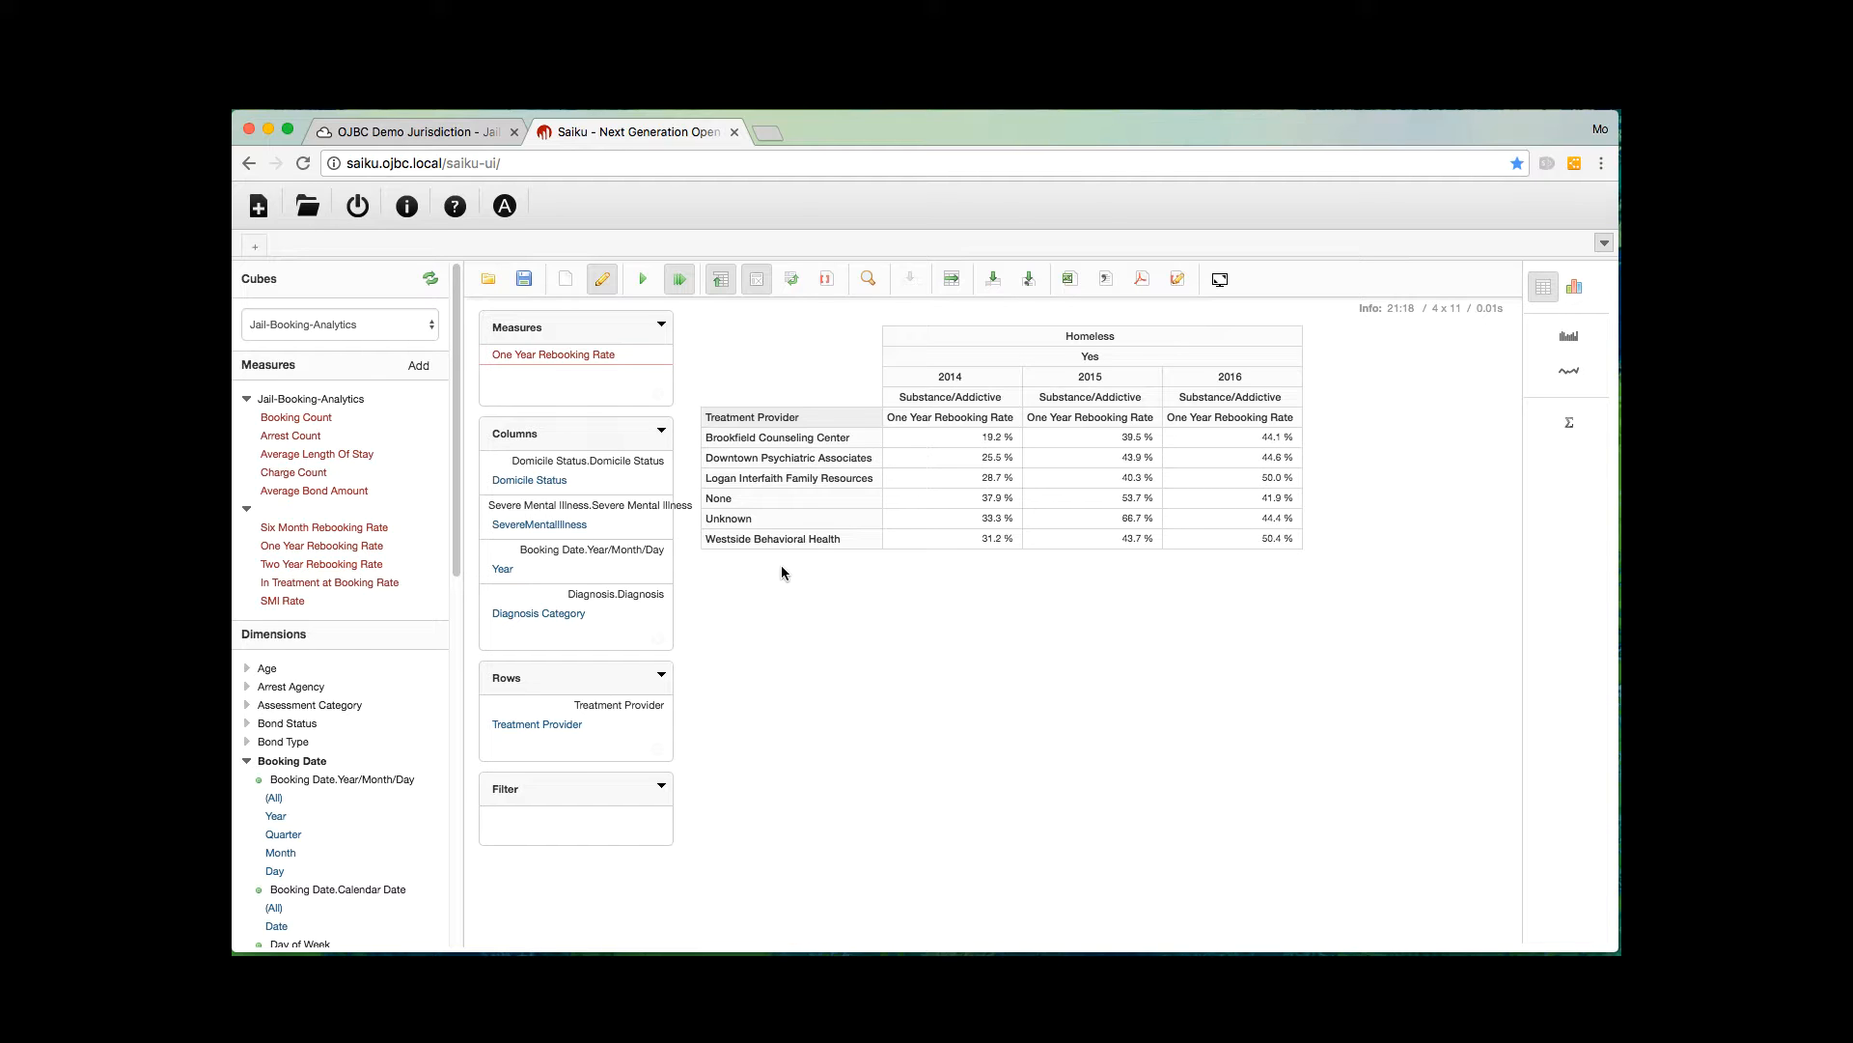
Save the query to the .saiku file in the datasources folder, entering test as the search text.
{"action": "left_click", "coordinate": [527, 282]}
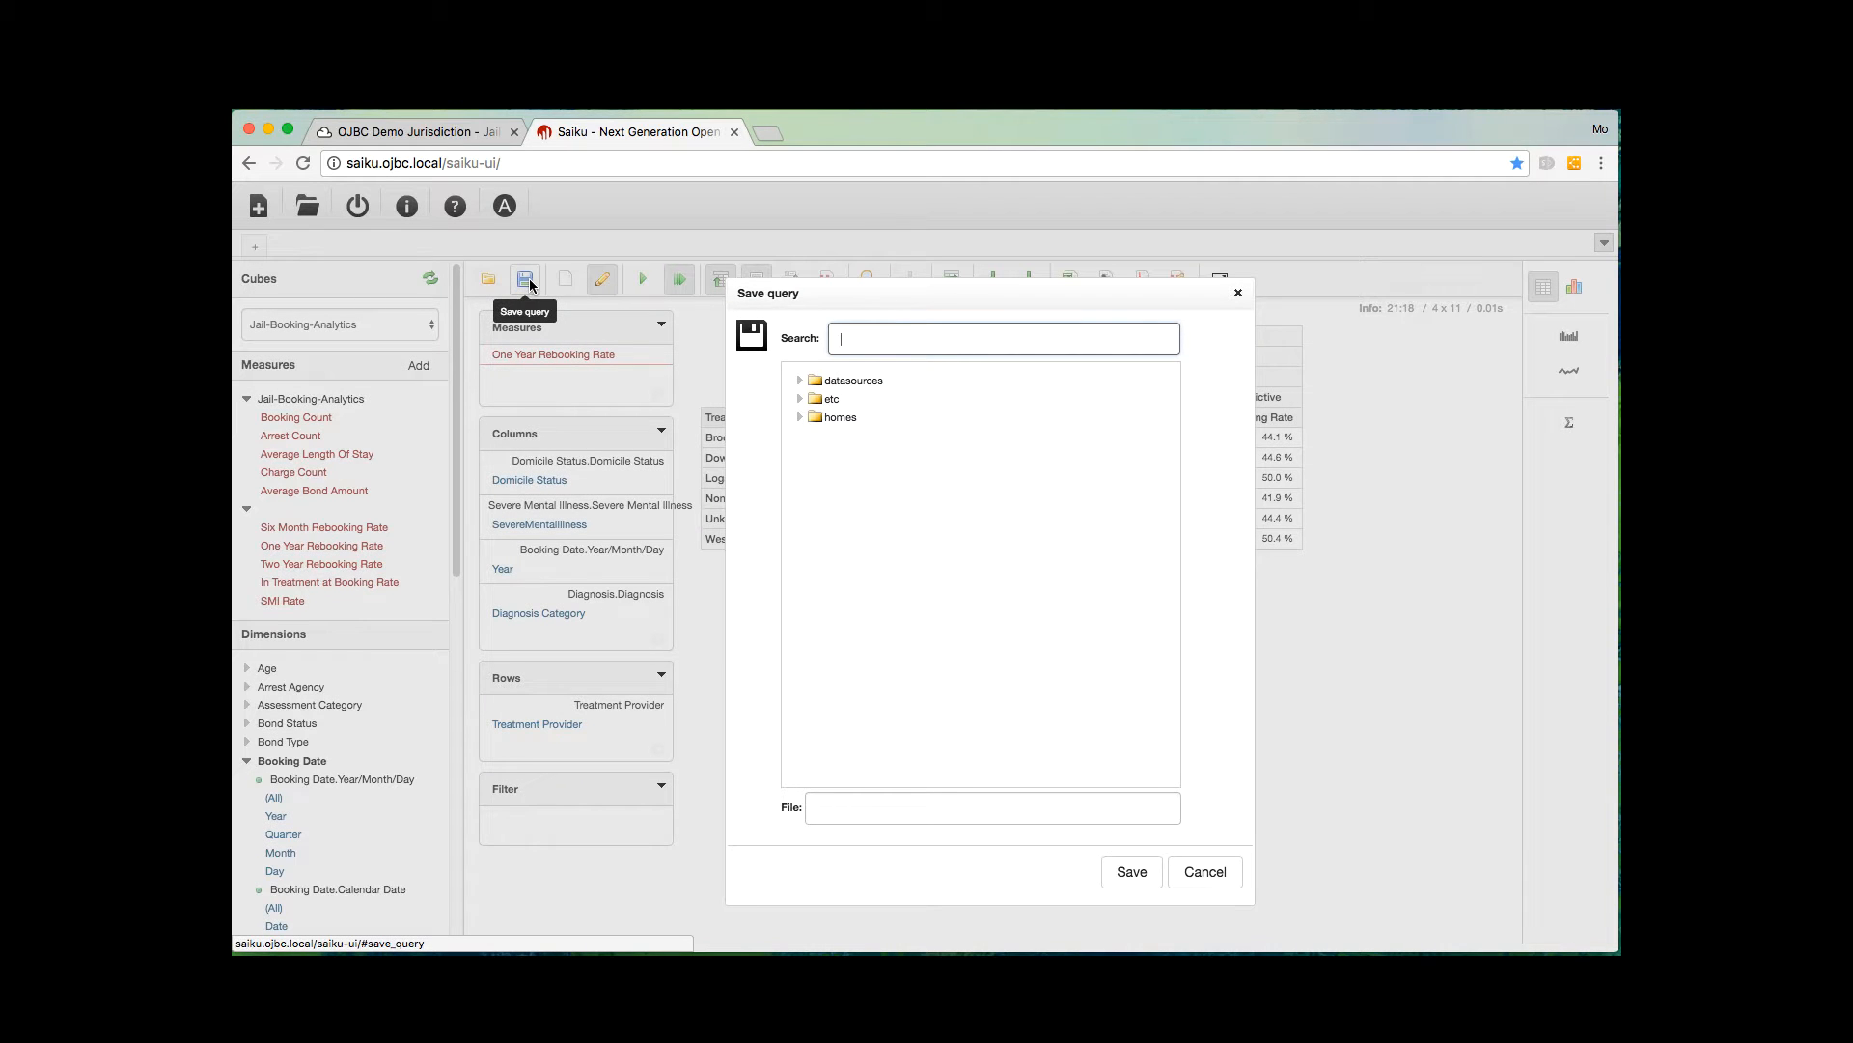
{"action": "left_click", "coordinate": [800, 384]}
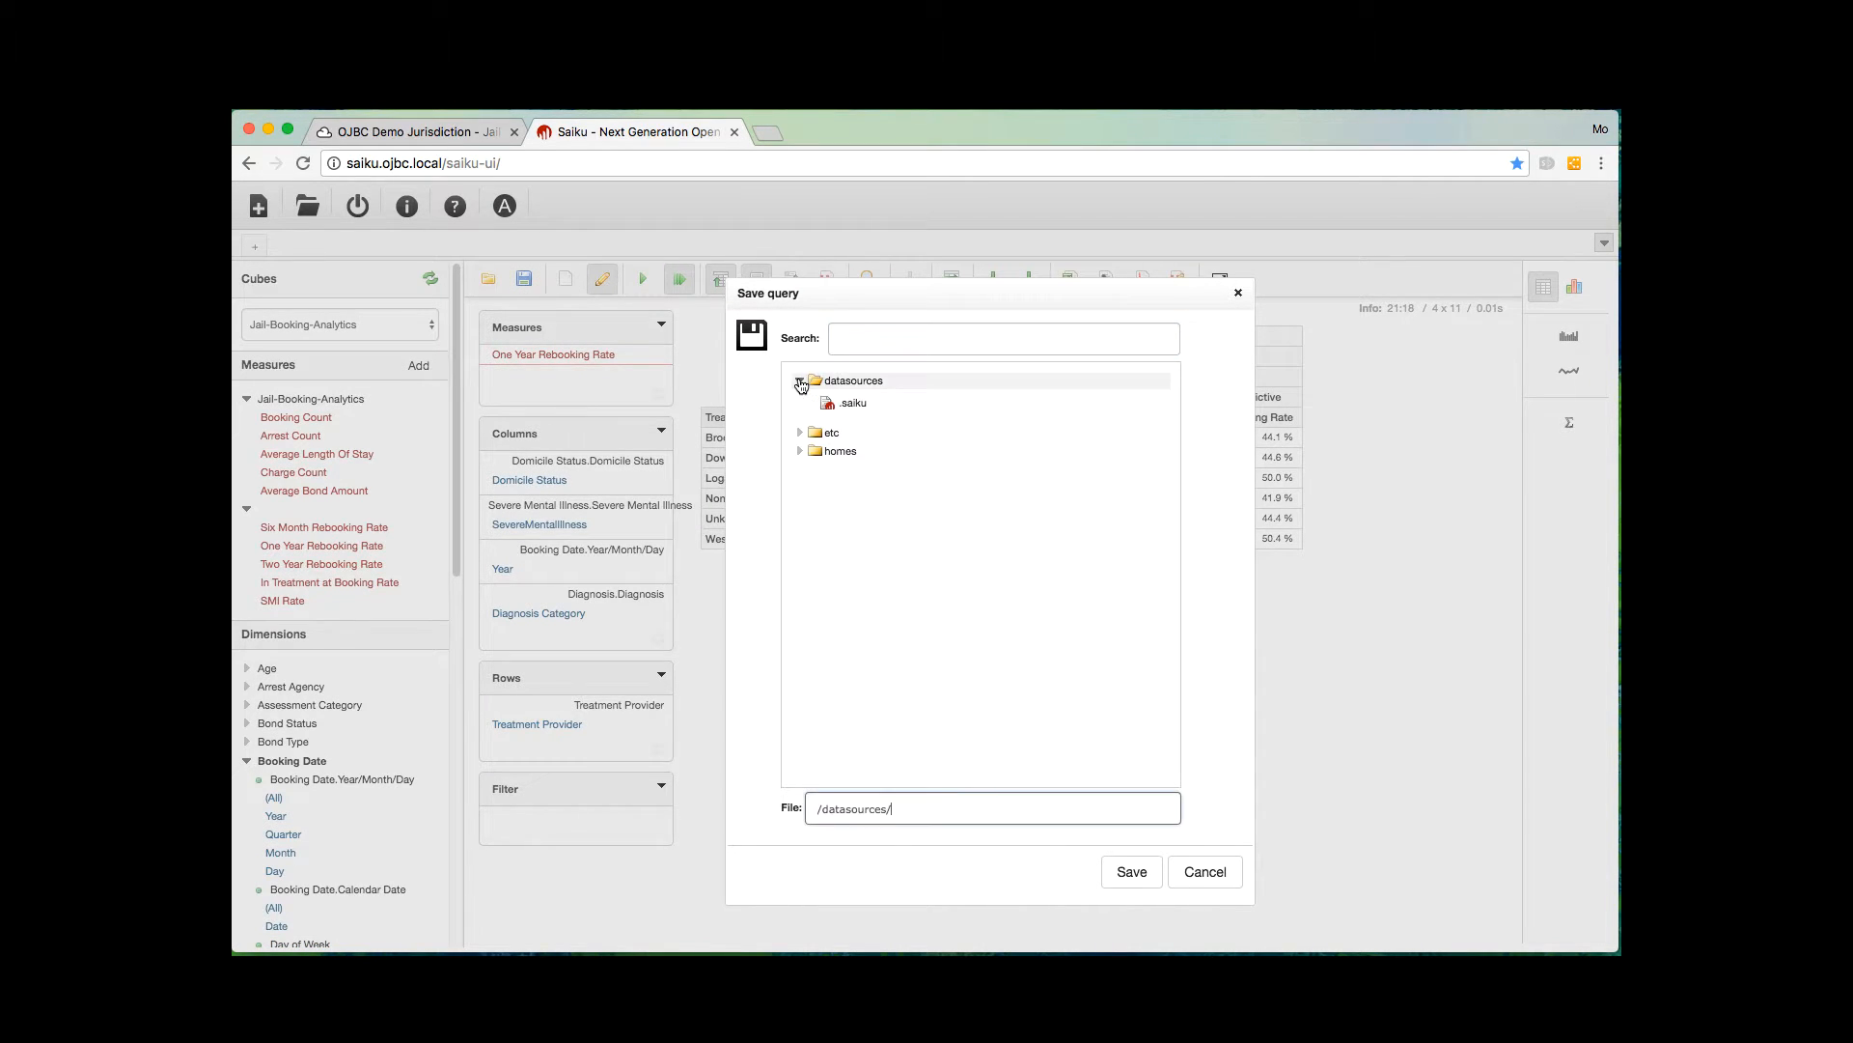
{"action": "left_click", "coordinate": [829, 404]}
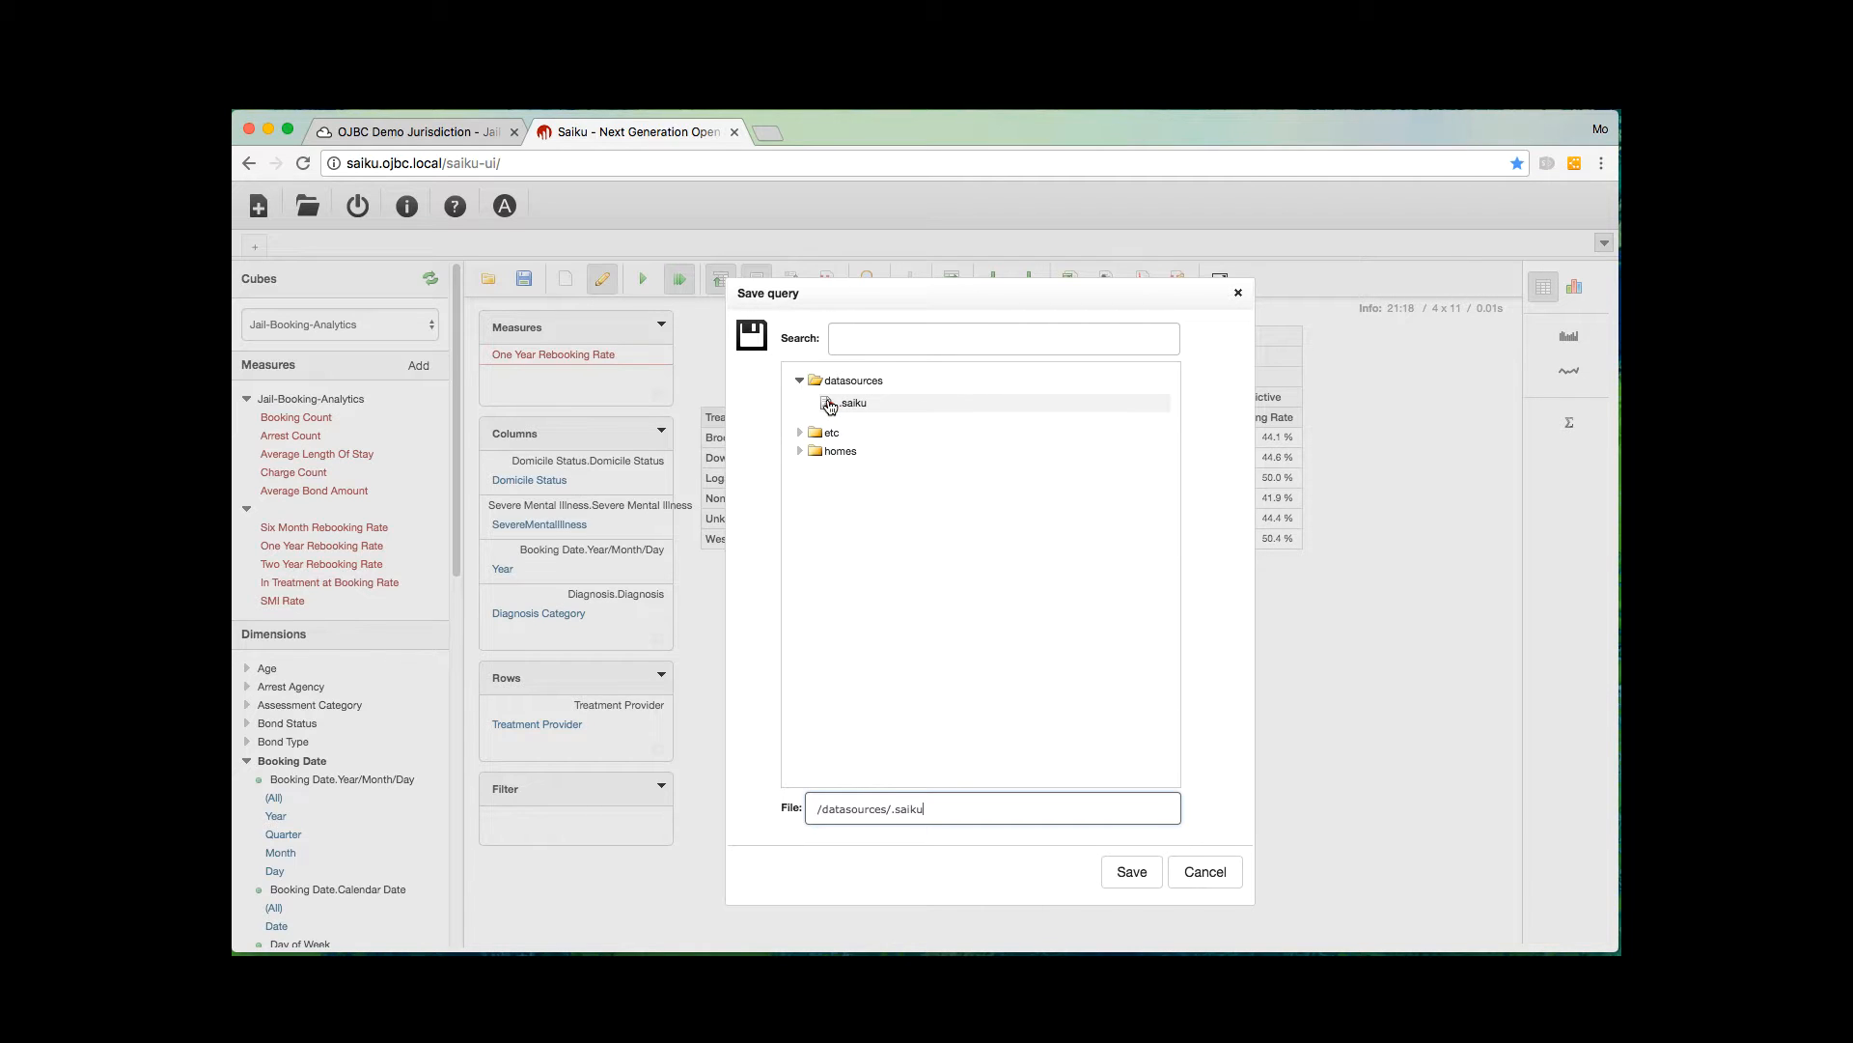
{"action": "left_click", "coordinate": [847, 344]}
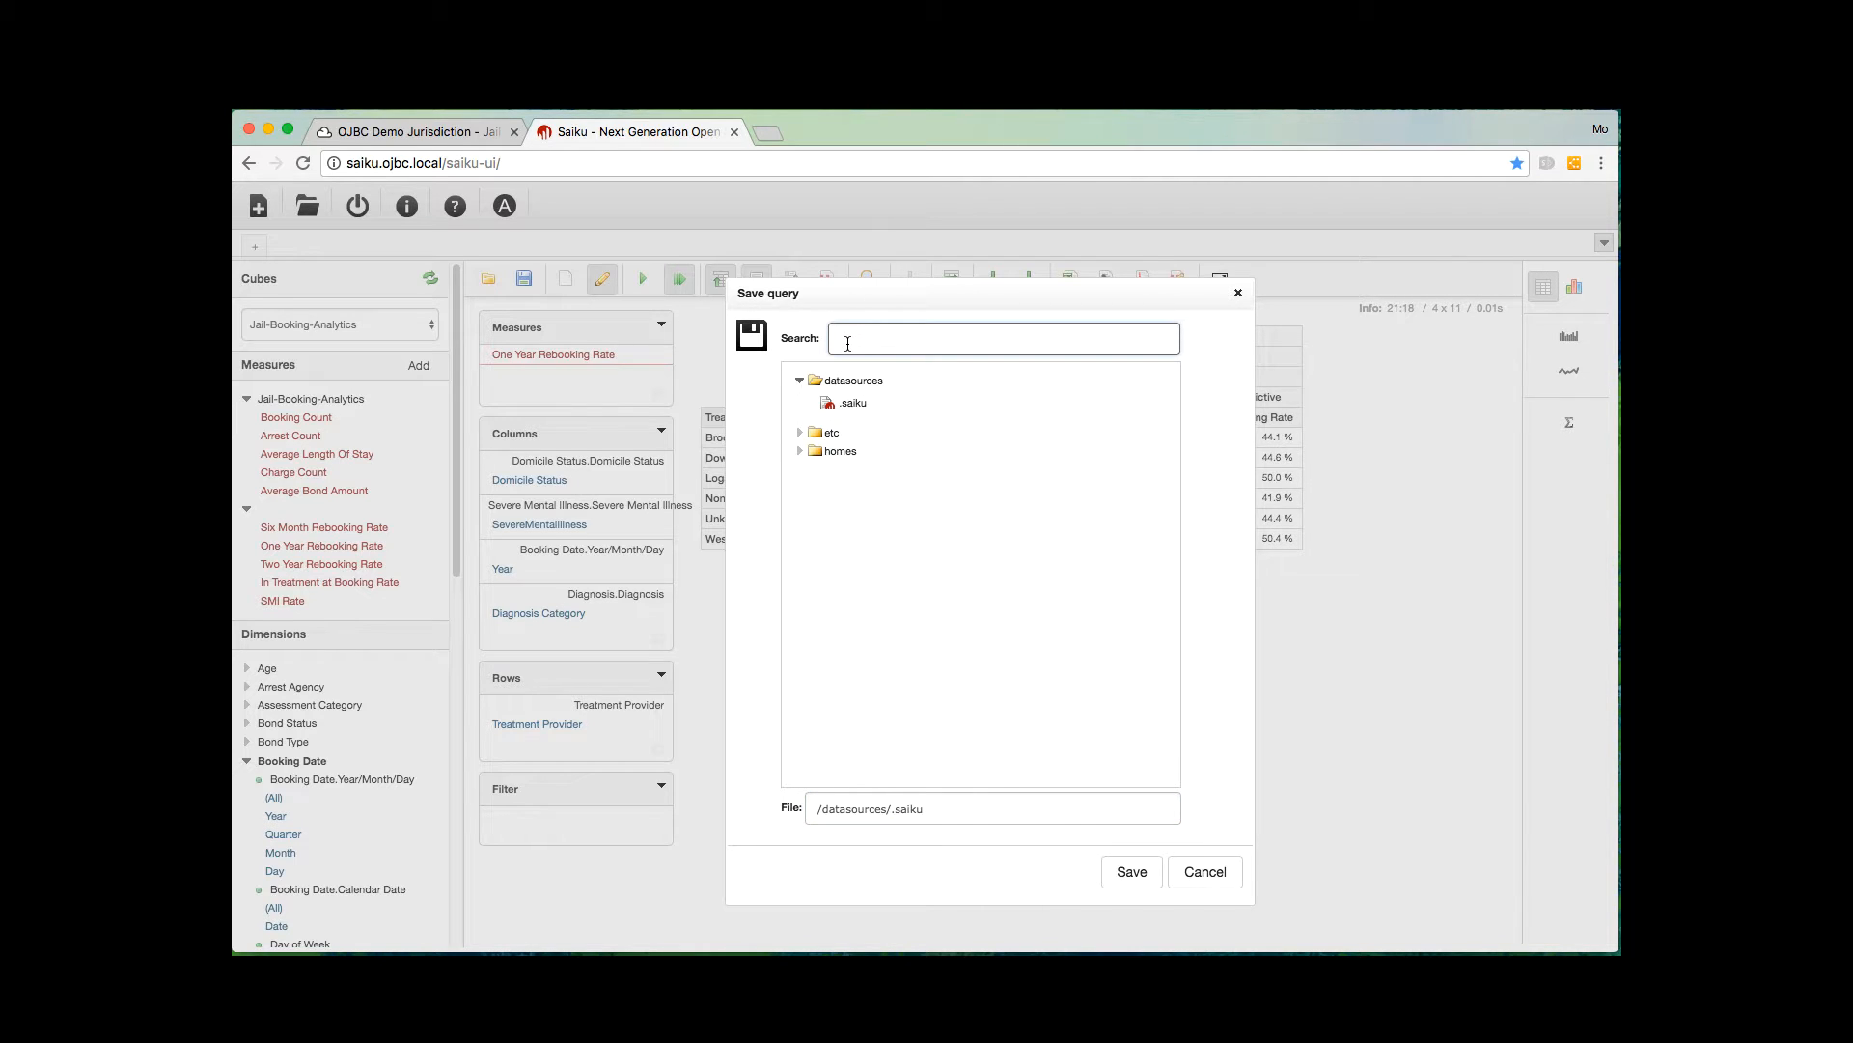
{"action": "type", "text": "test"}
{"action": "left_click", "coordinate": [1127, 869]}
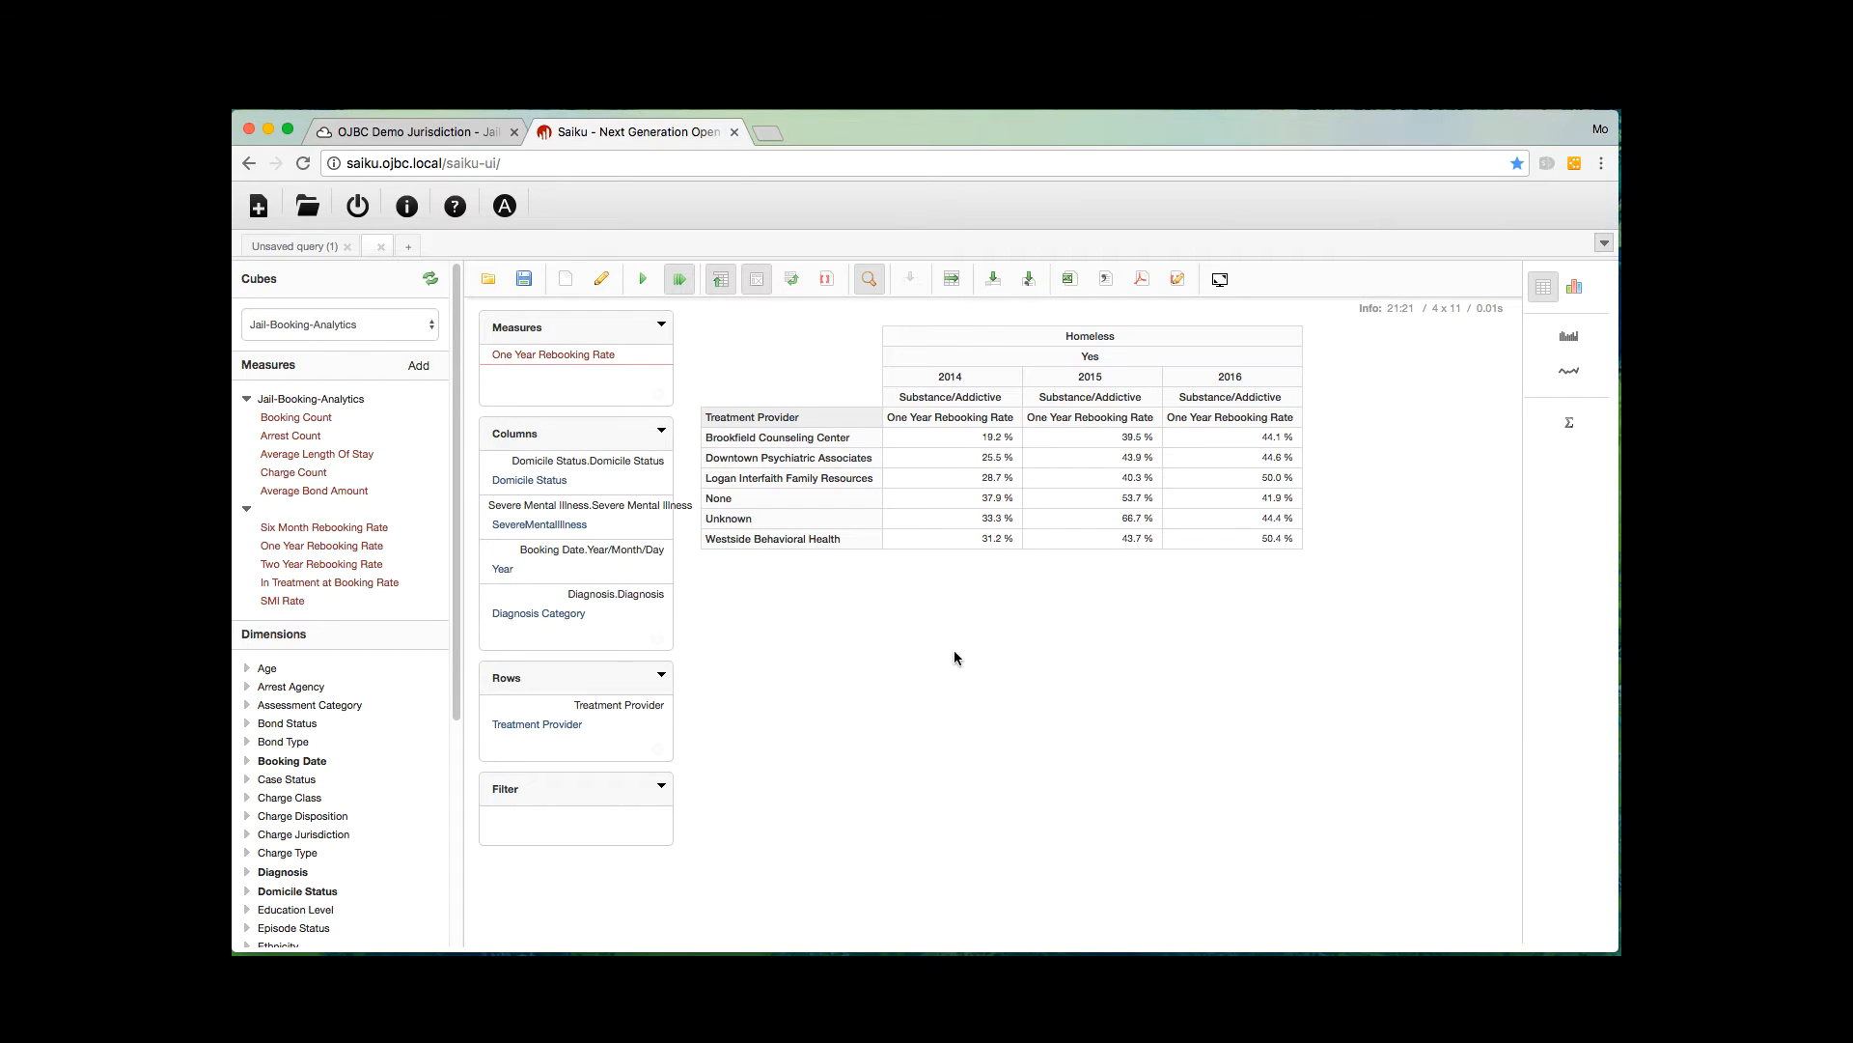
Reset the current query to an empty one and confirm the reset.
{"action": "left_click", "coordinate": [566, 284]}
{"action": "left_click", "coordinate": [998, 626]}
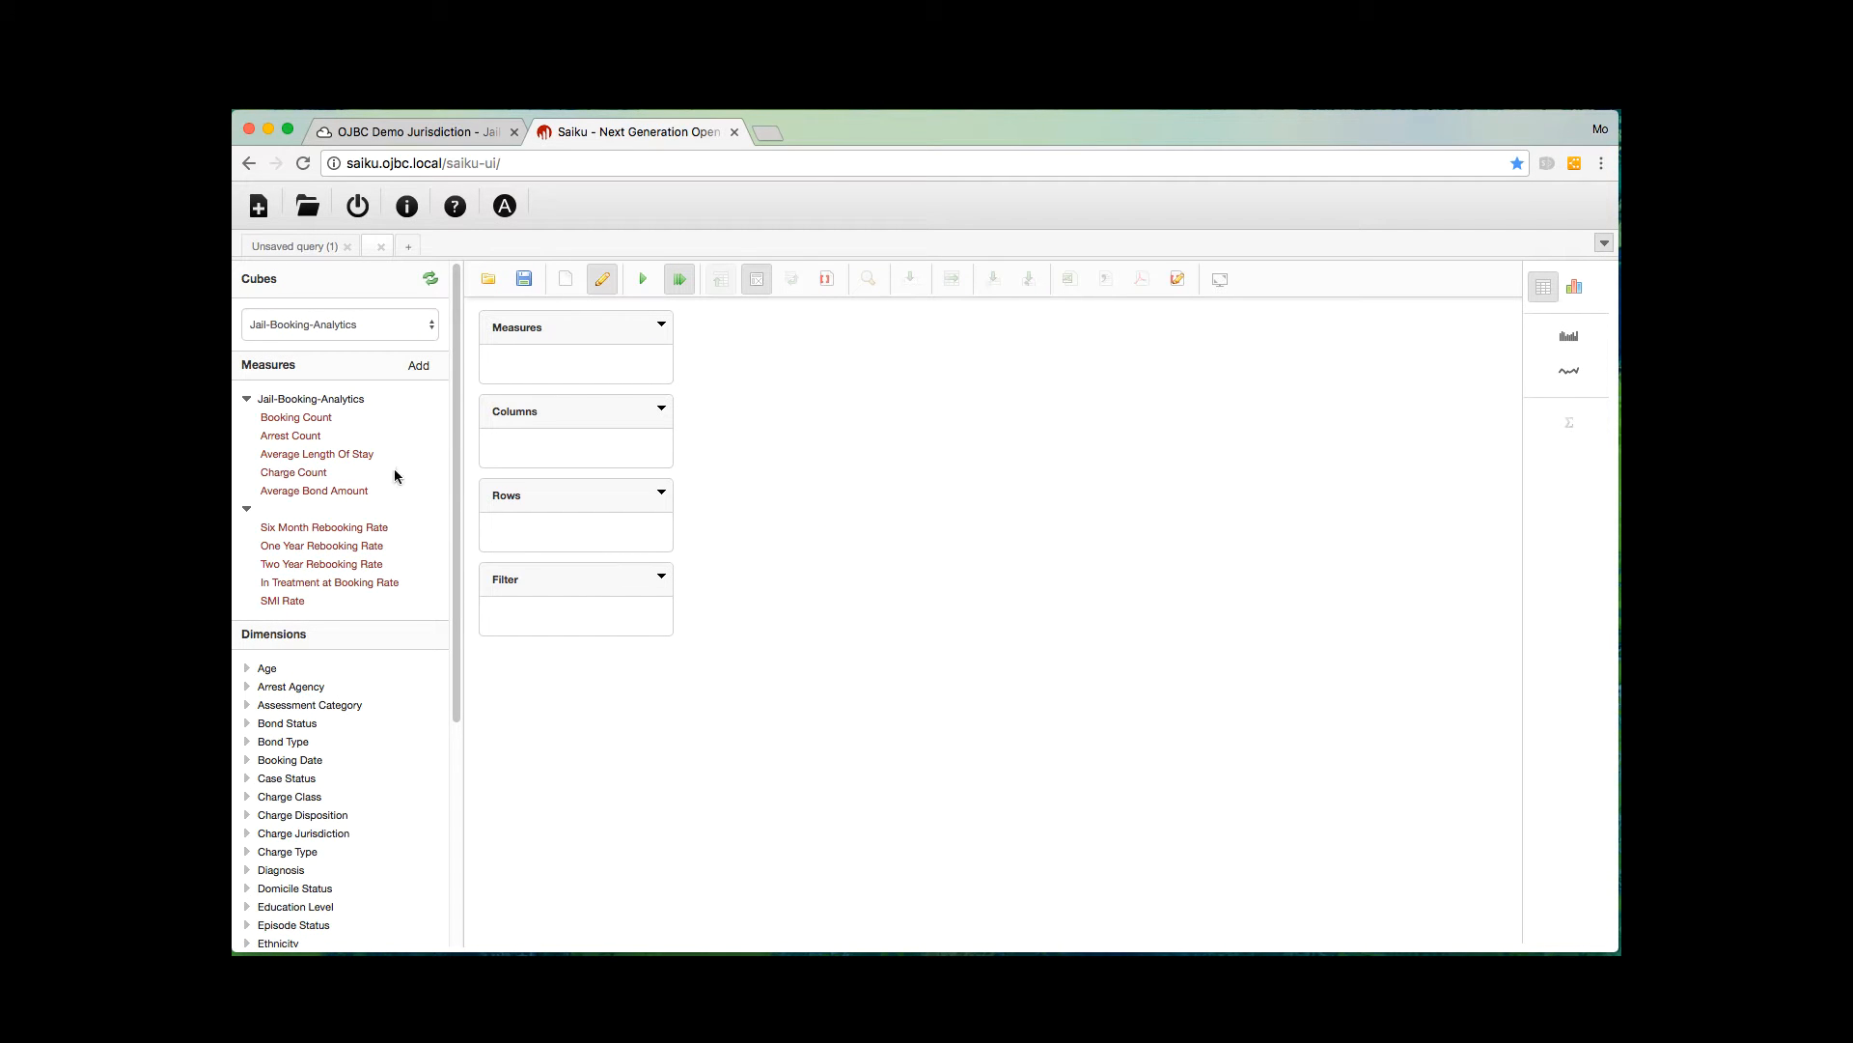
Add the Average Length Of Stay, Average Bond Amount and In Treatment at Booking Rate measures to the query.
{"action": "left_click", "coordinate": [337, 461]}
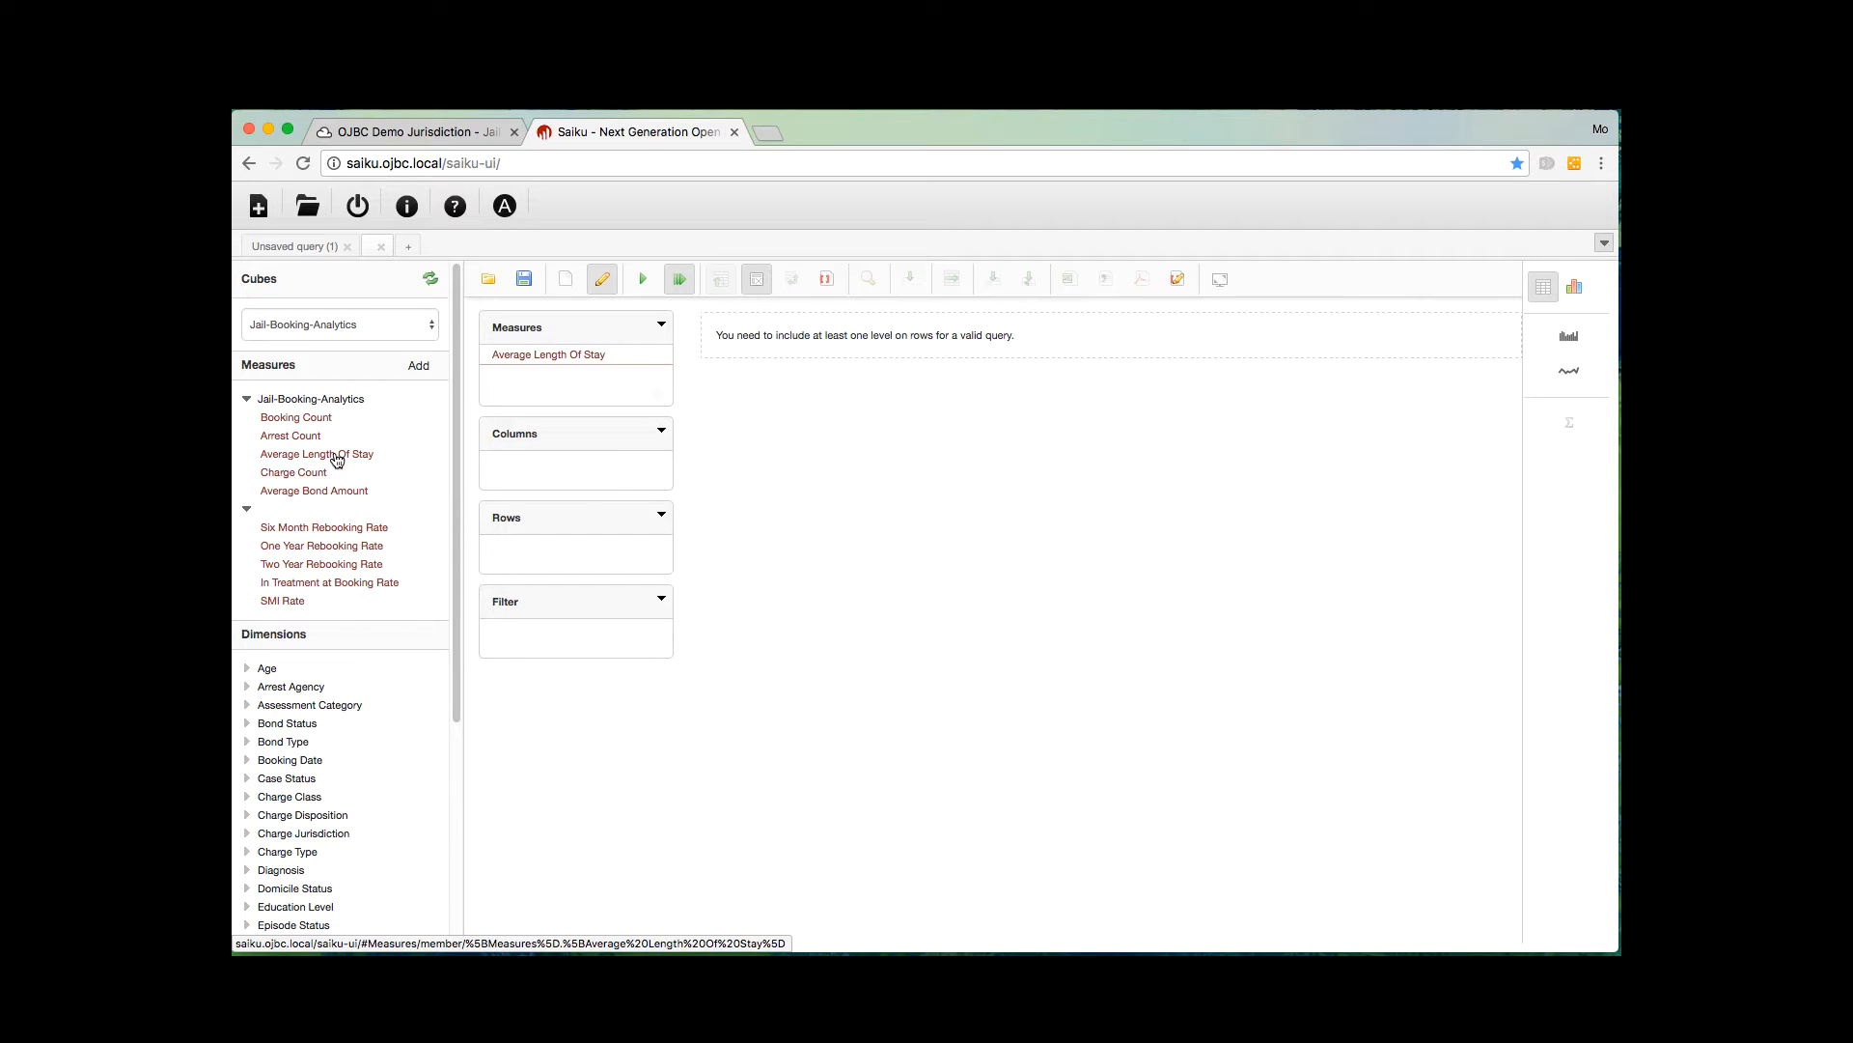
{"action": "left_click", "coordinate": [333, 495]}
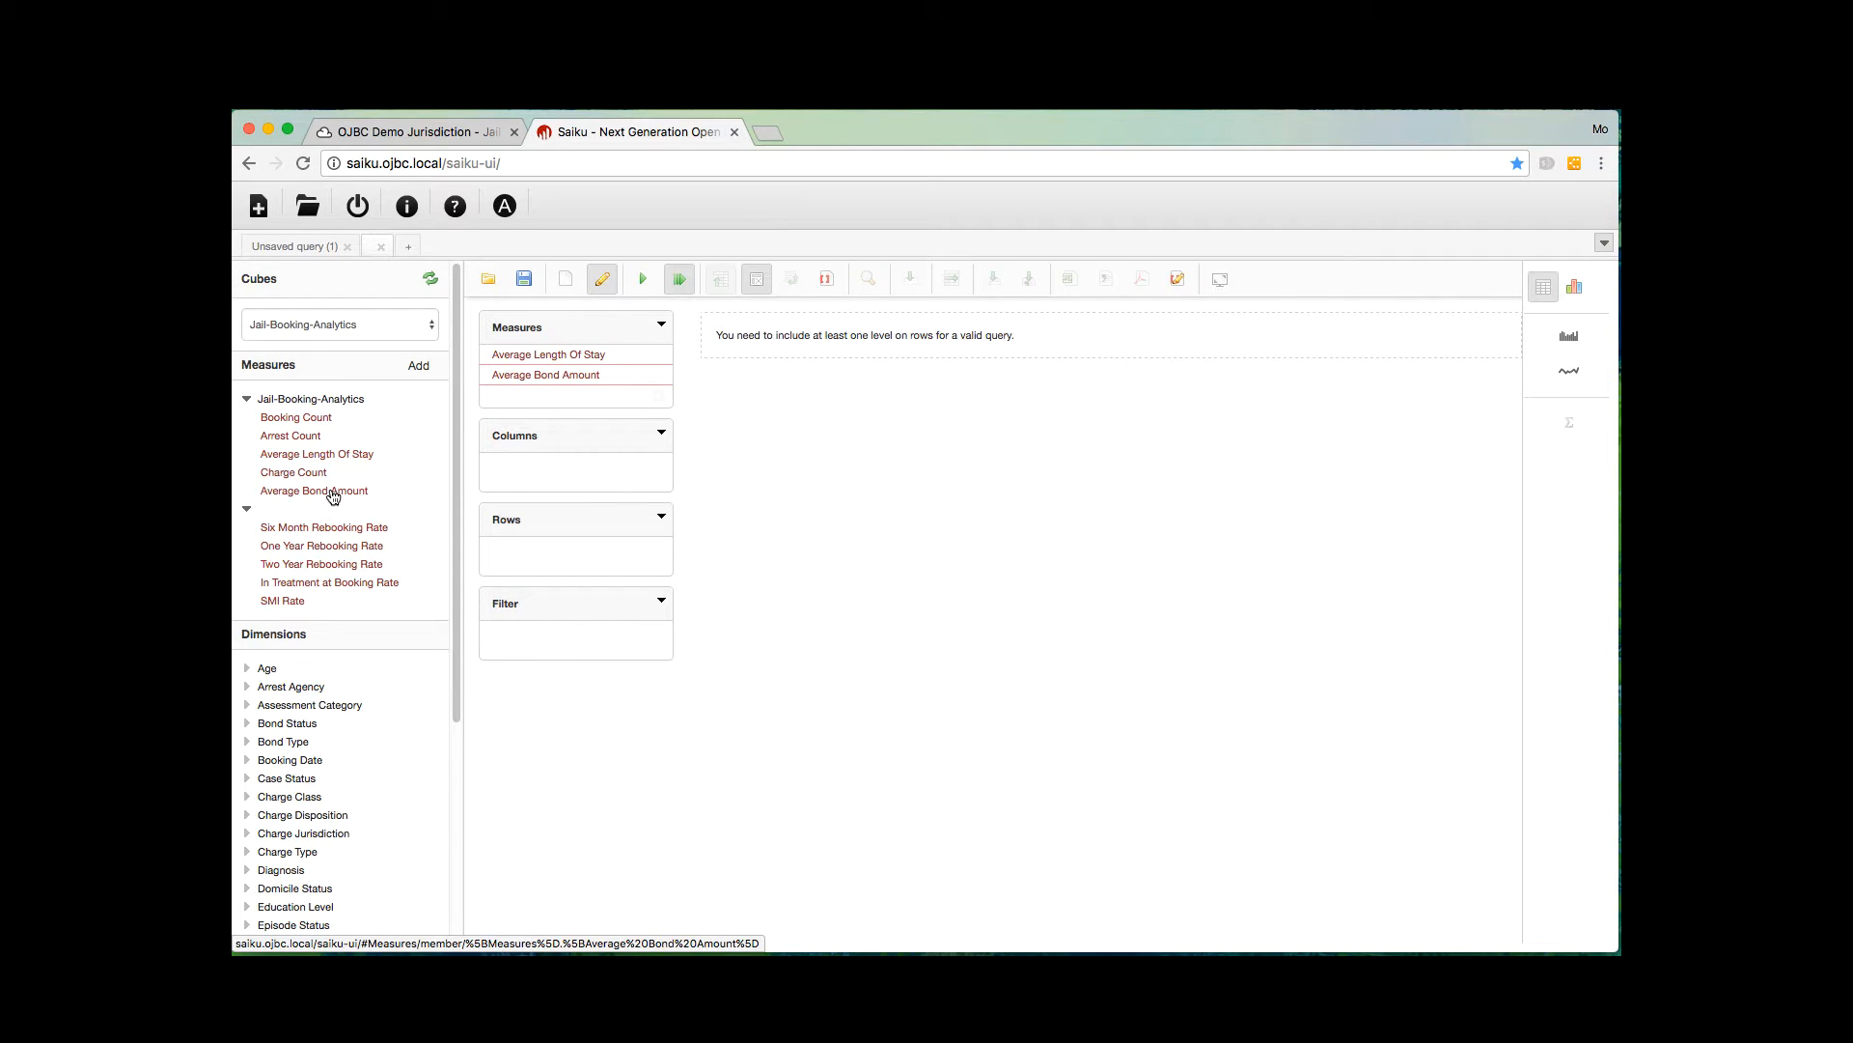
{"action": "left_click", "coordinate": [321, 583]}
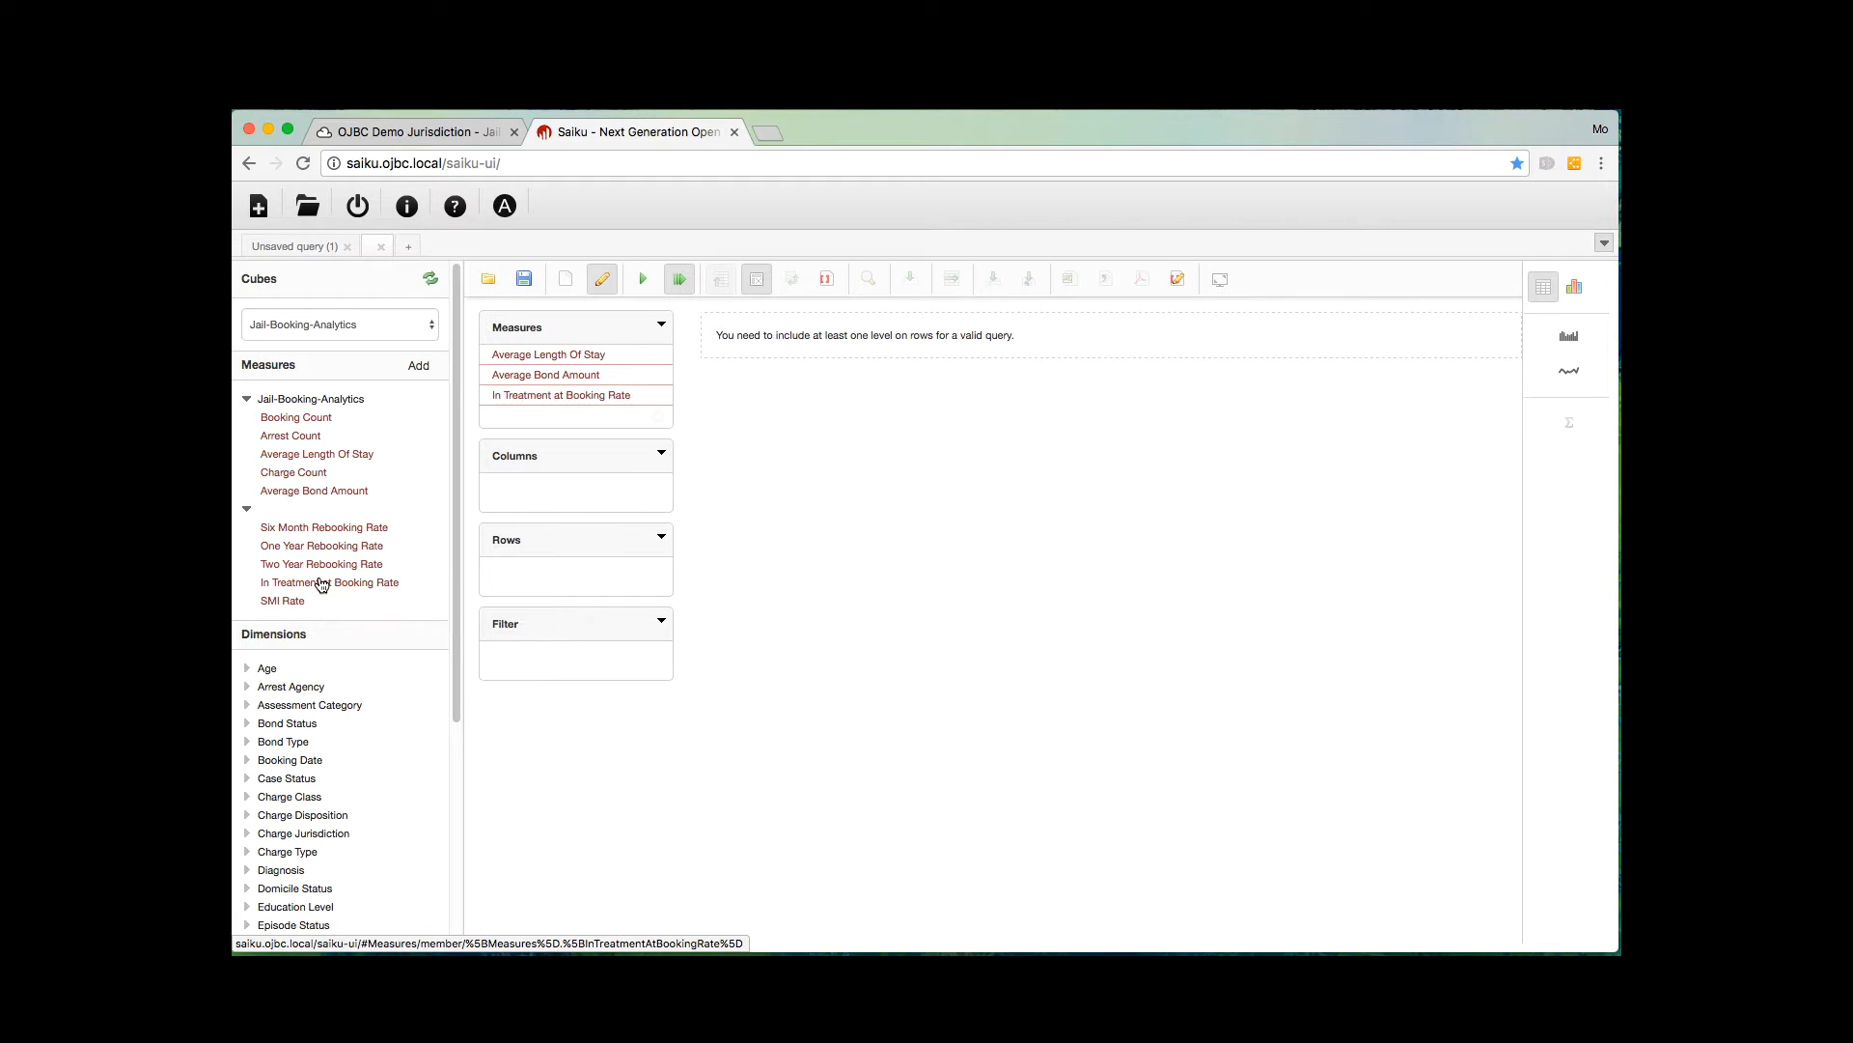
Try the Assessment Category level as the row breakdown and remove it from the rows again.
{"action": "scroll", "coordinate": [380, 756], "scroll_direction": "down", "scroll_amount": 4}
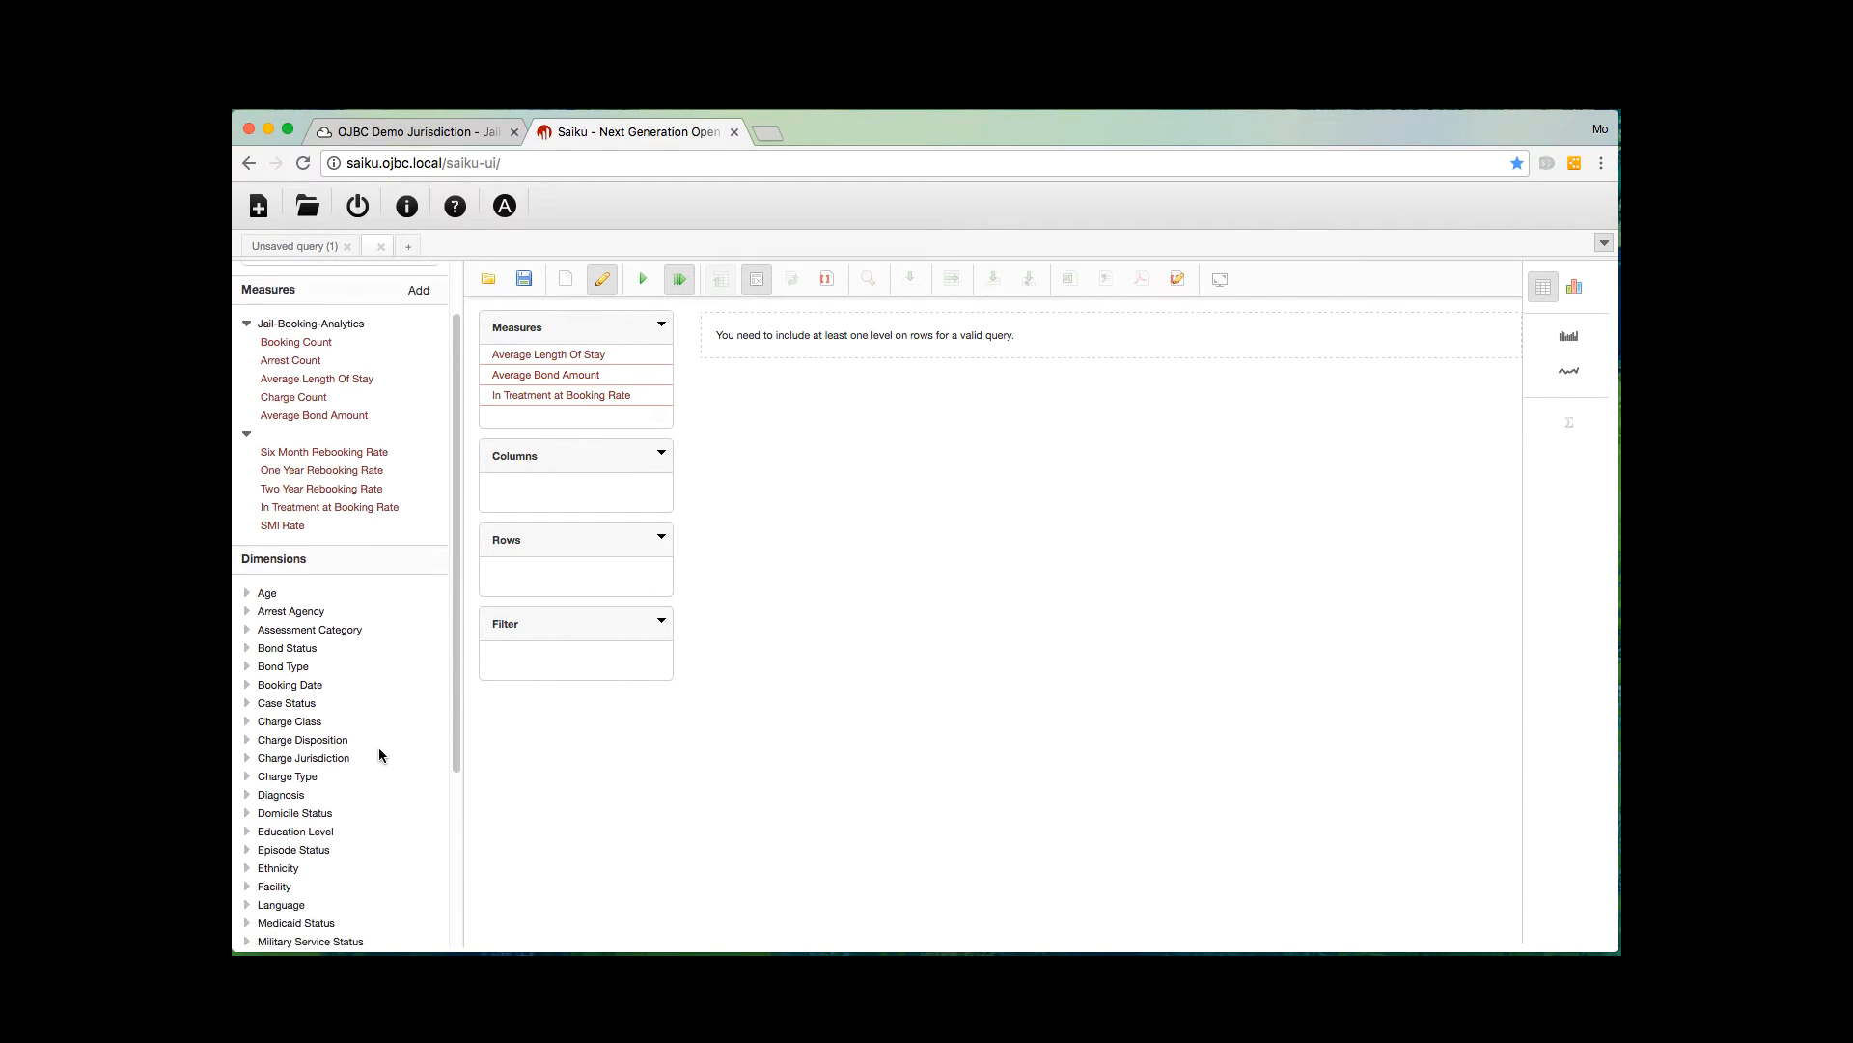
{"action": "scroll", "coordinate": [355, 653], "scroll_direction": "down", "scroll_amount": 2}
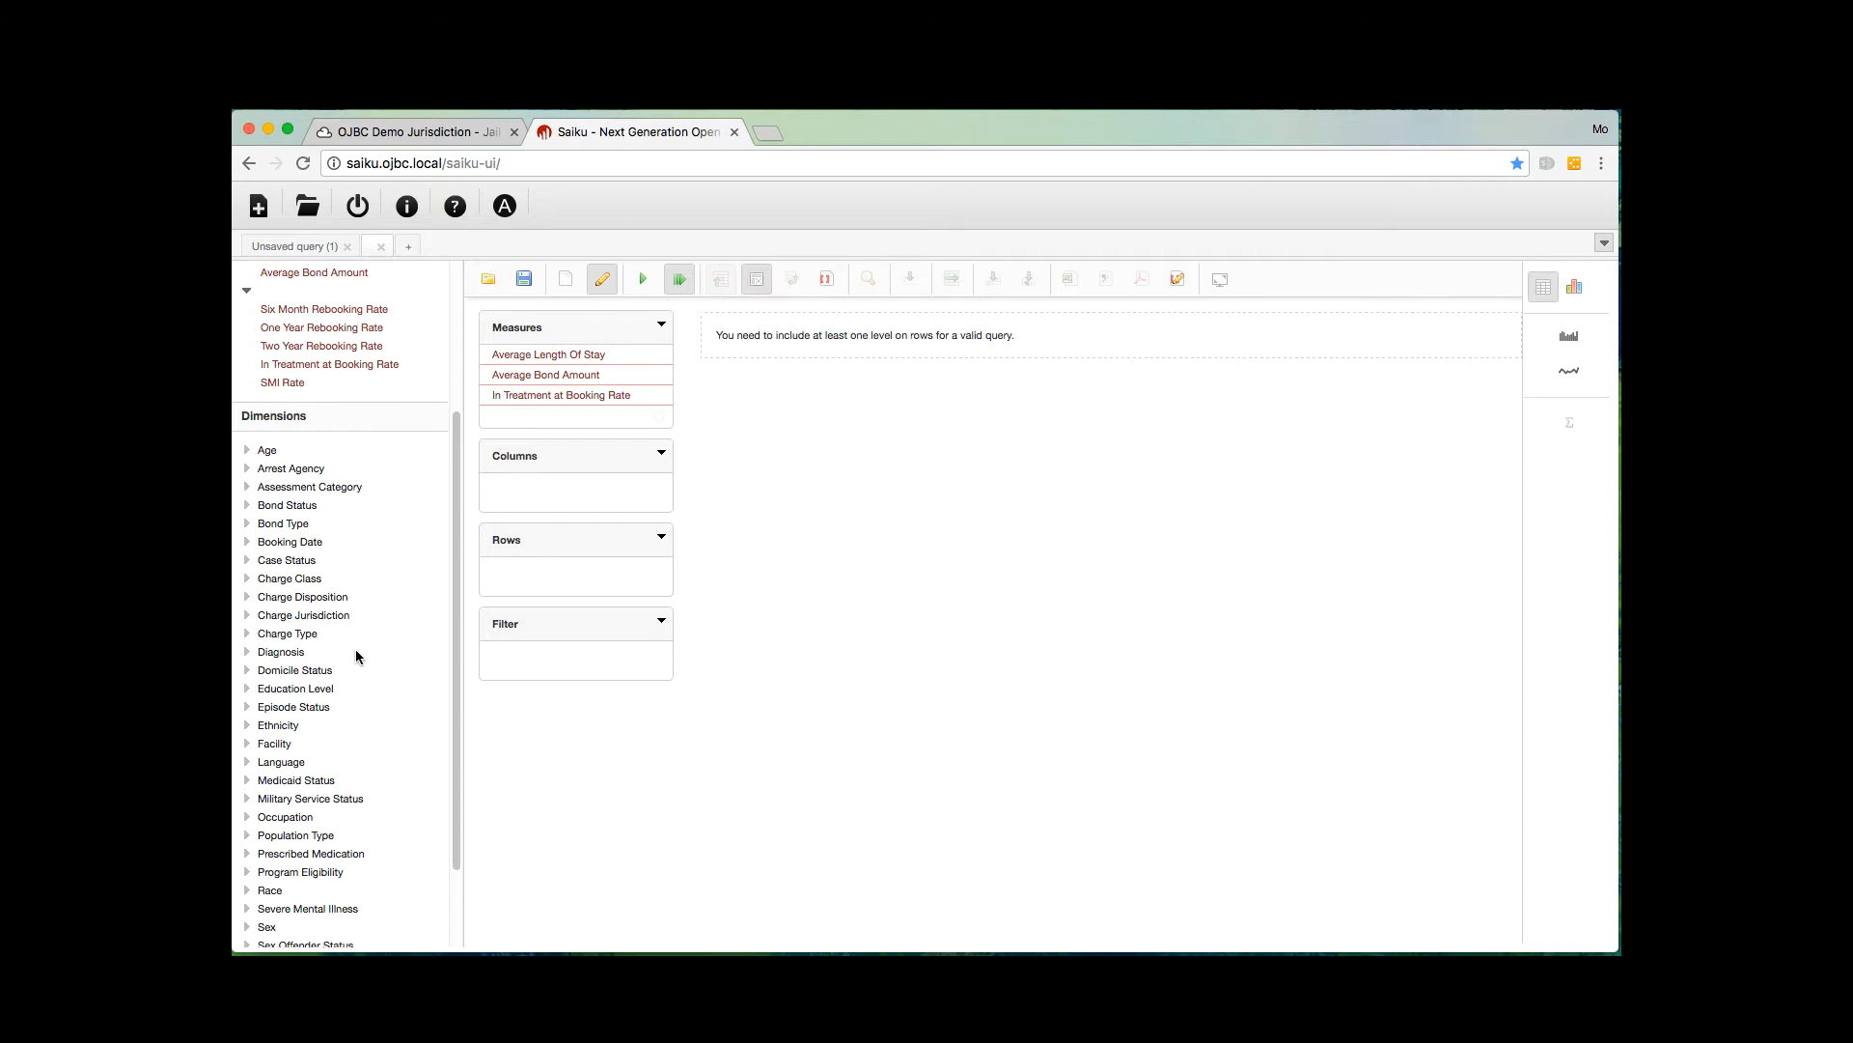
{"action": "left_click", "coordinate": [247, 458]}
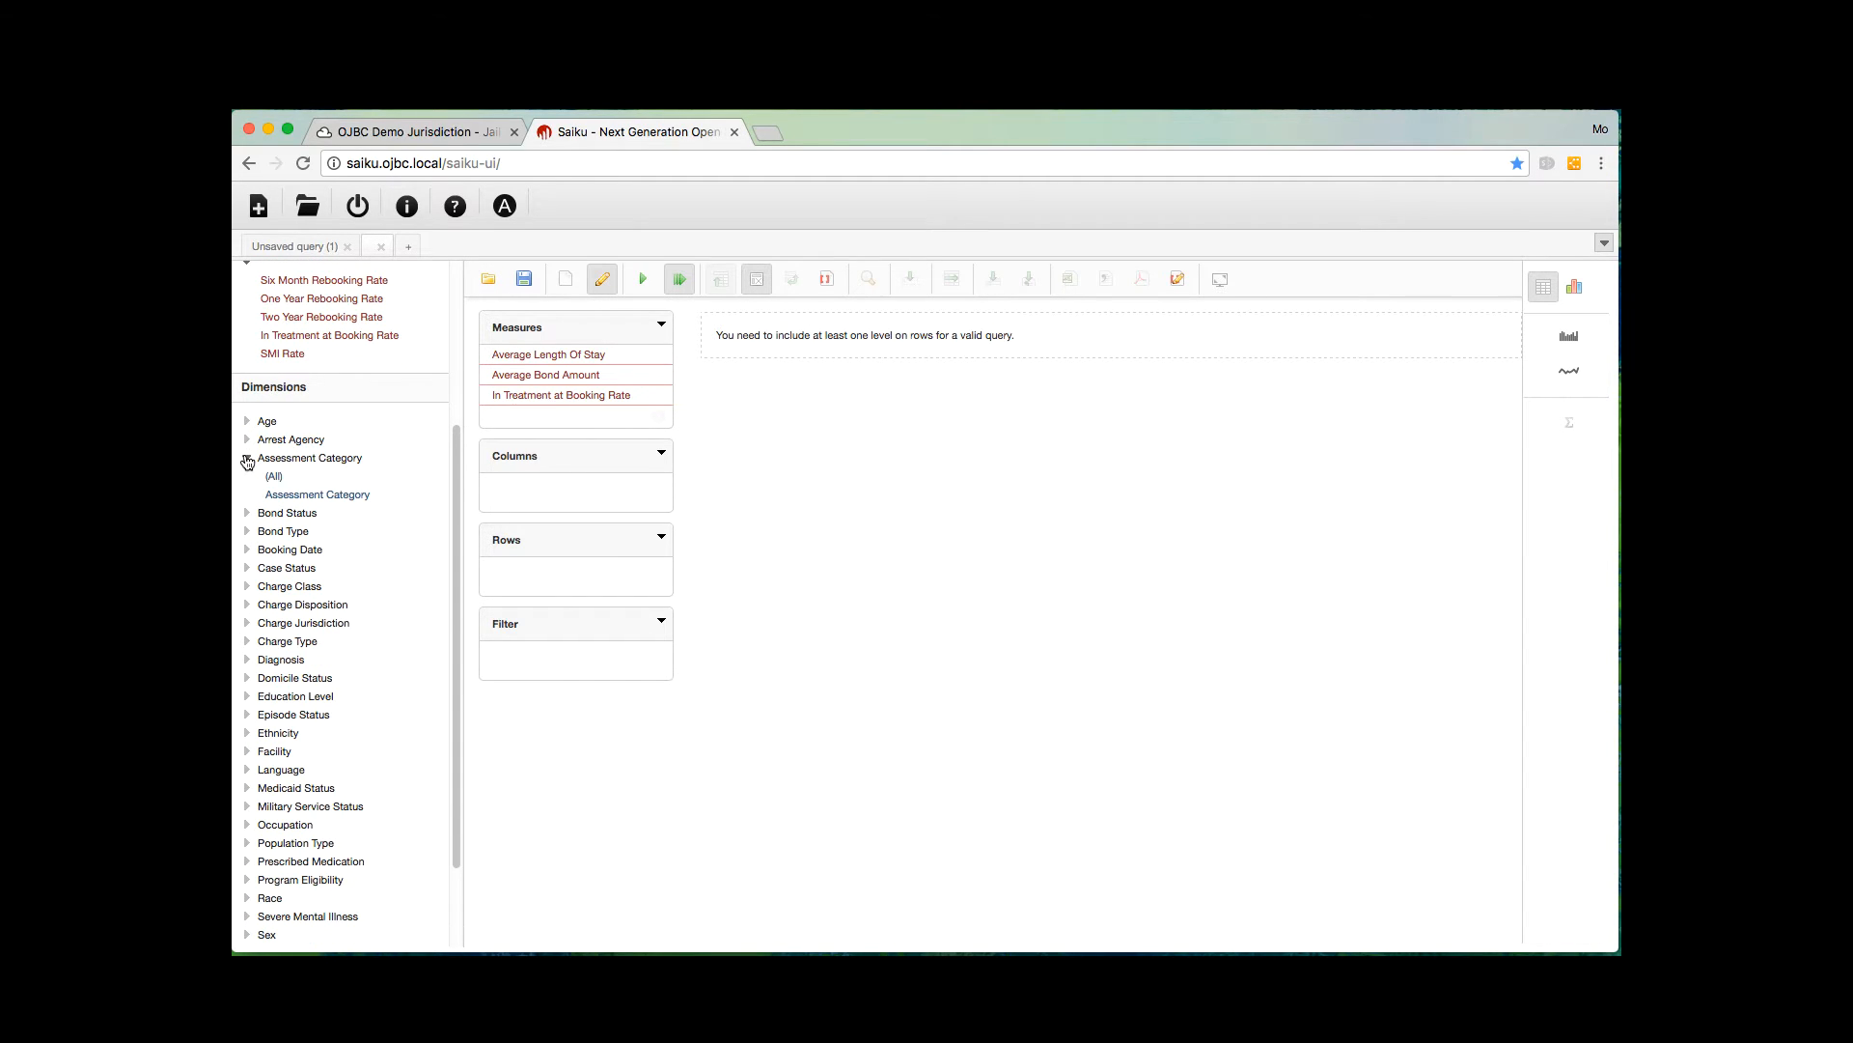
{"action": "left_click", "coordinate": [299, 496]}
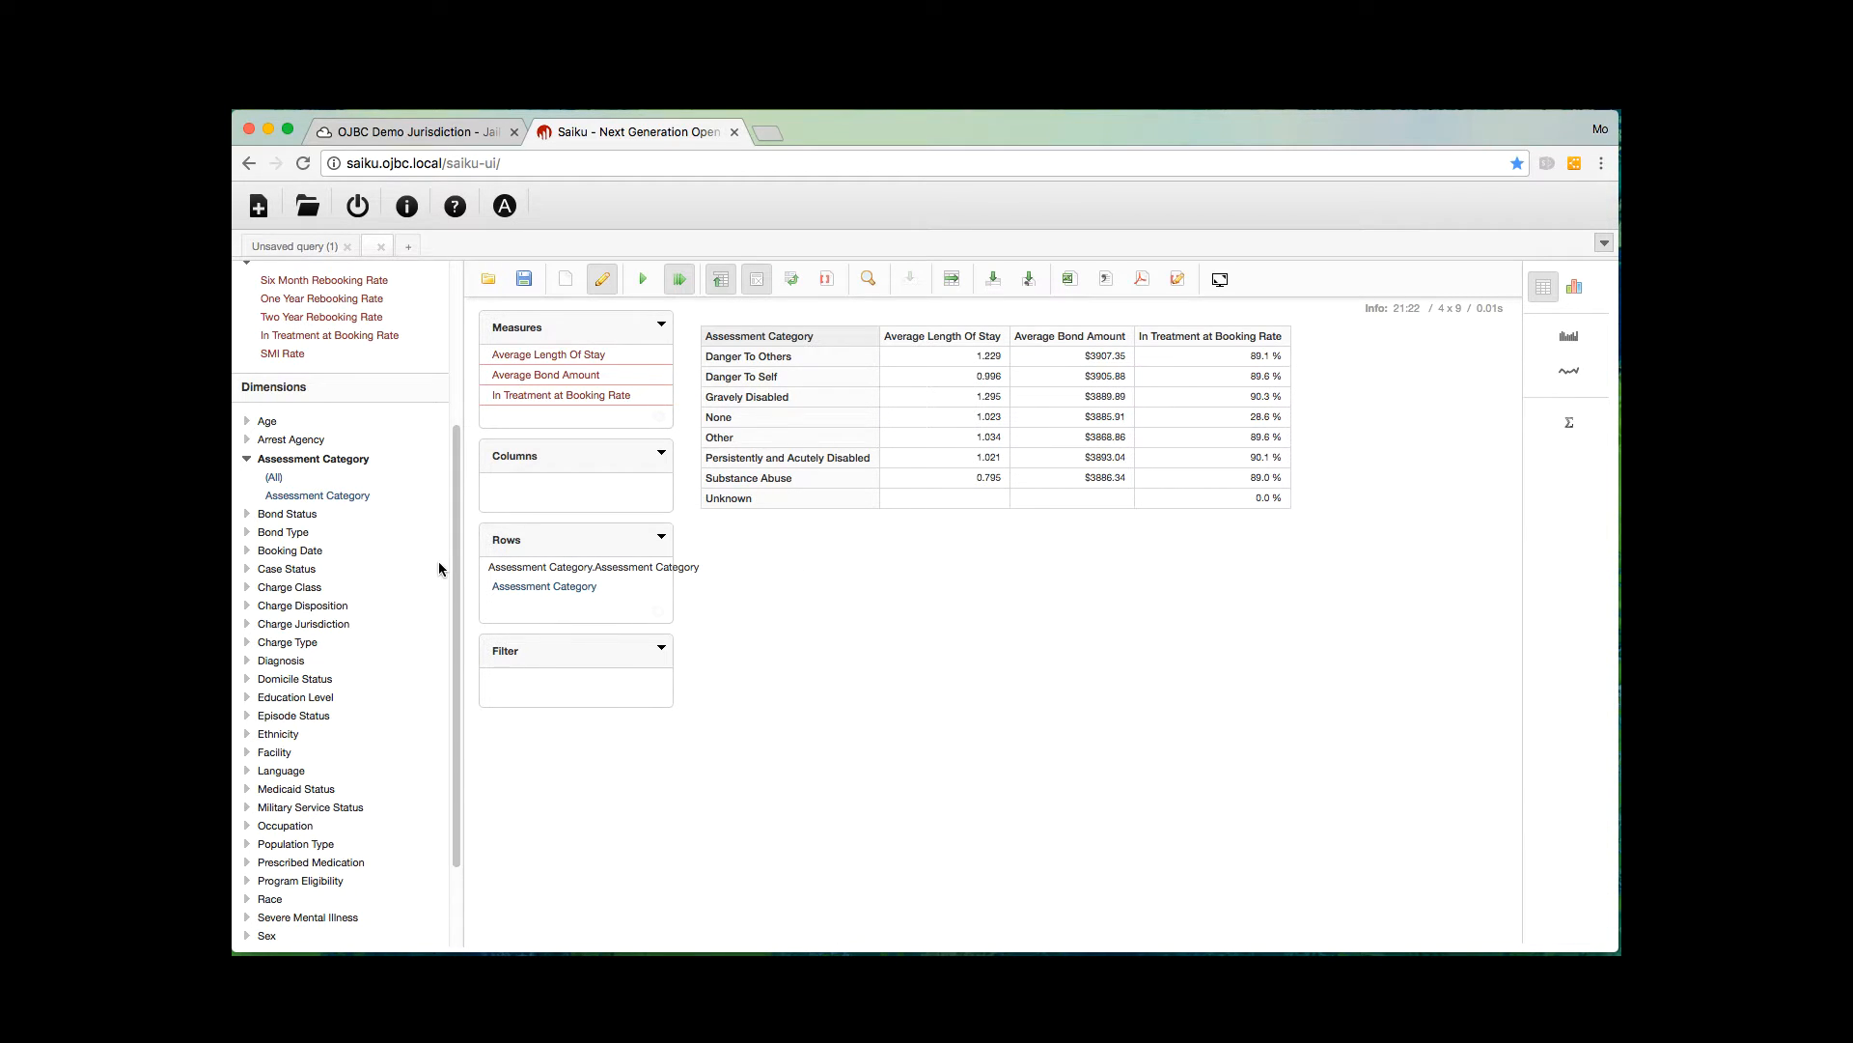
{"action": "left_click_drag", "start_coordinate": [641, 604], "coordinate": [650, 617]}
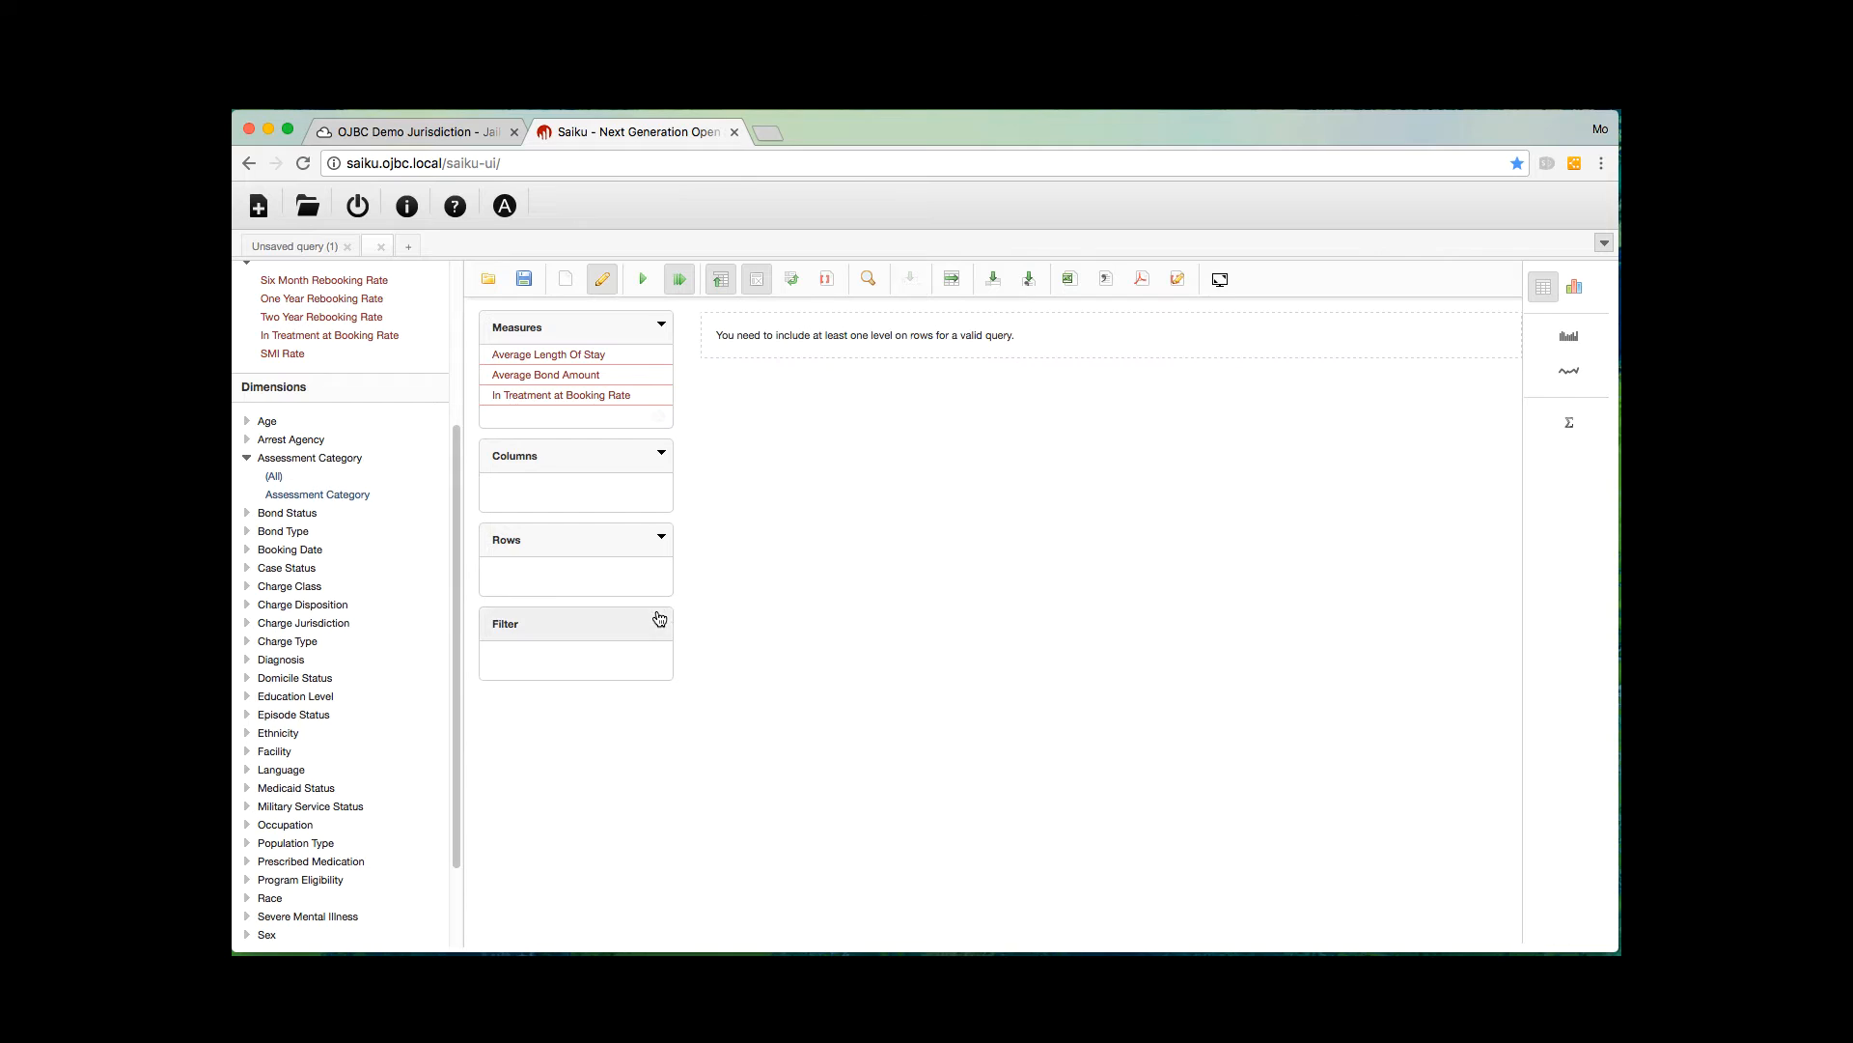
Try the ChargeType level as the row breakdown and take it back off the rows.
{"action": "left_click", "coordinate": [288, 643]}
{"action": "left_click", "coordinate": [298, 678]}
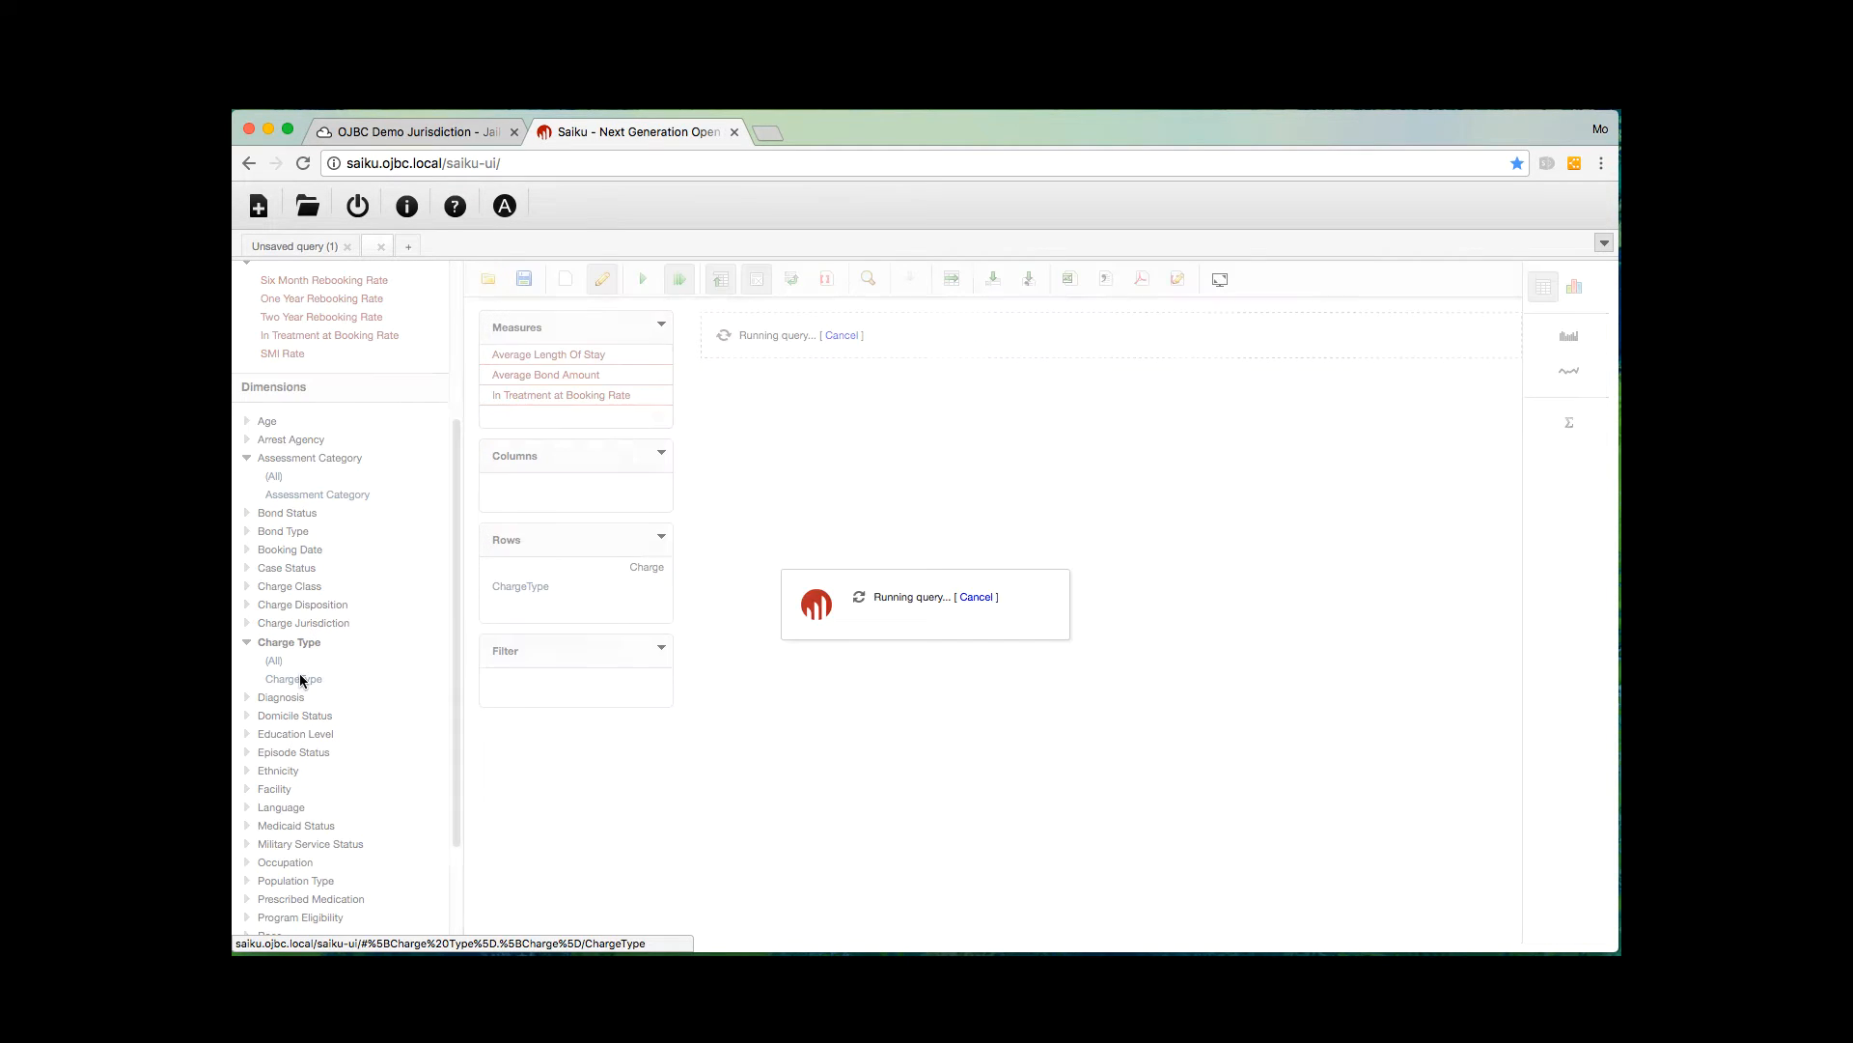
{"action": "left_click", "coordinate": [654, 614]}
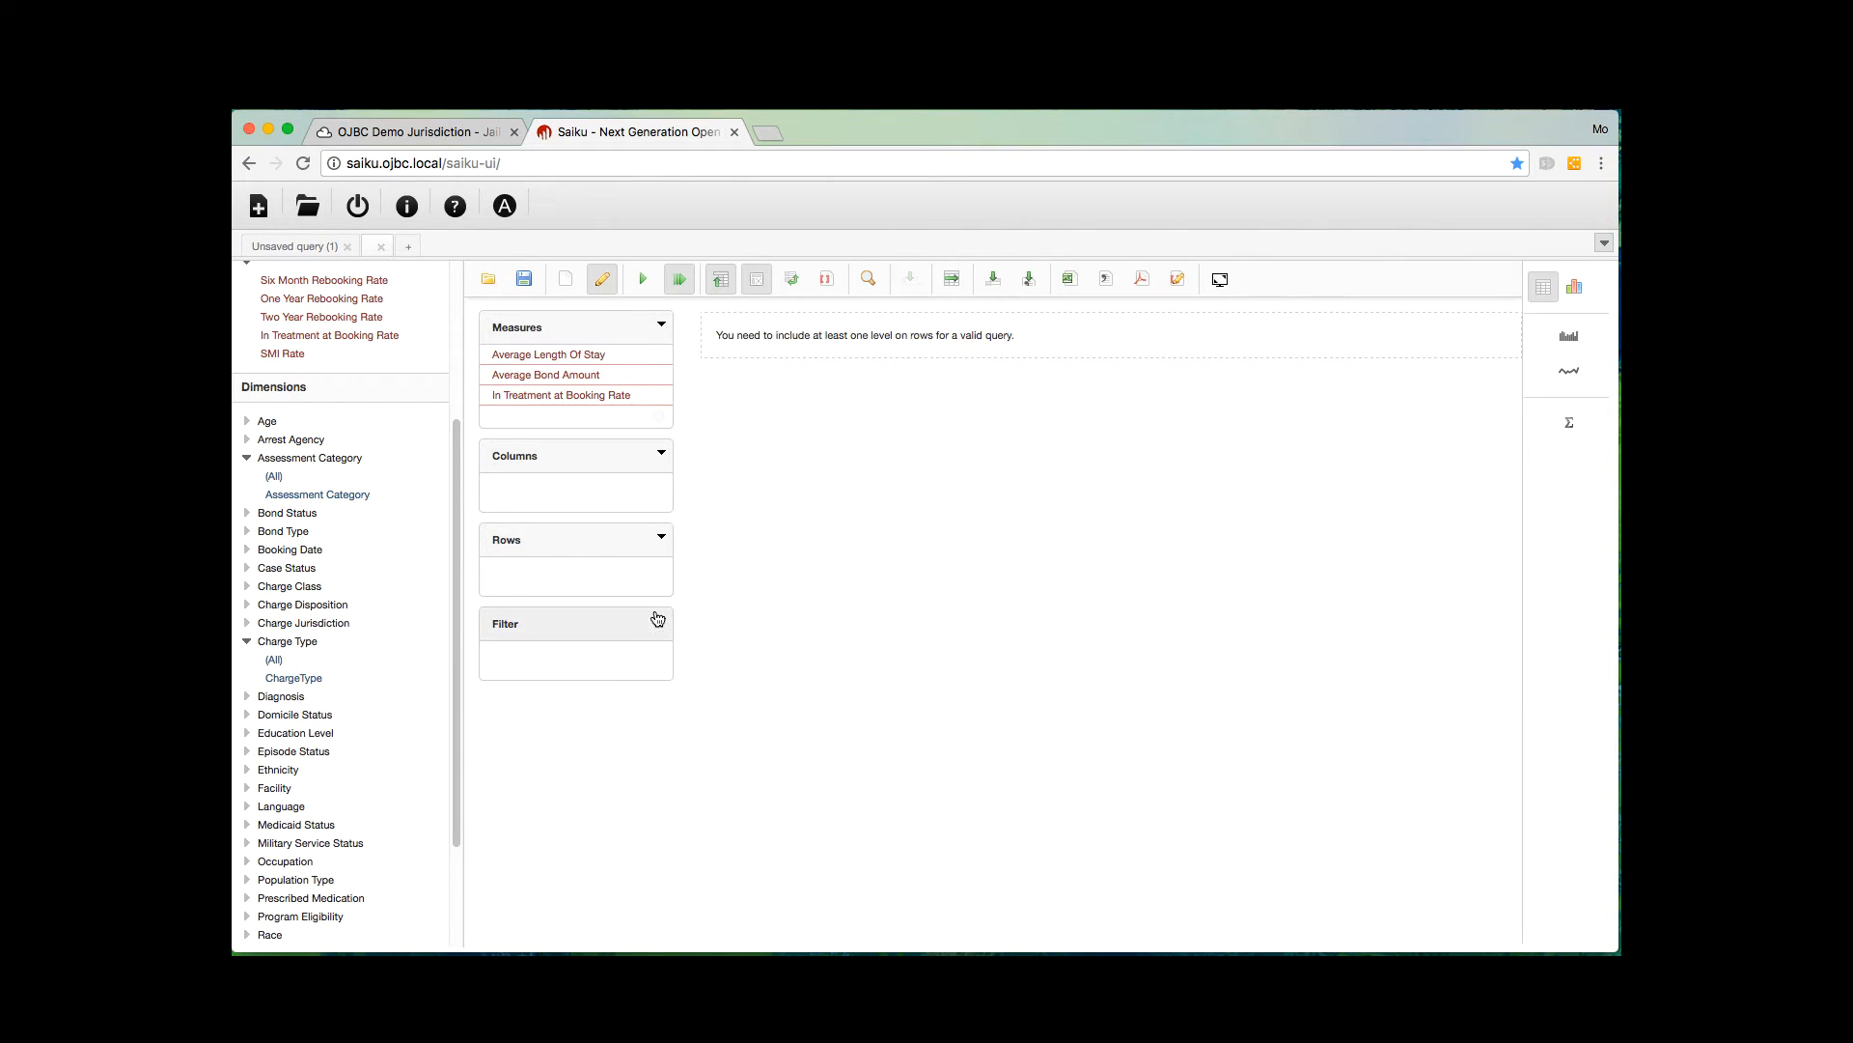
Break the measures down by the Diagnosis level of the Diagnosis dimension on the rows.
{"action": "left_click", "coordinate": [249, 698]}
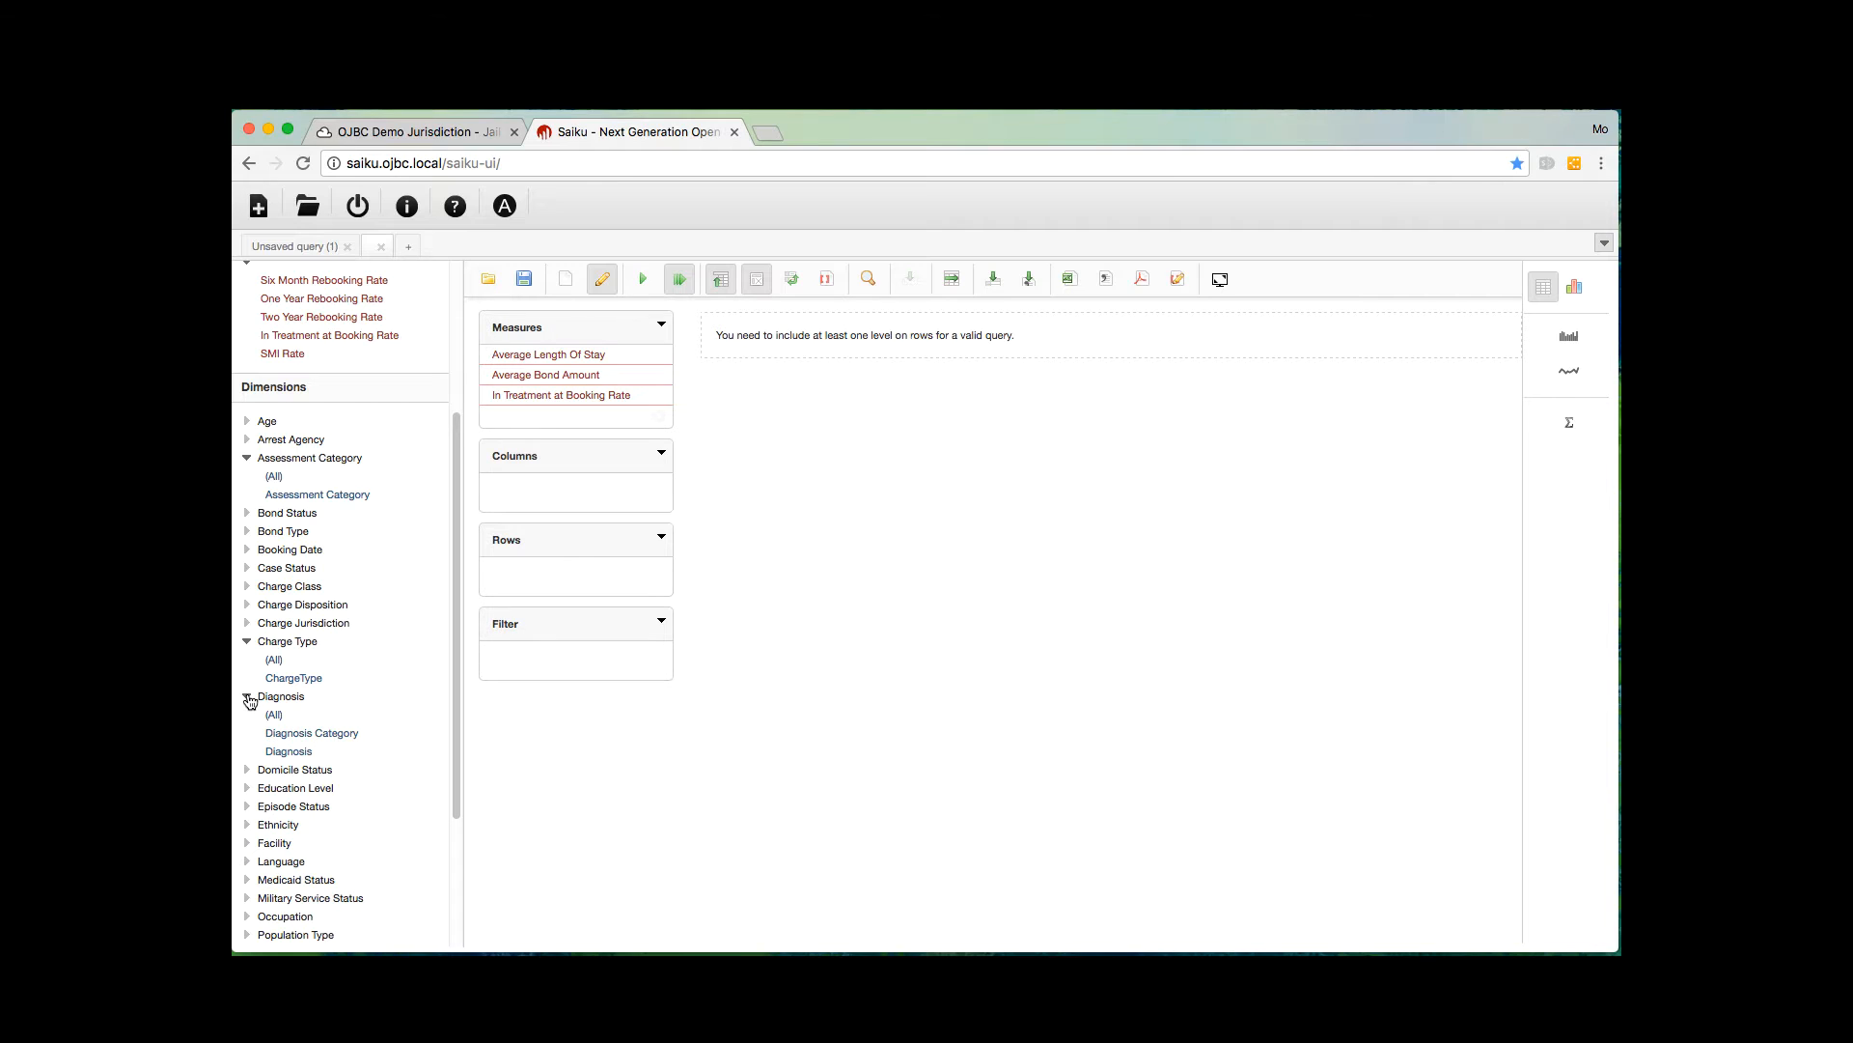
{"action": "left_click", "coordinate": [289, 752]}
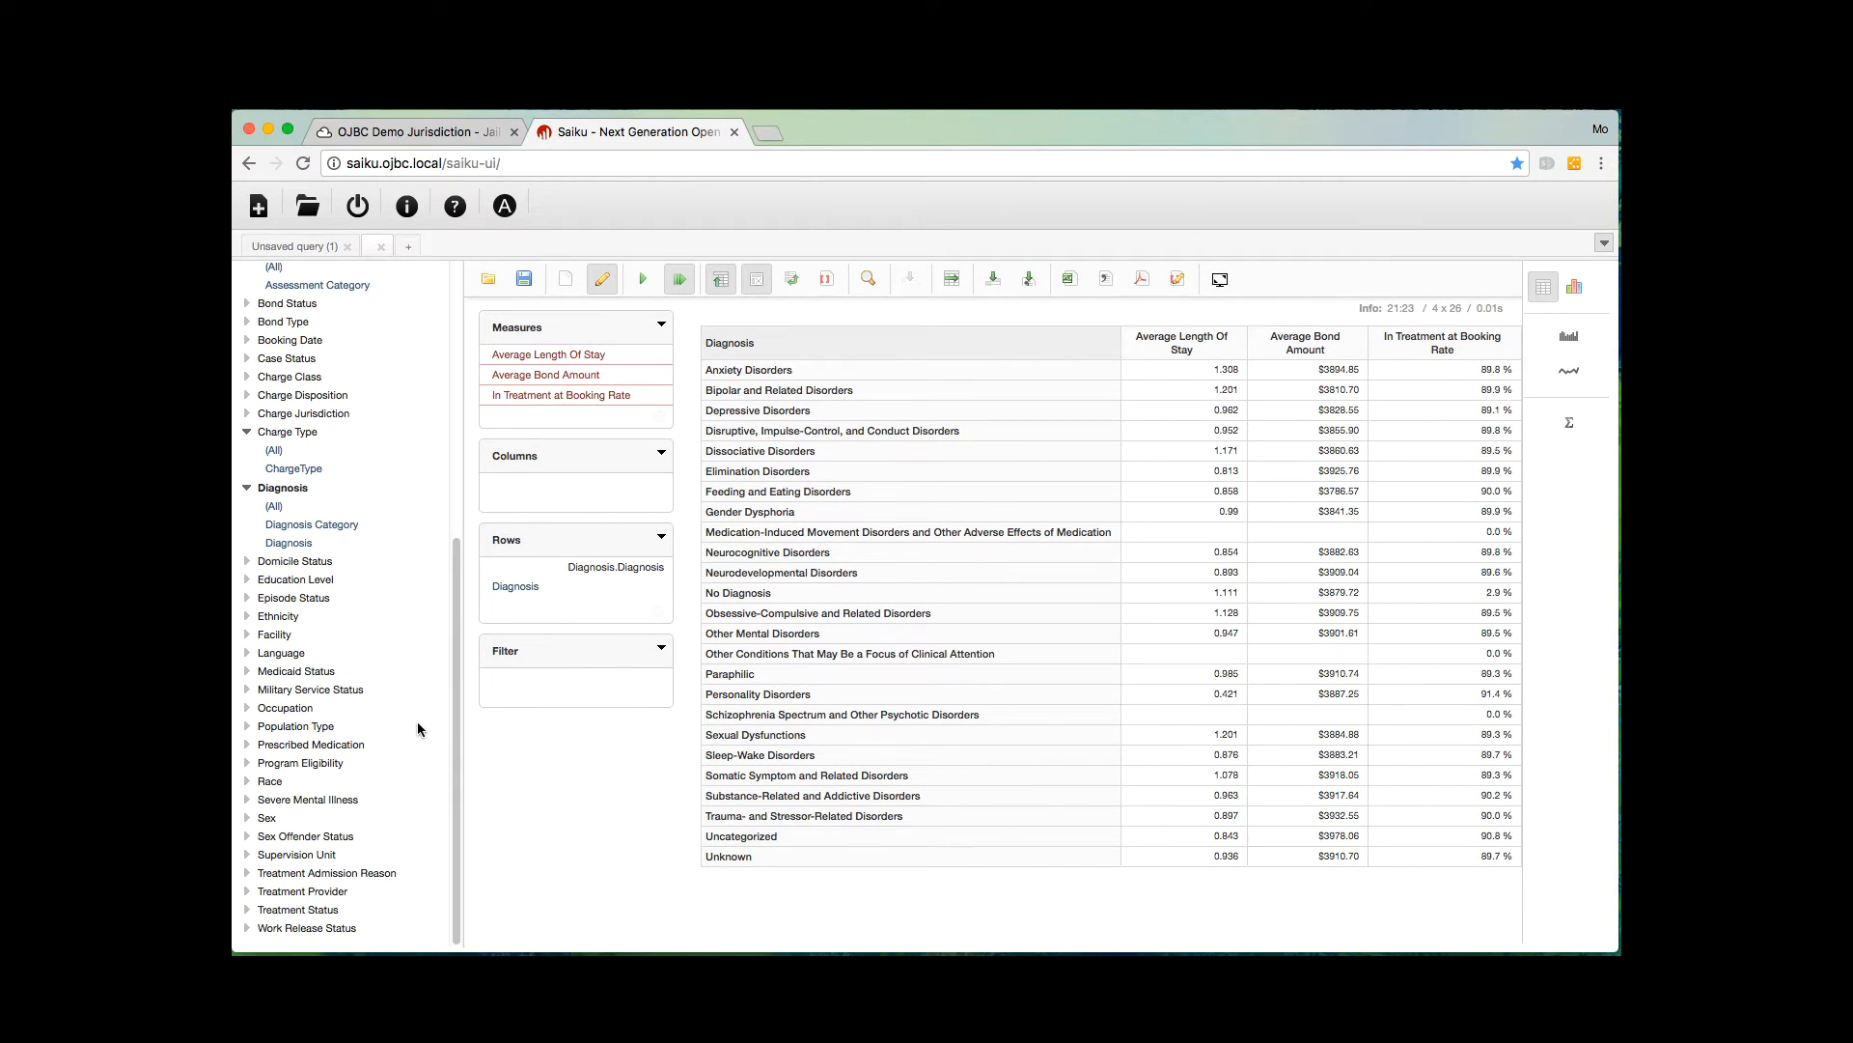
Add the Six Month, One Year and Two Year Rebooking Rate measures to the diagnosis query.
{"action": "scroll", "coordinate": [417, 721], "scroll_direction": "up", "scroll_amount": 5}
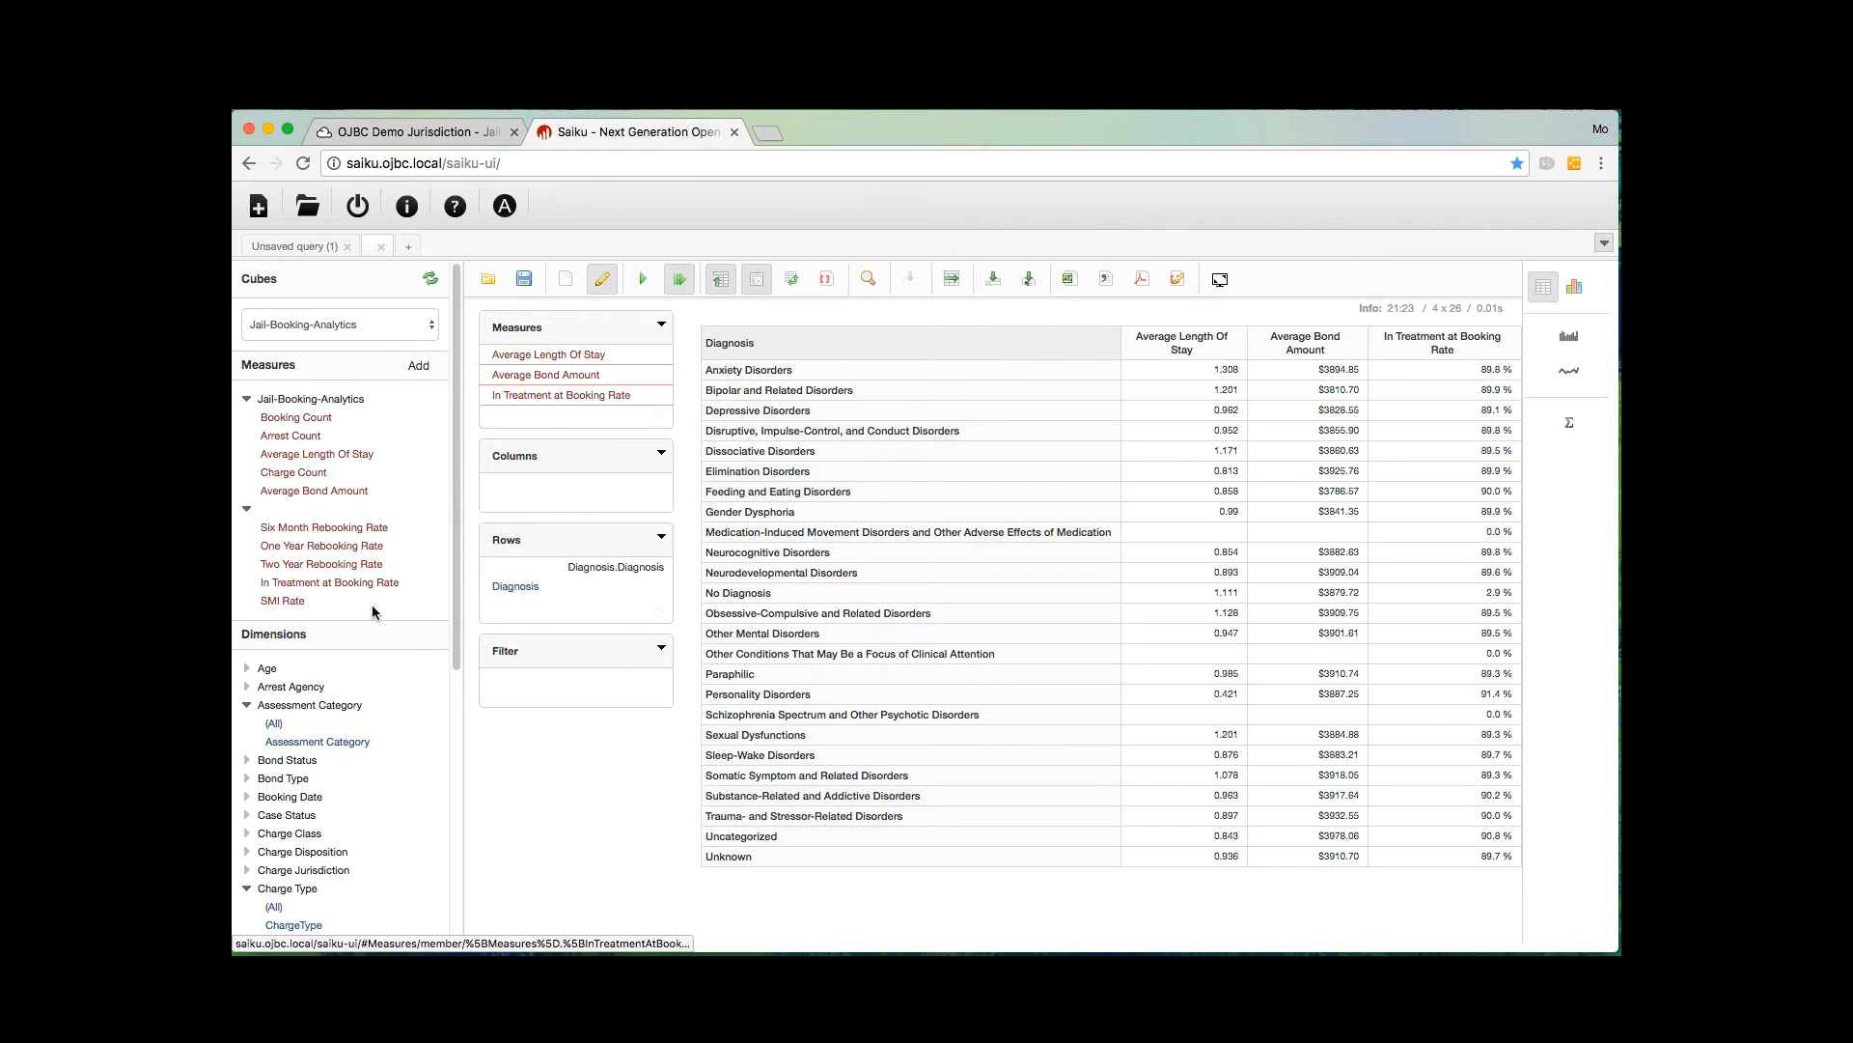
{"action": "left_click", "coordinate": [353, 529]}
{"action": "left_click", "coordinate": [333, 553]}
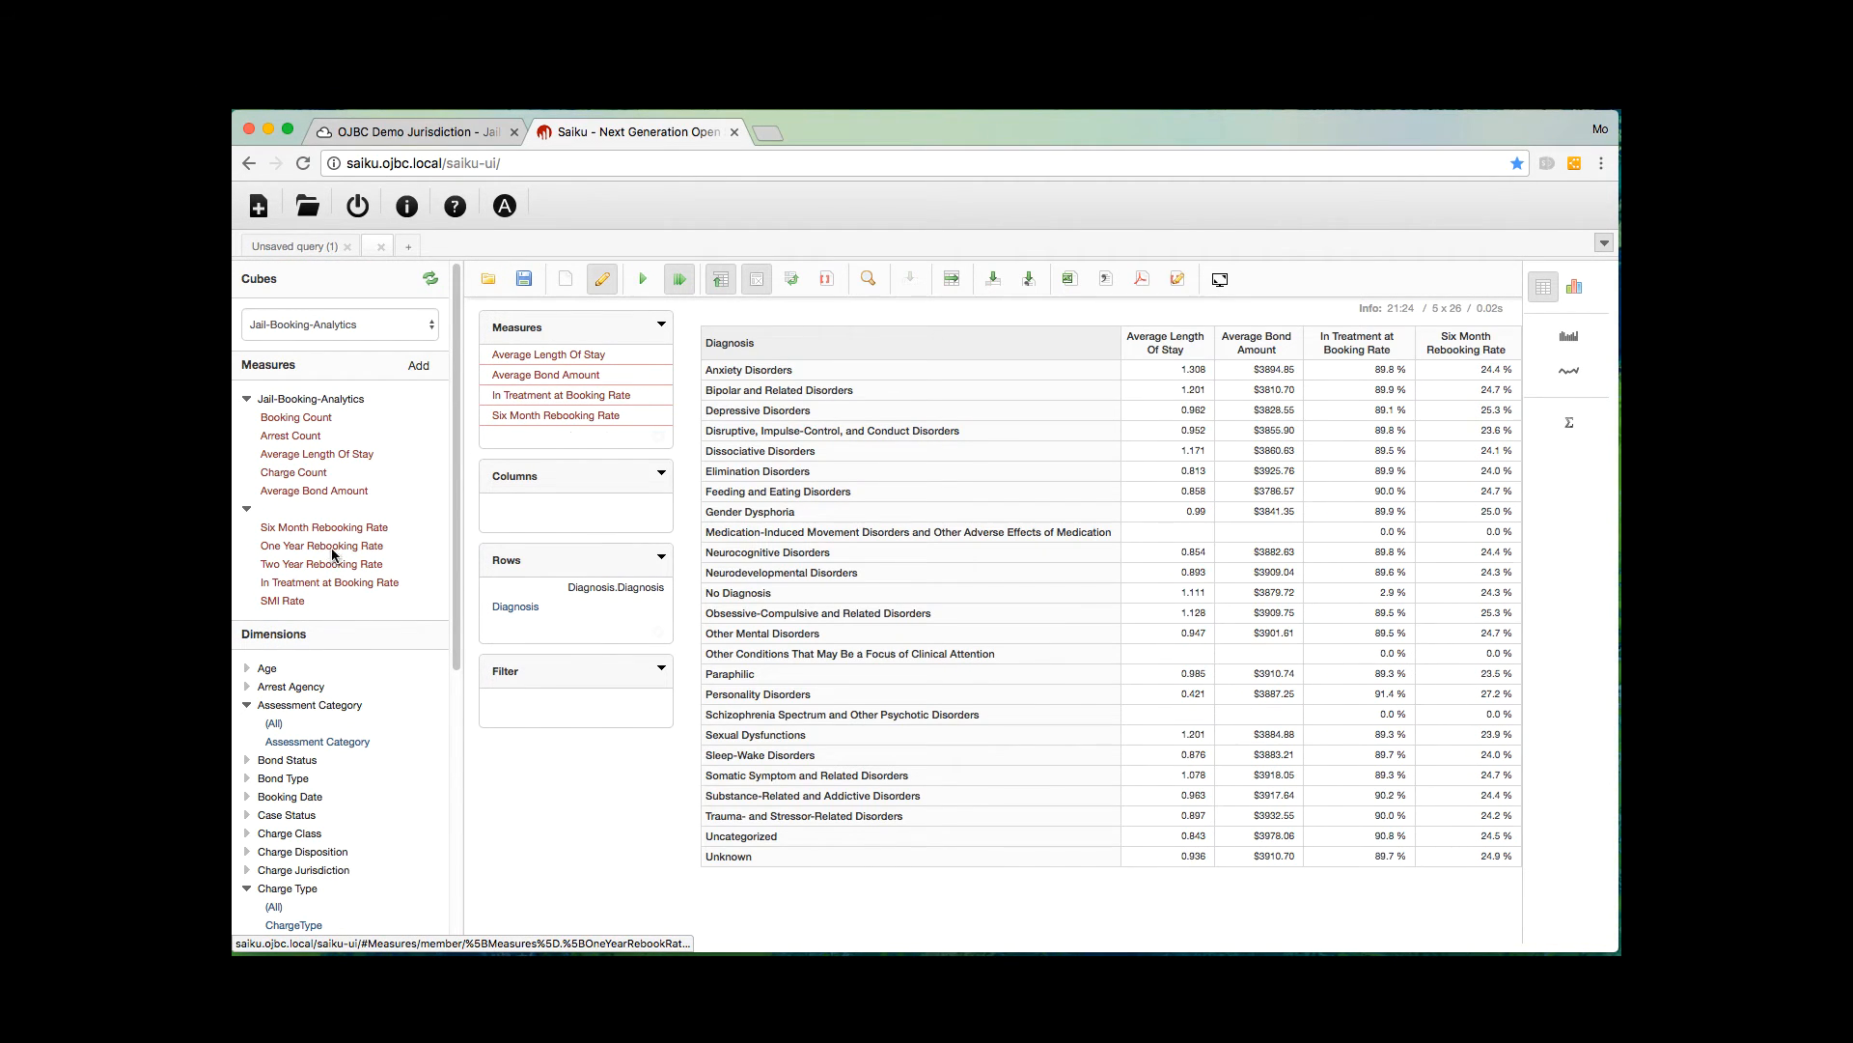
{"action": "left_click", "coordinate": [324, 569]}
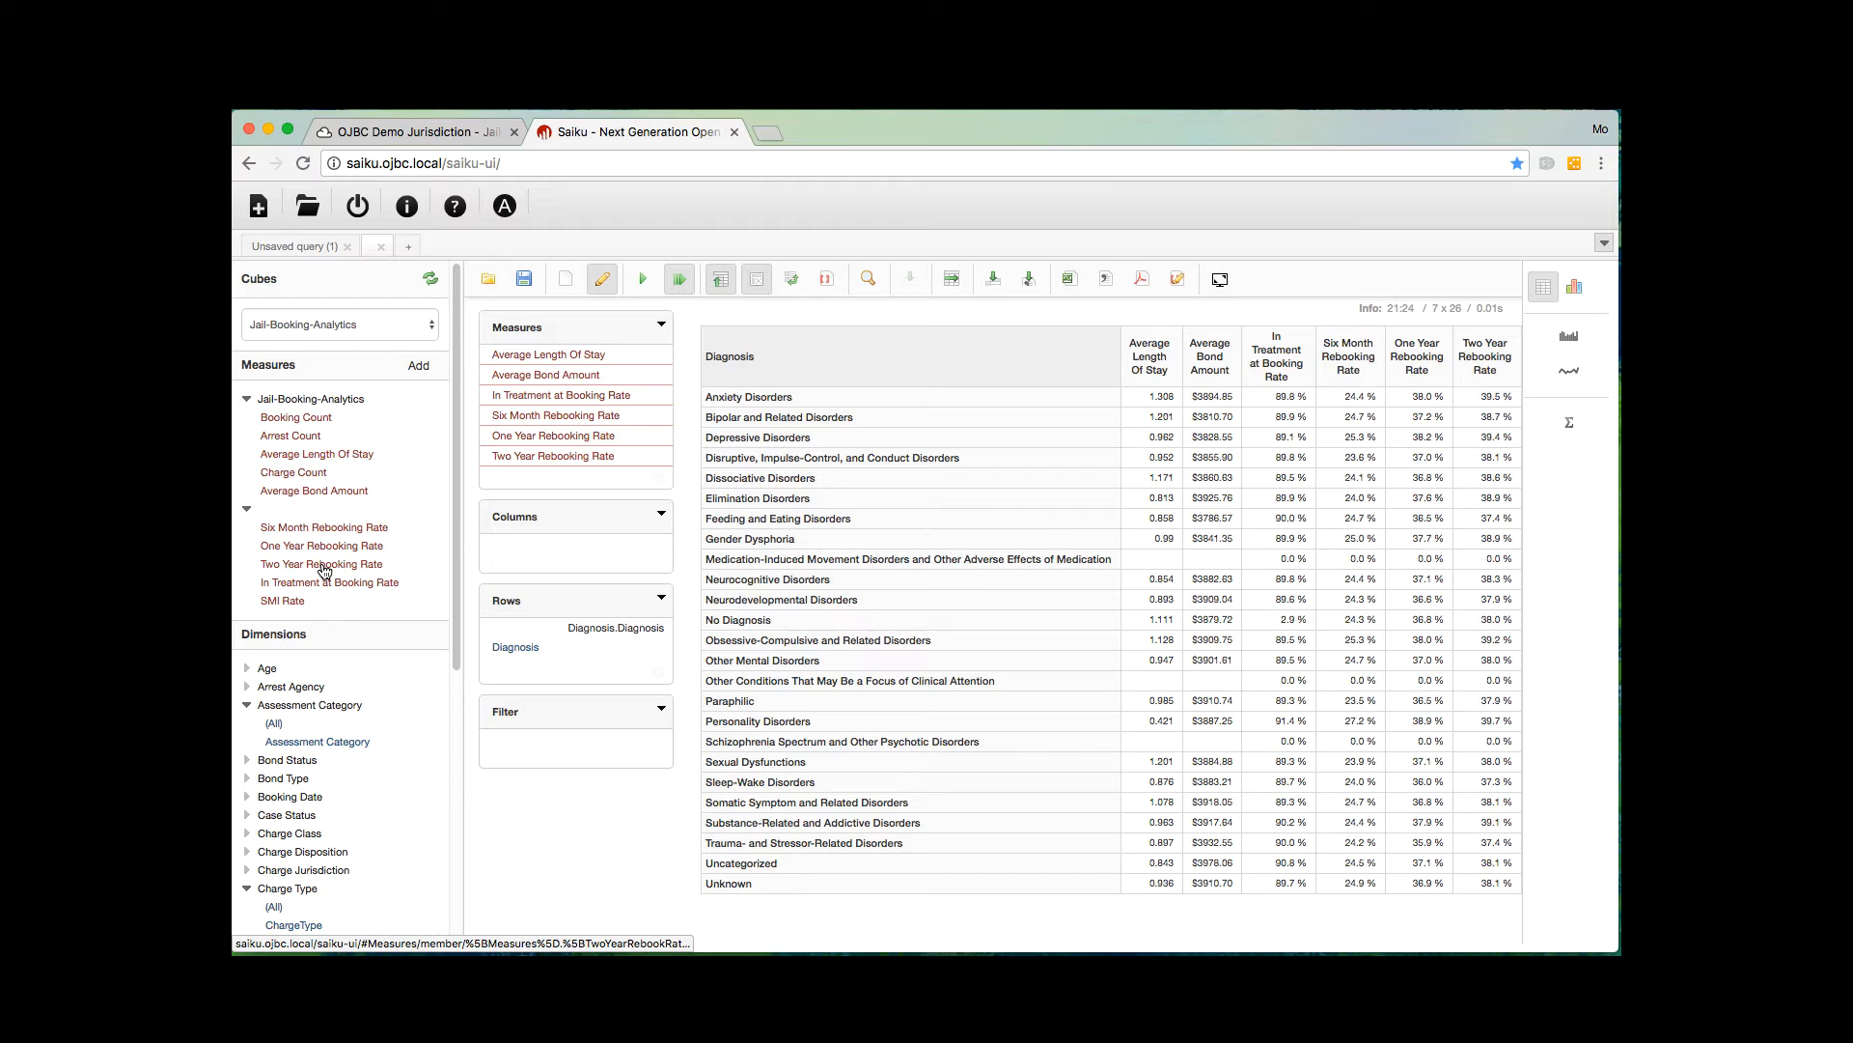